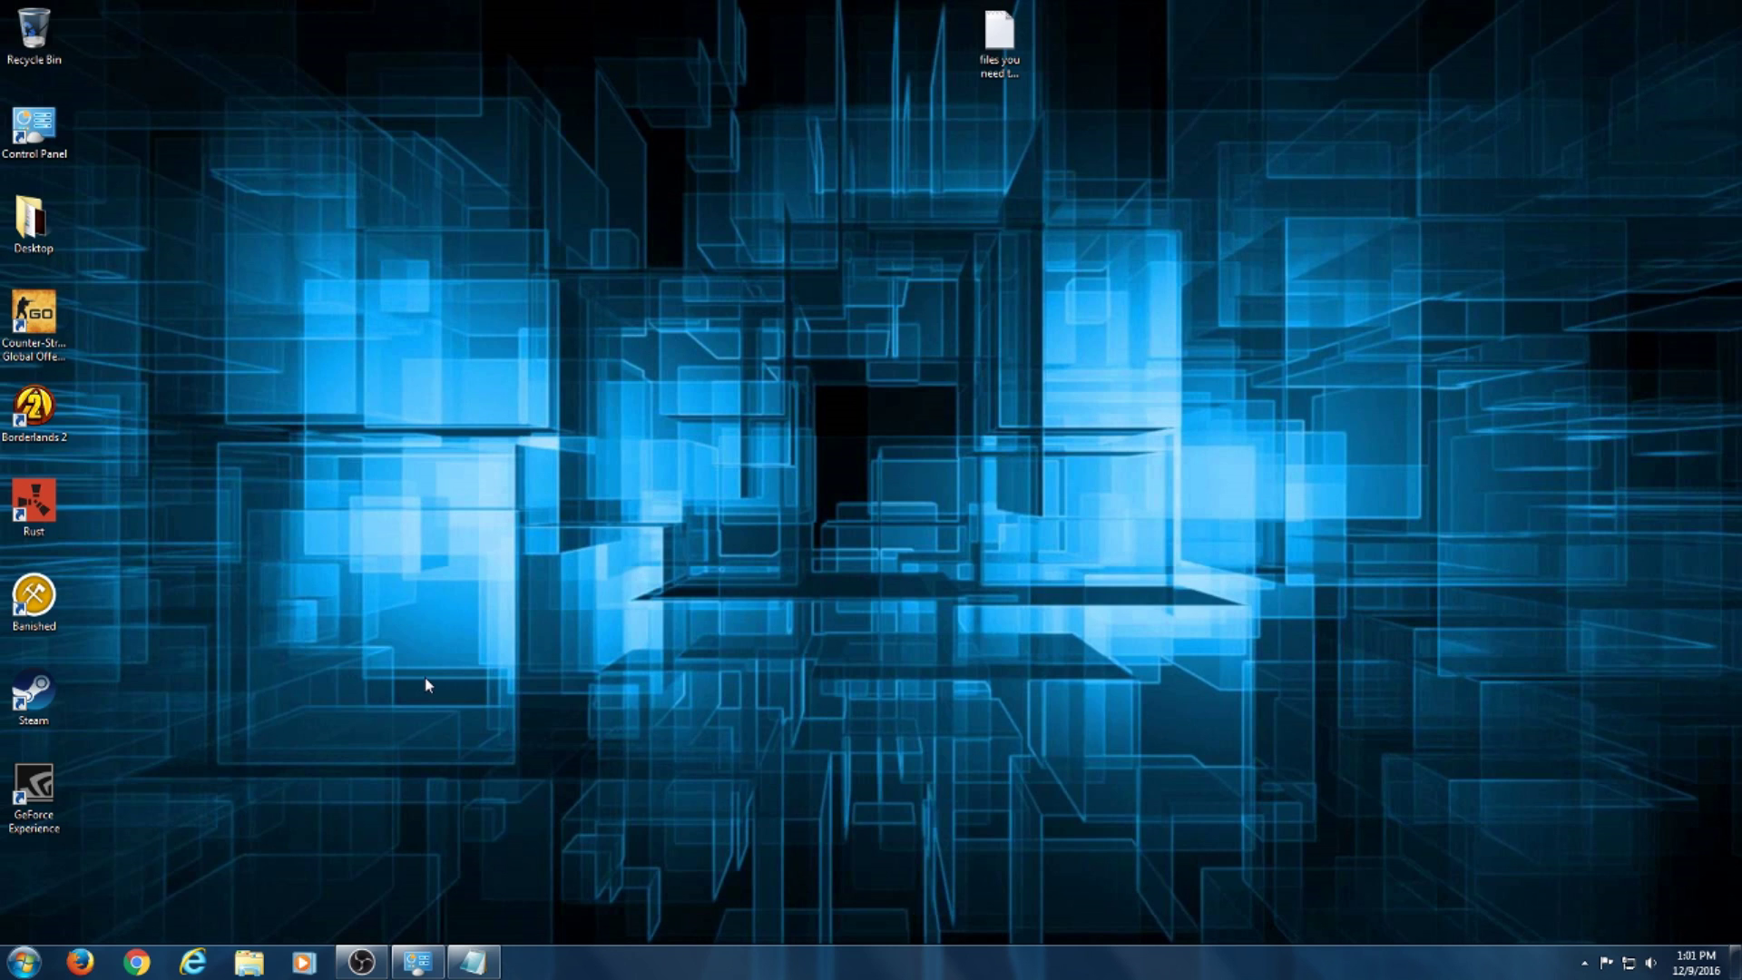
# - Restore the Windows Update window, minimize it, and bring up the Start menu
pyautogui.click(417, 962)
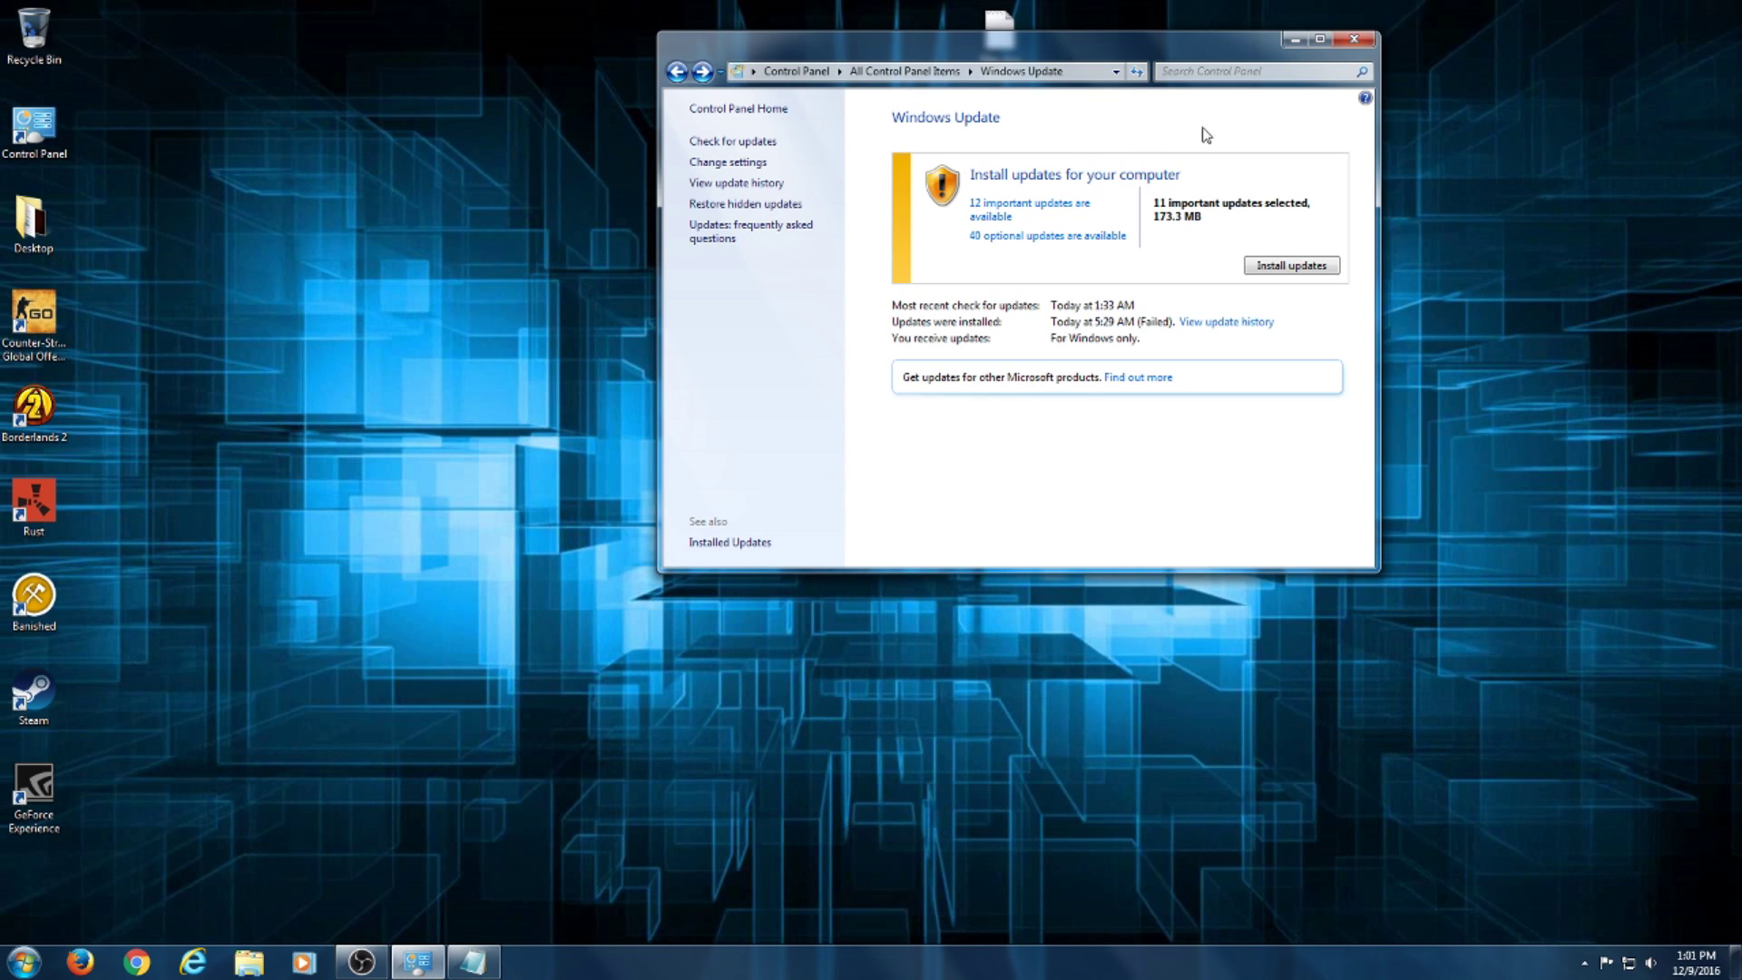
pyautogui.click(1293, 39)
pyautogui.click(22, 962)
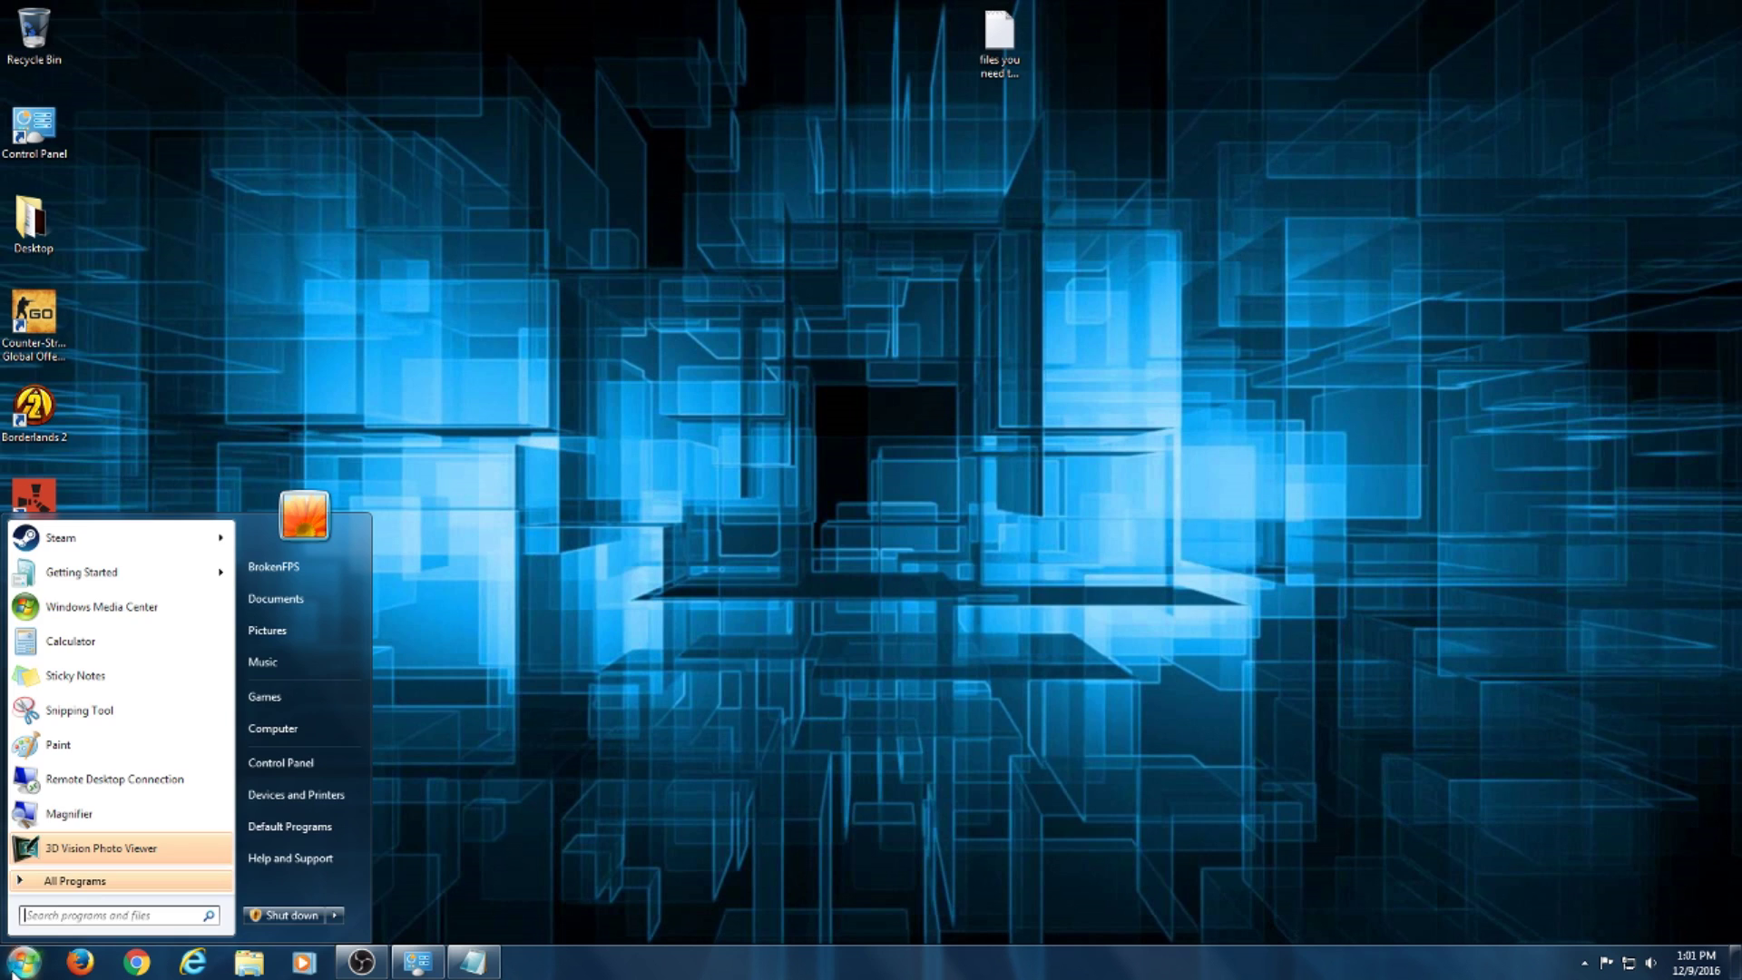
pyautogui.click(548, 712)
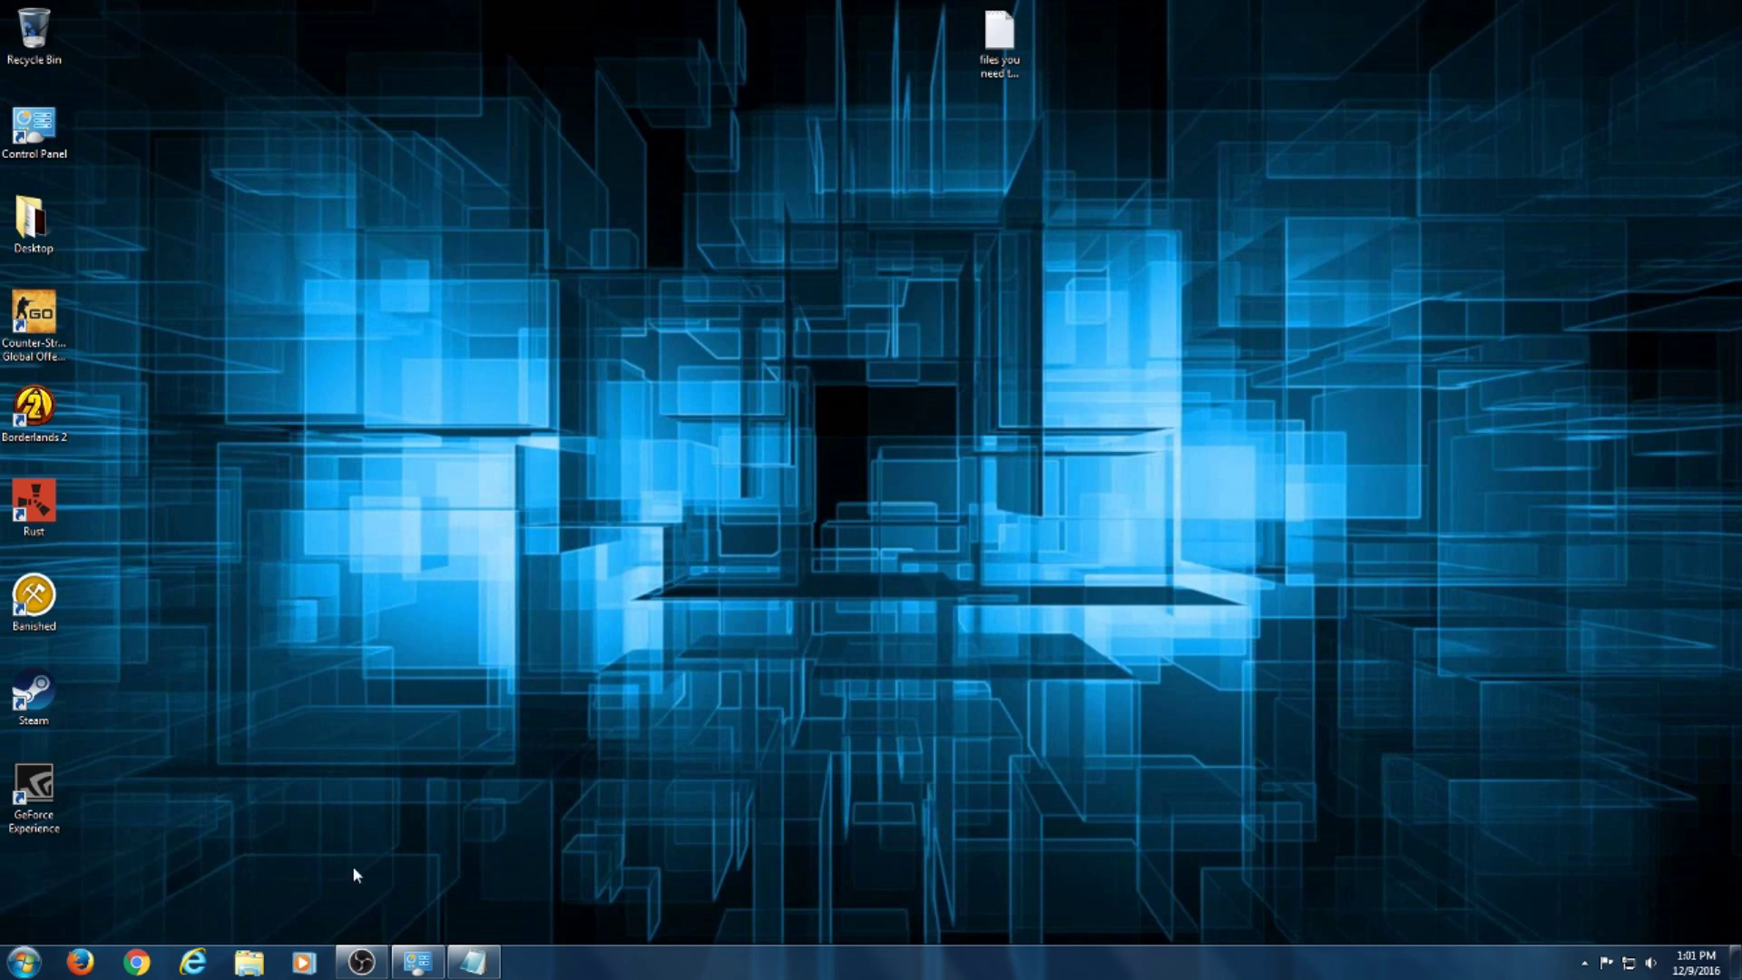
pyautogui.click(23, 961)
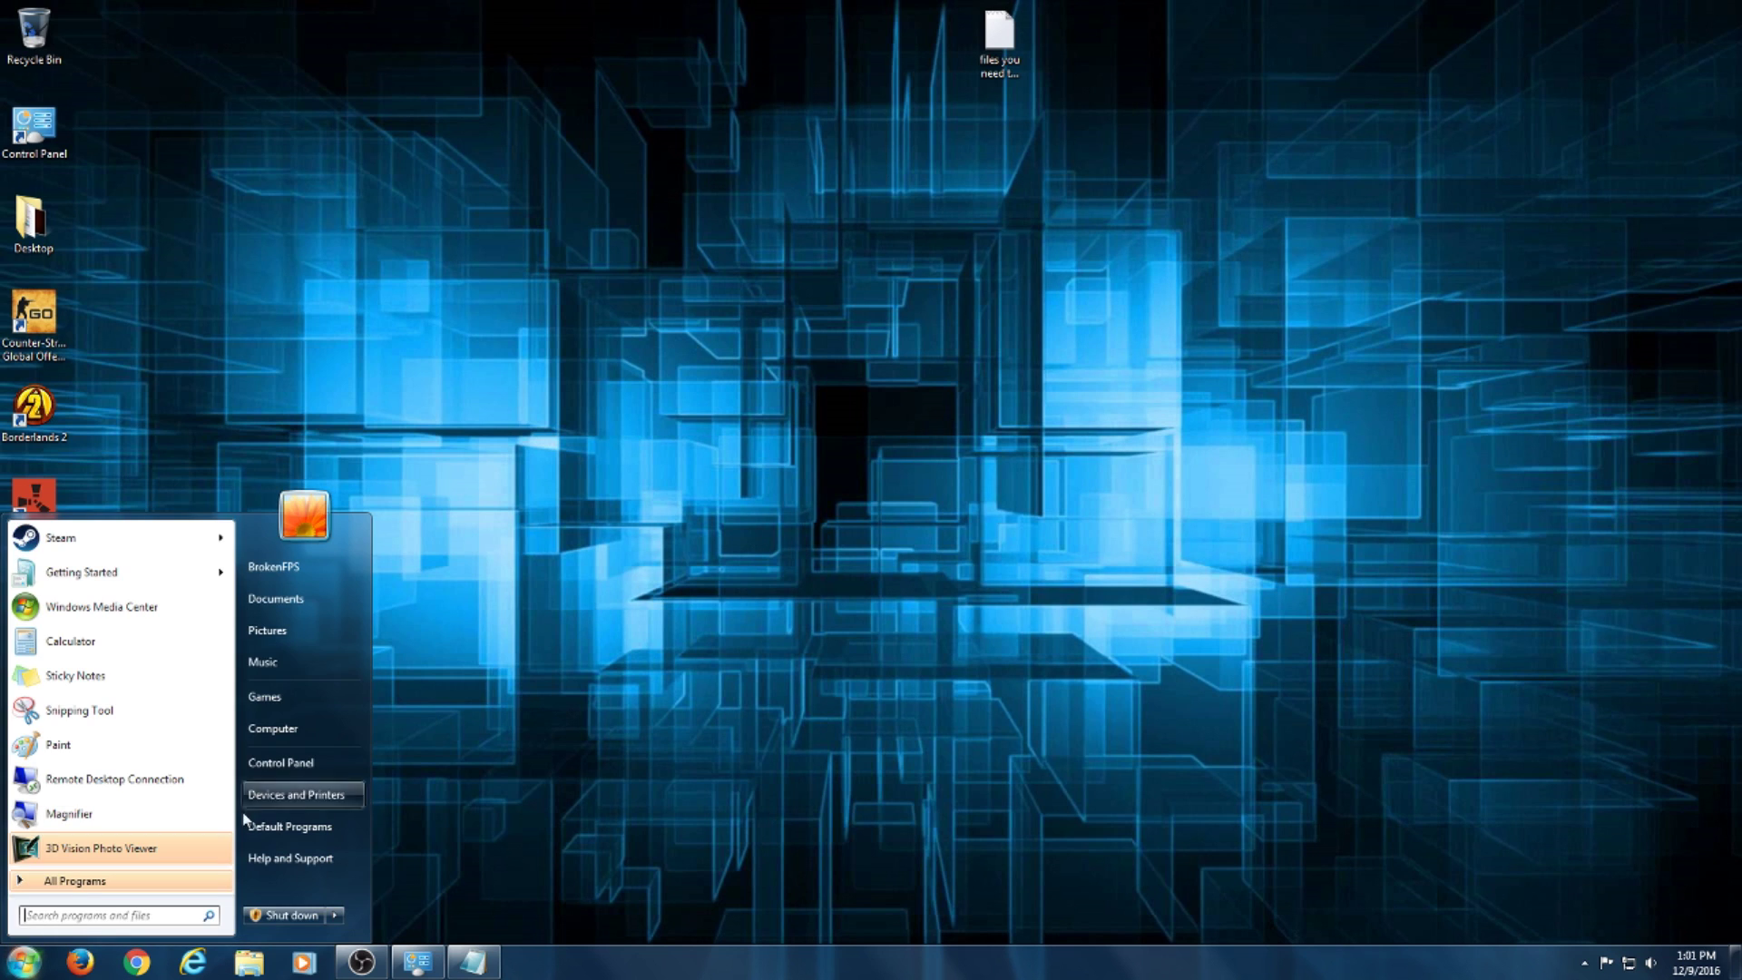
# - Open Computer's system properties to confirm Windows 7 Ultimate SP1, 16 GB RAM, 64-bit, then hide it
pyautogui.rightClick(285, 736)
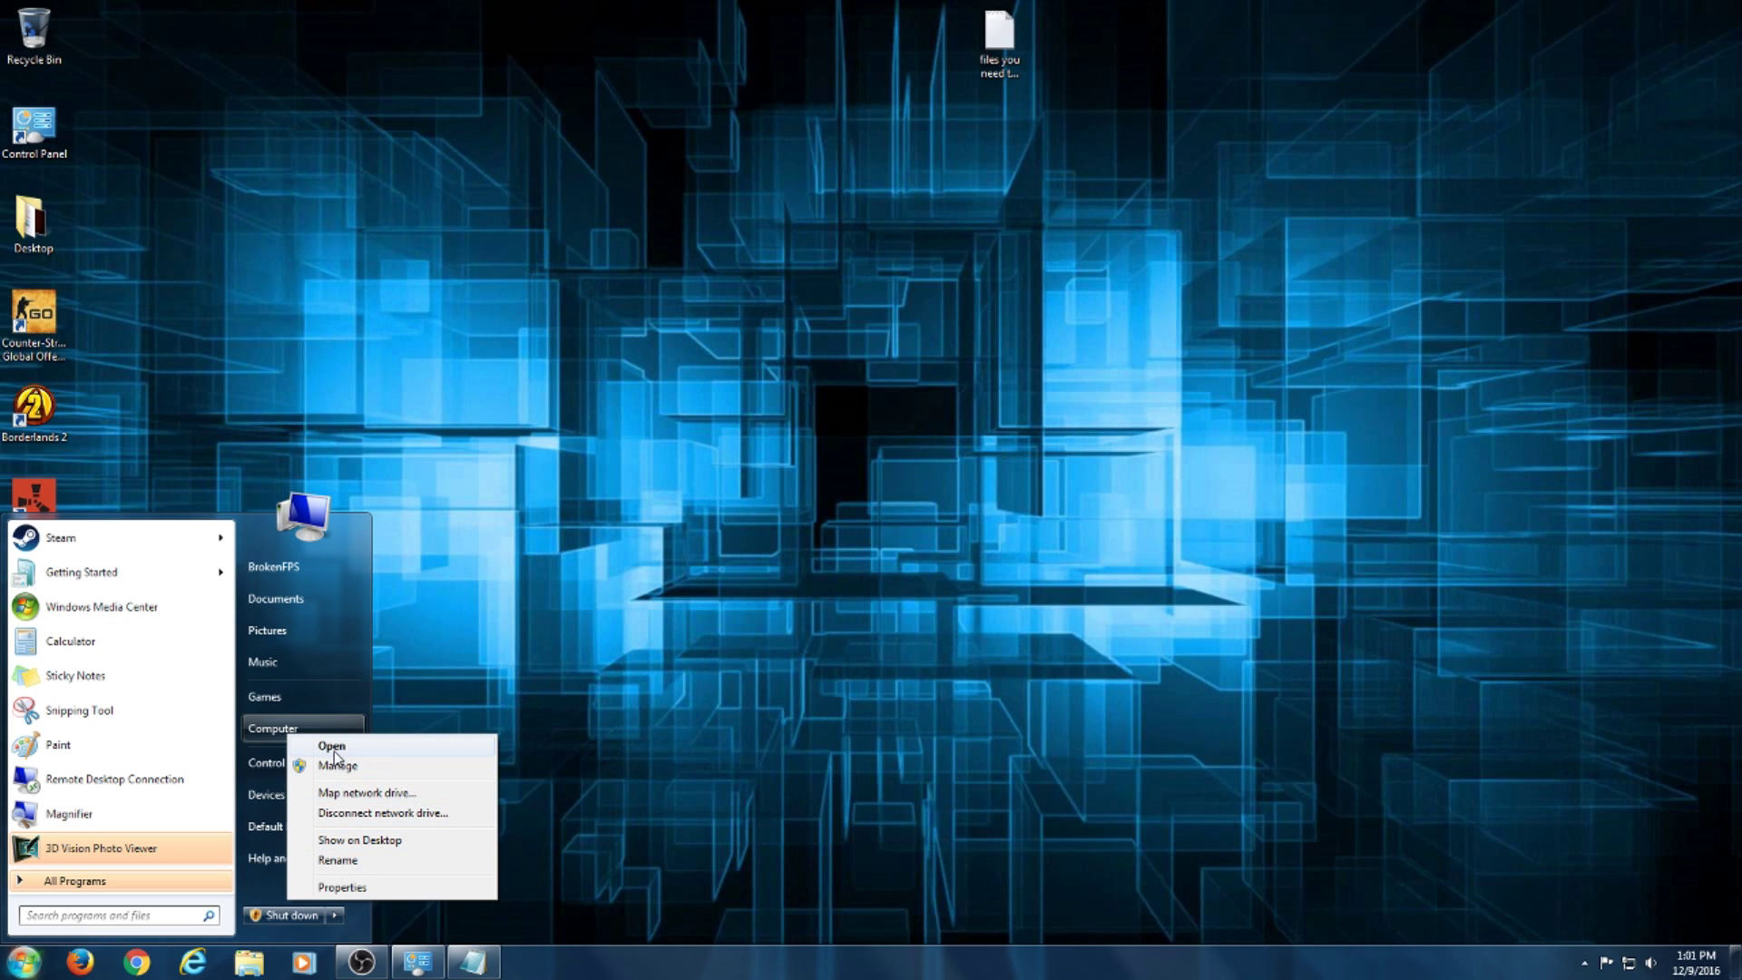
pyautogui.click(344, 887)
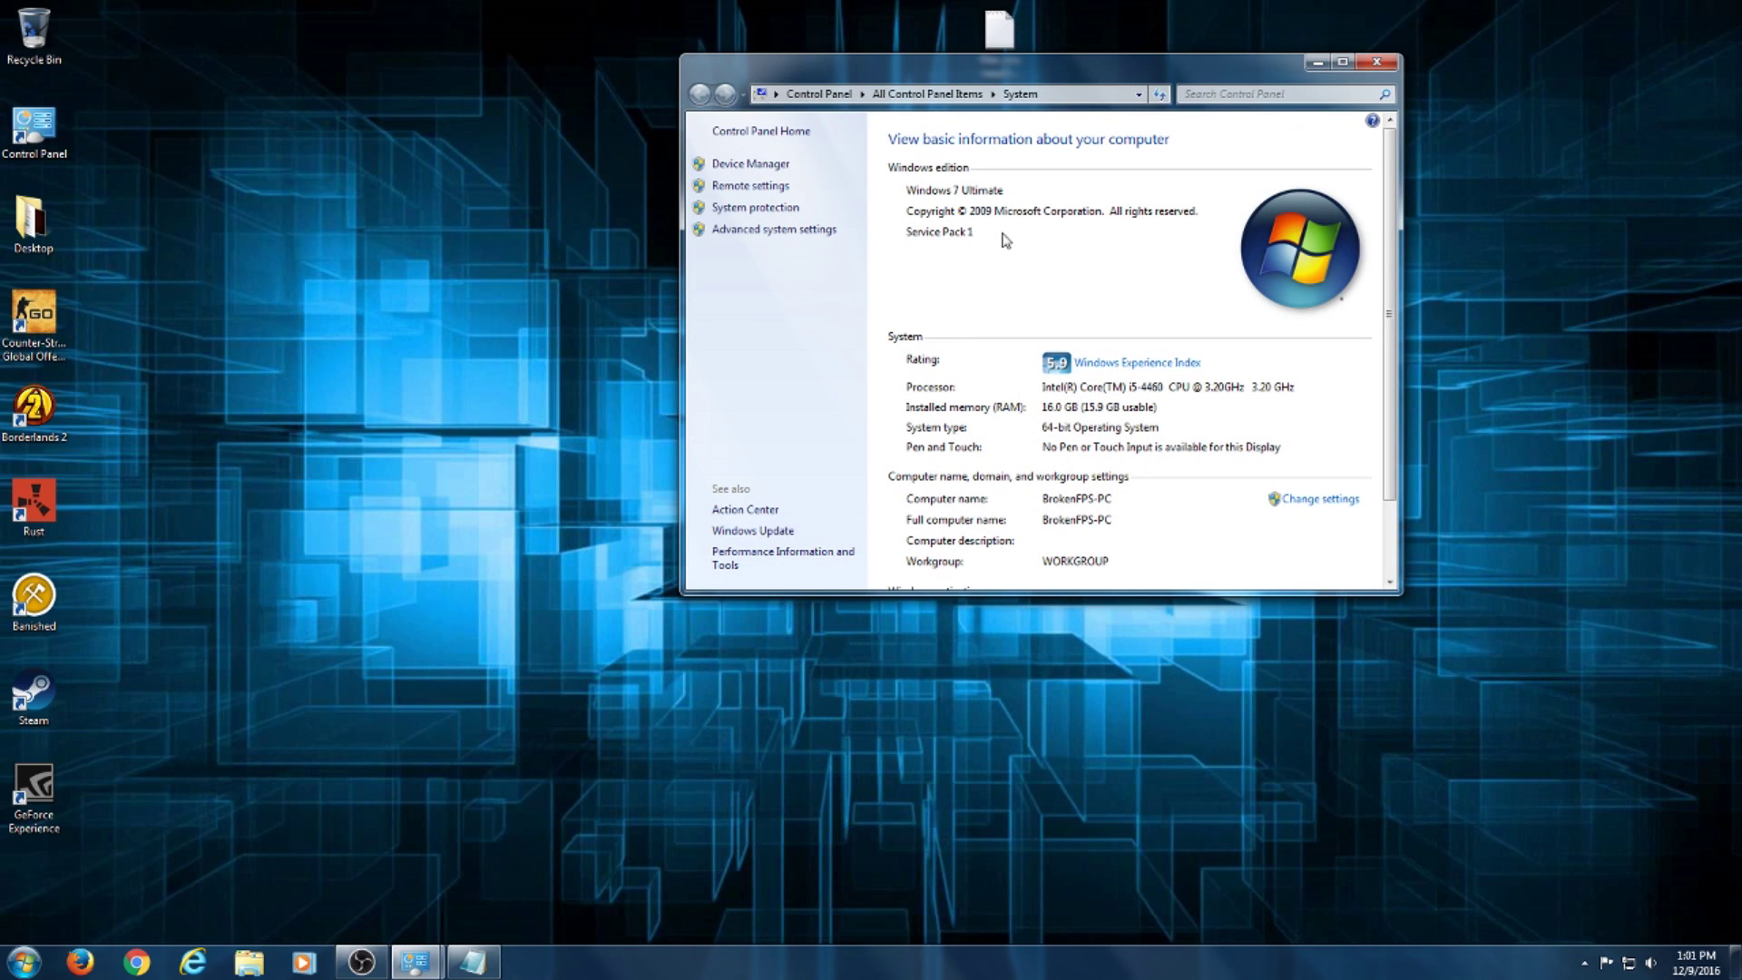
pyautogui.scroll(-2, 938, 412)
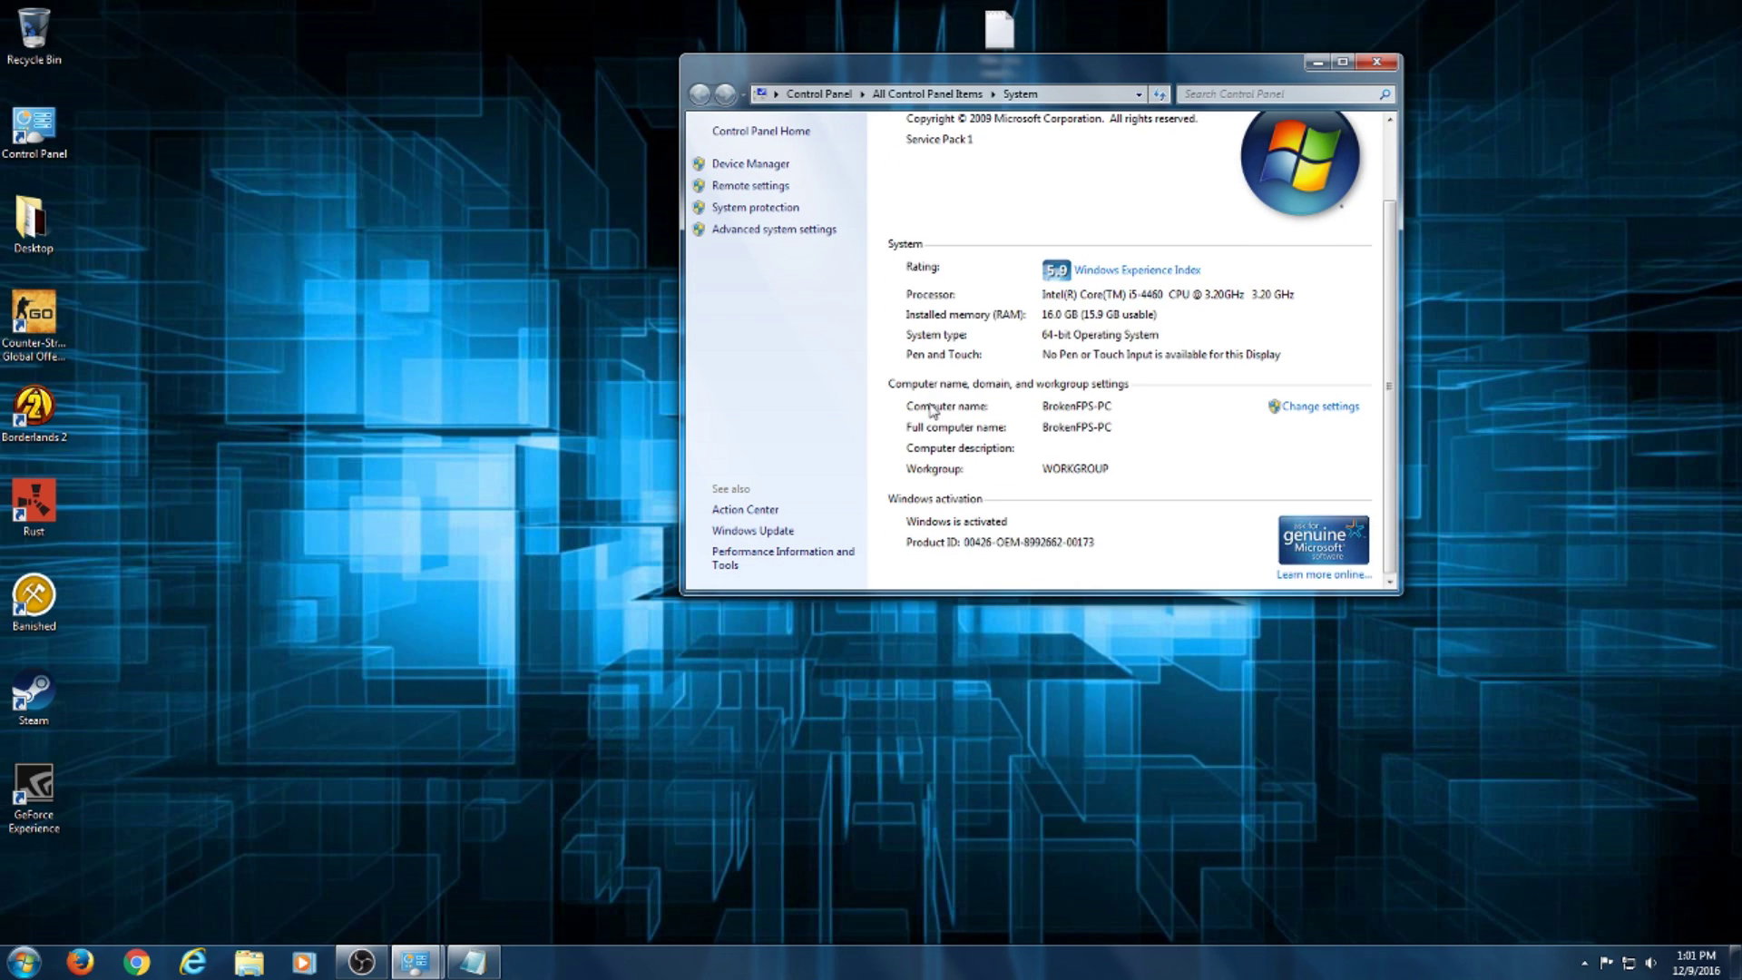
pyautogui.scroll(2, 939, 410)
pyautogui.scroll(-2, 1179, 400)
pyautogui.scroll(2, 1275, 226)
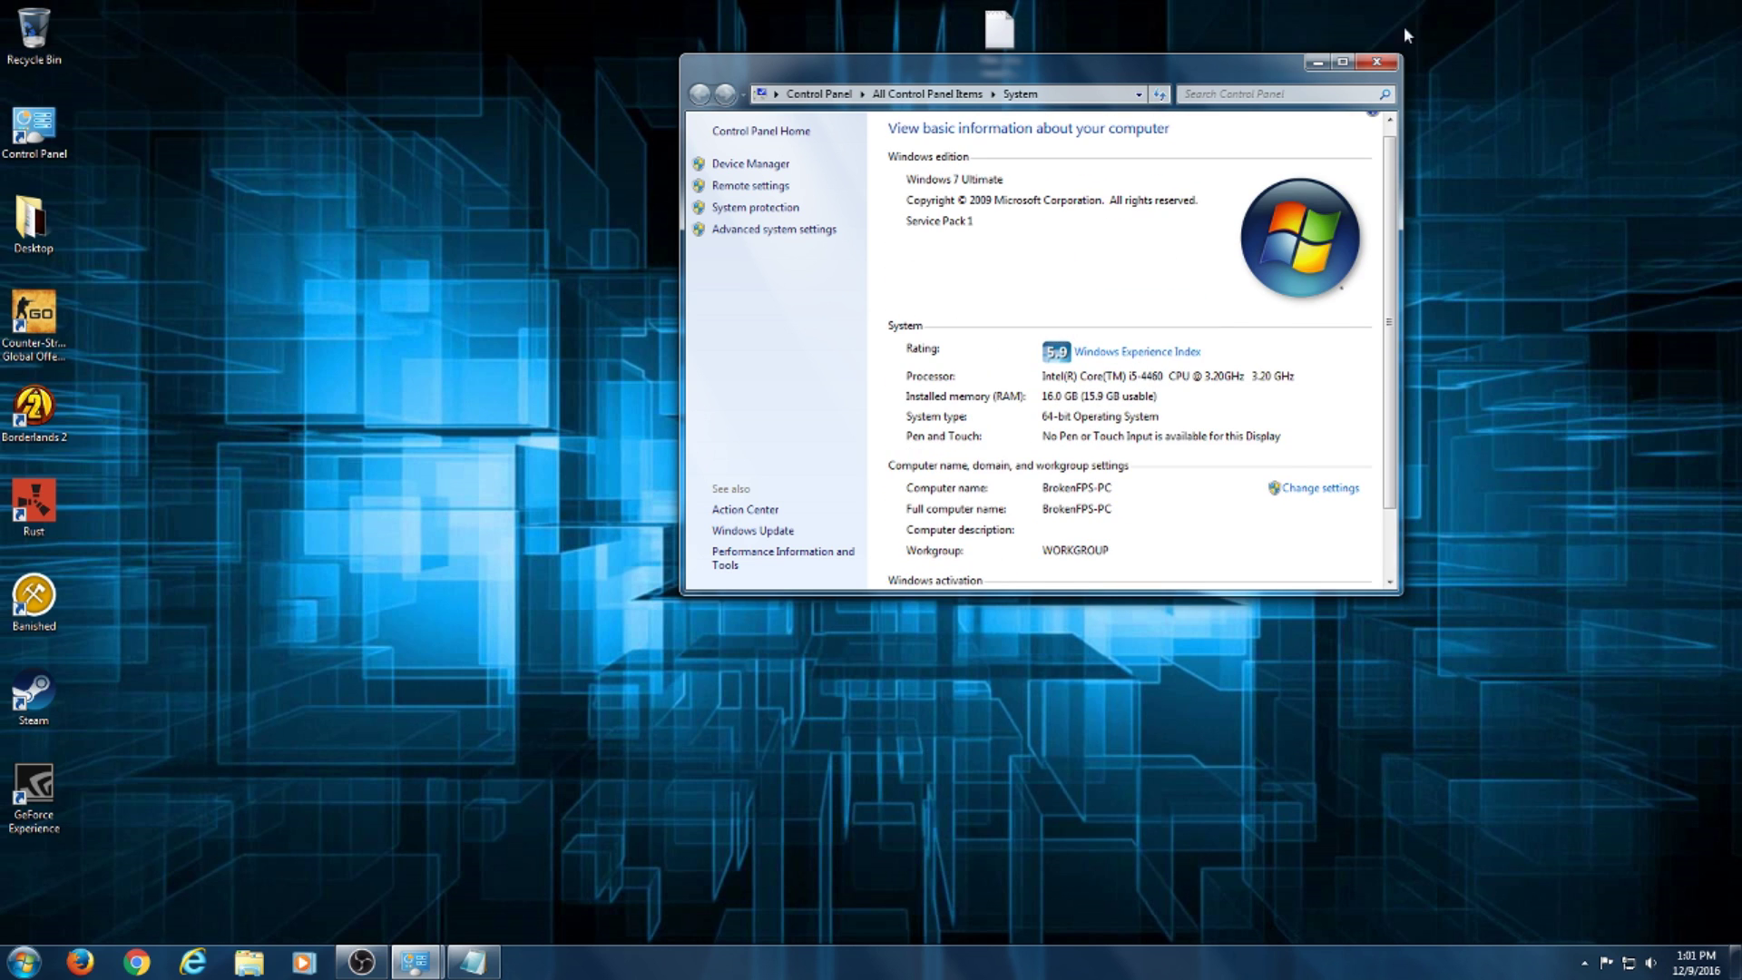
pyautogui.click(1343, 63)
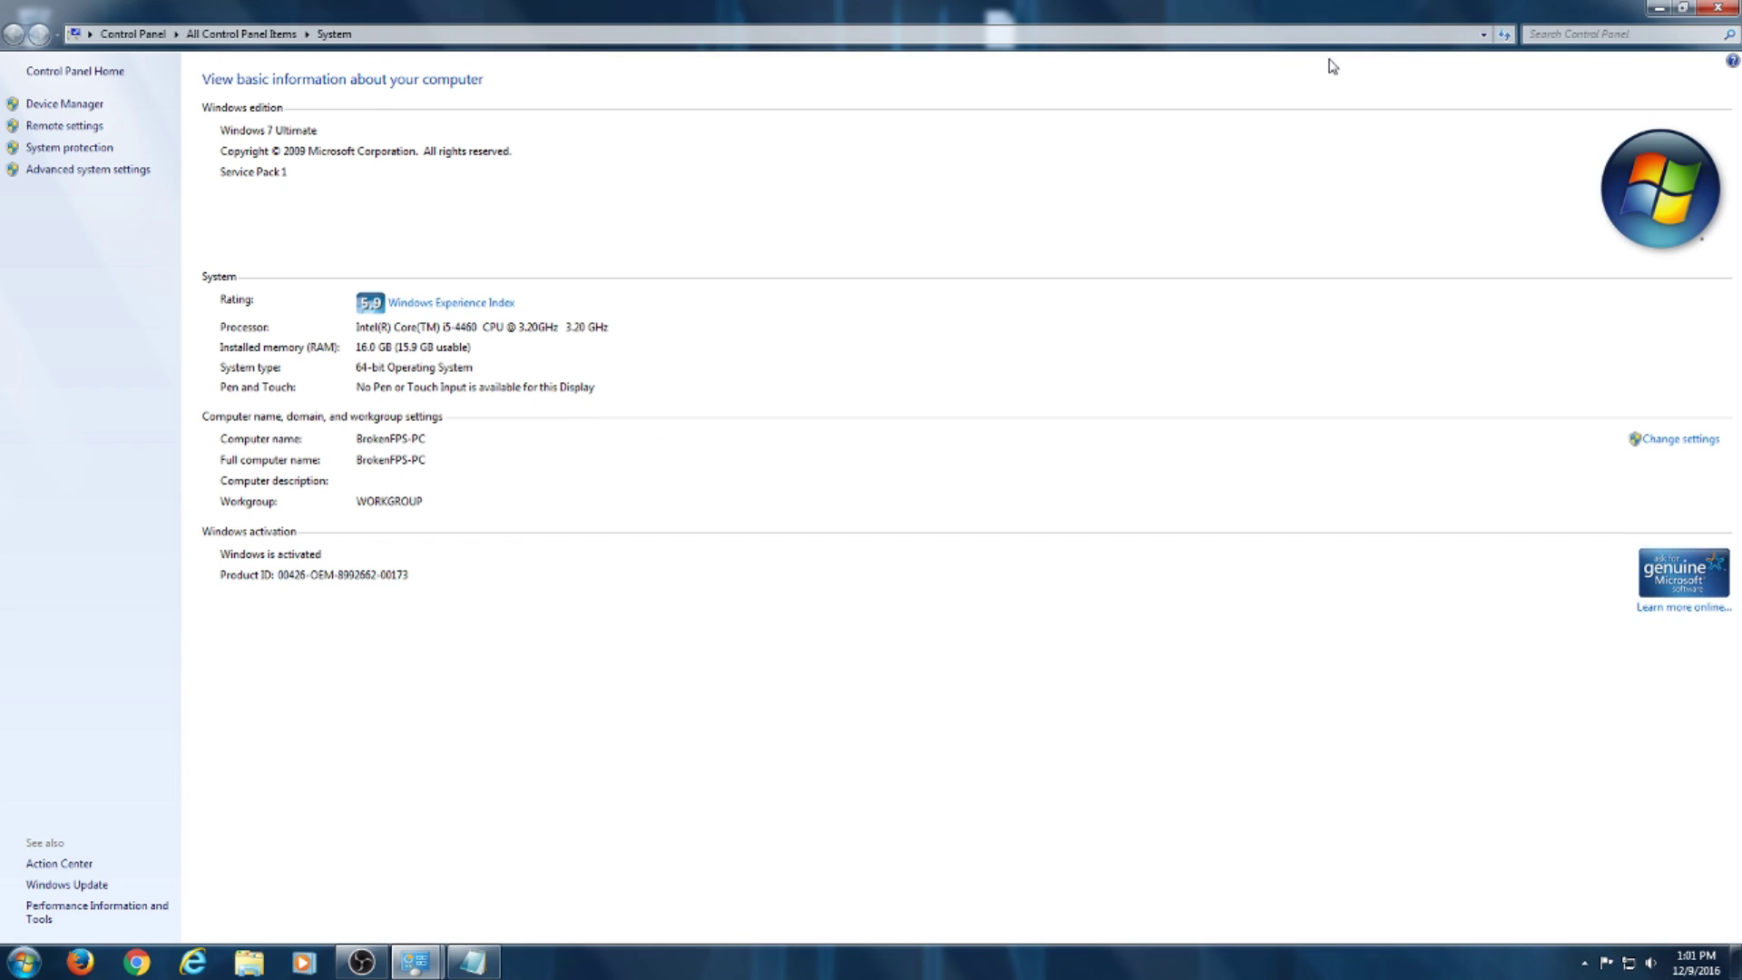
pyautogui.click(1660, 10)
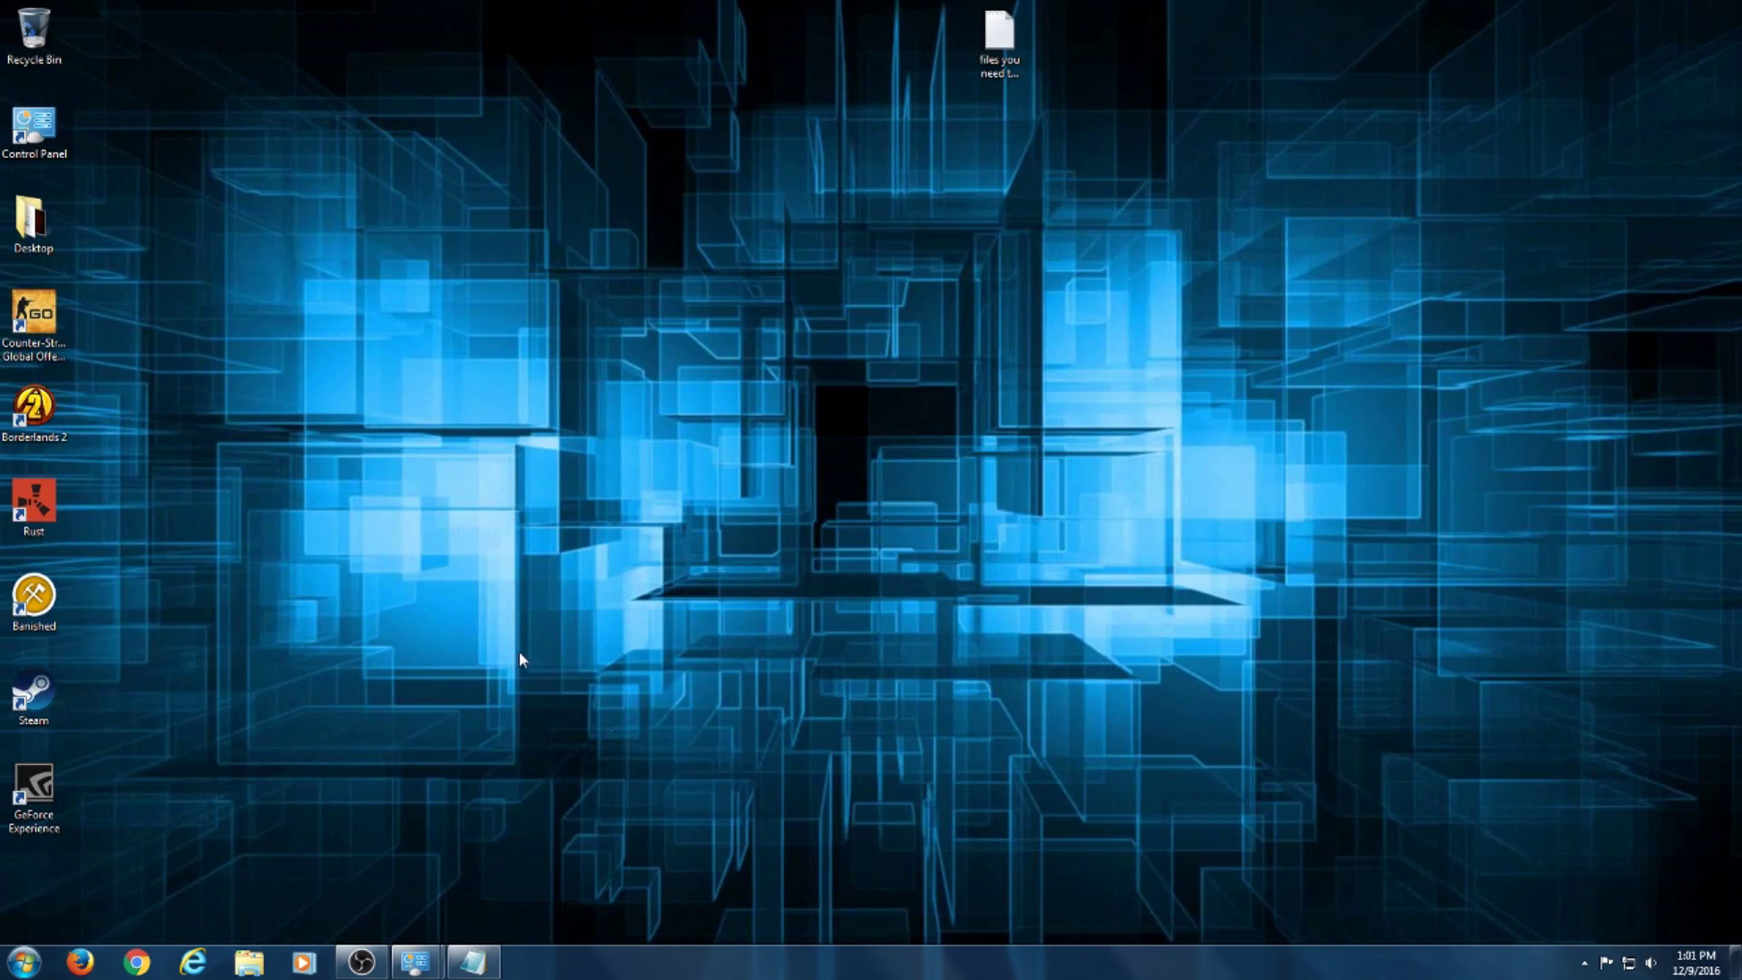
pyautogui.moveTo(416, 961)
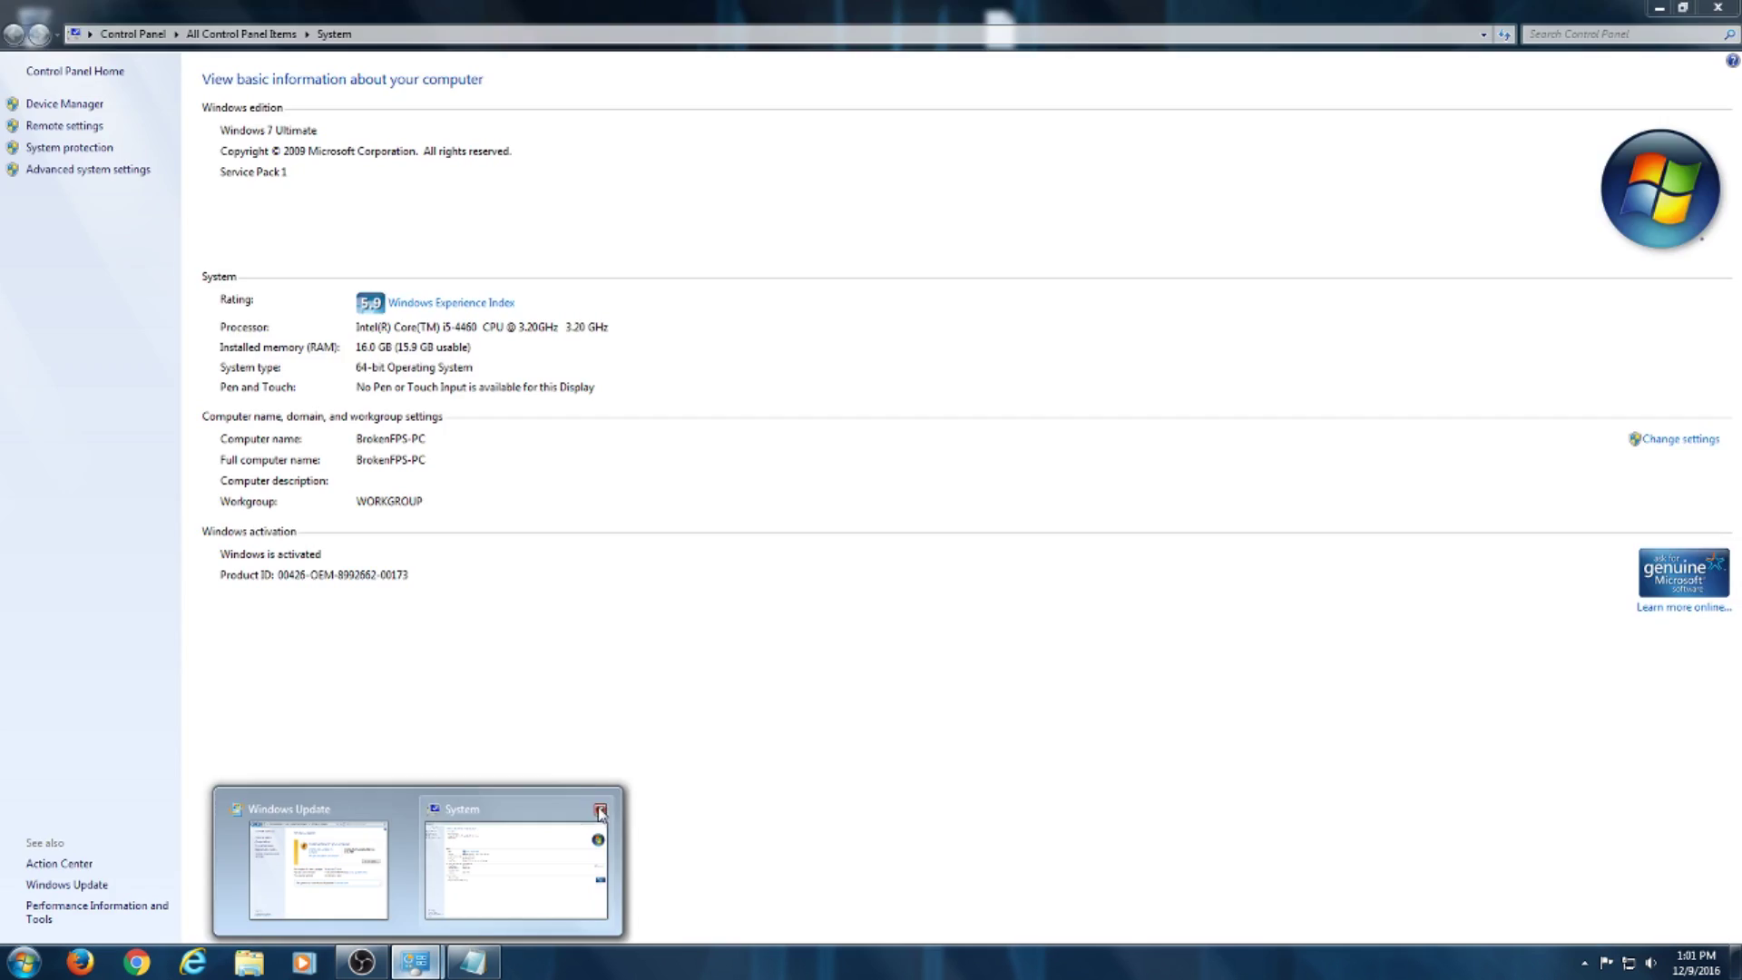
# - Close the System and Windows Update windows, leaving the desktop clear
pyautogui.click(597, 809)
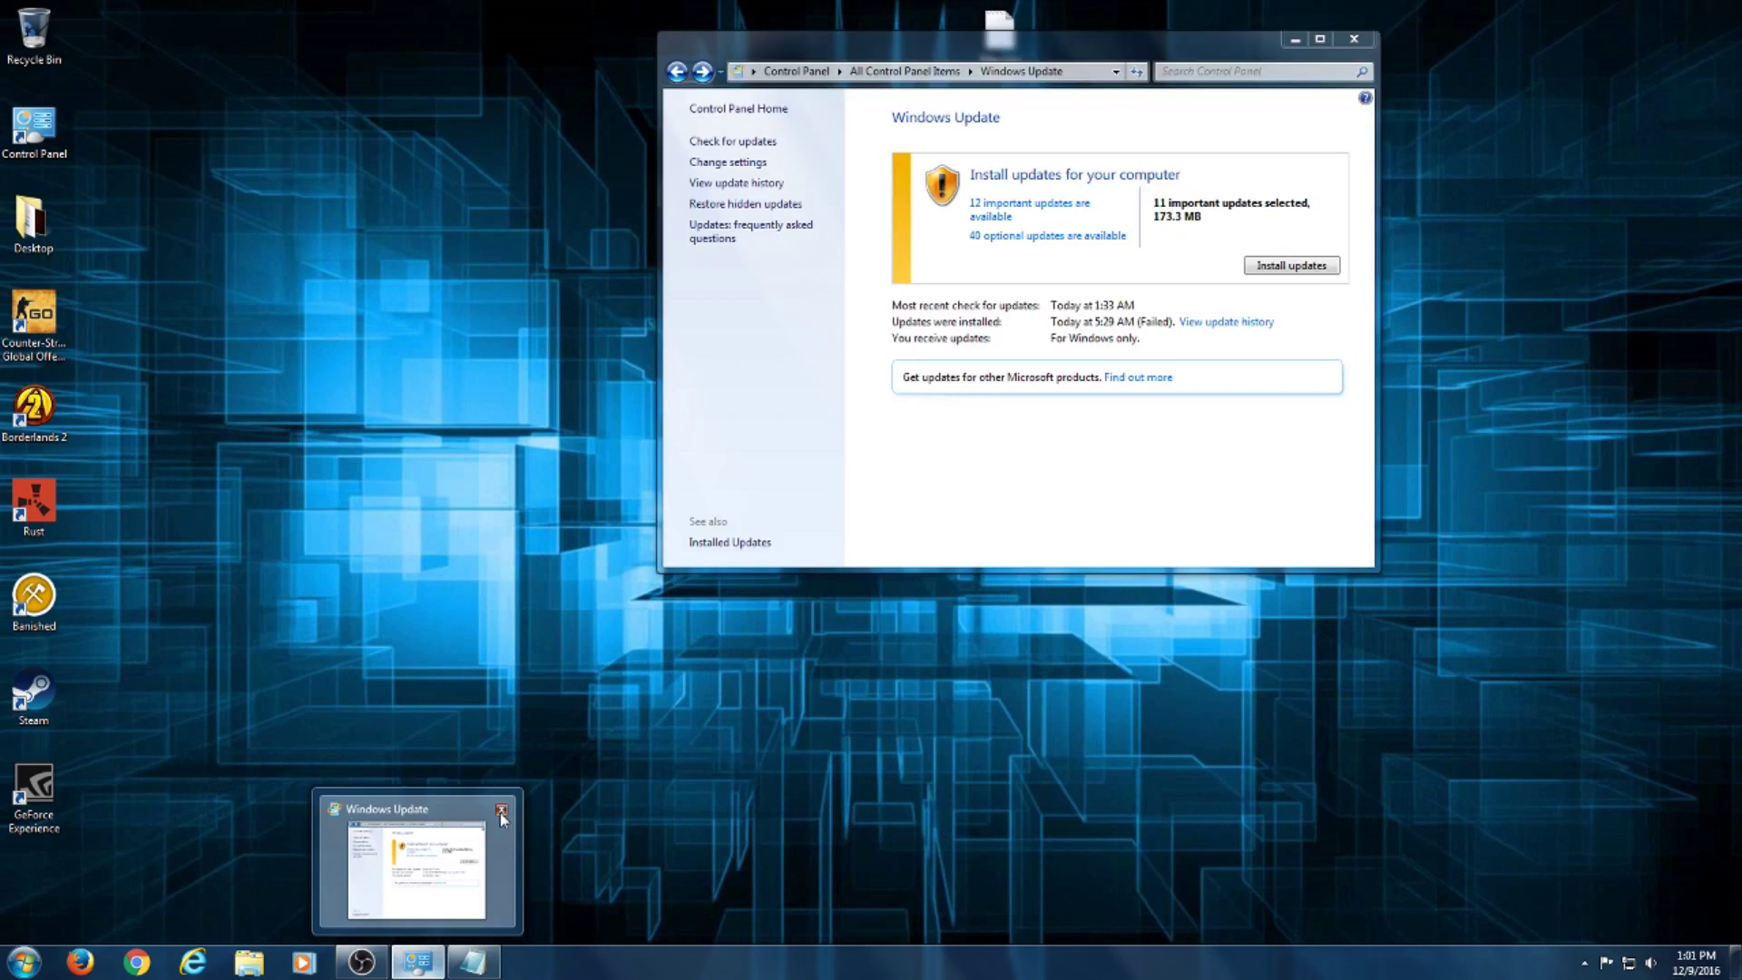
pyautogui.click(501, 809)
pyautogui.rightClick(728, 516)
pyautogui.click(1032, 581)
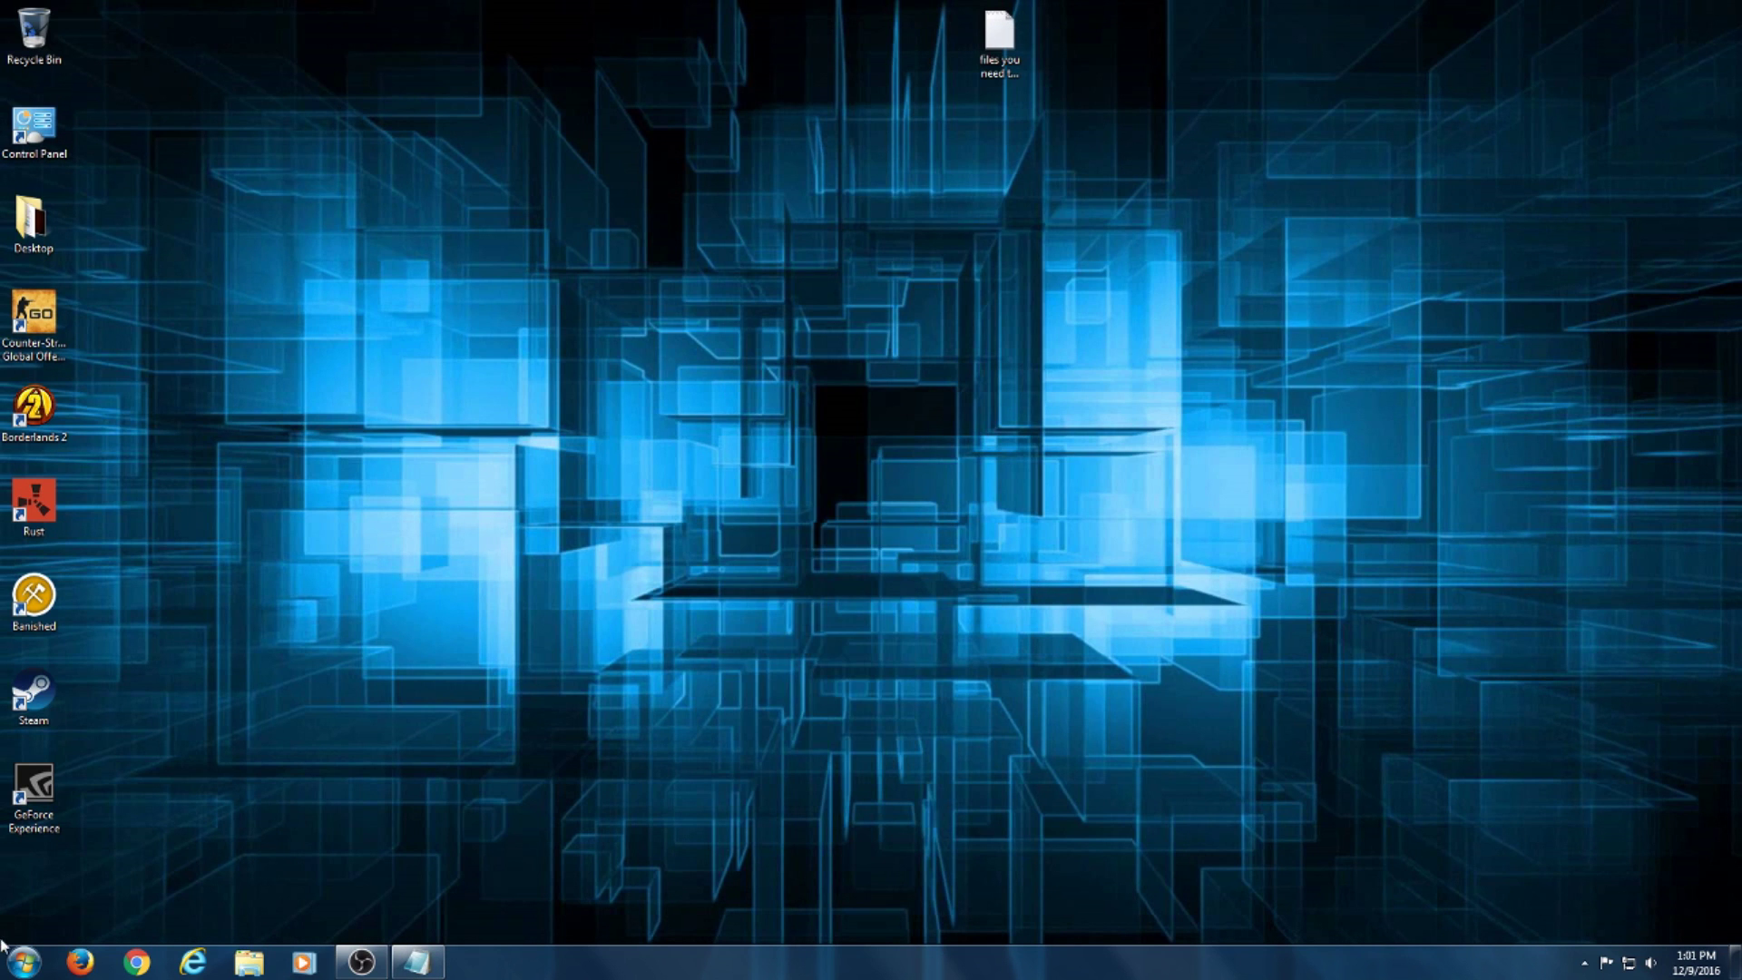
# - In Control Panel's Windows Update settings, view the Important updates choices, then close the window
pyautogui.doubleClick(34, 129)
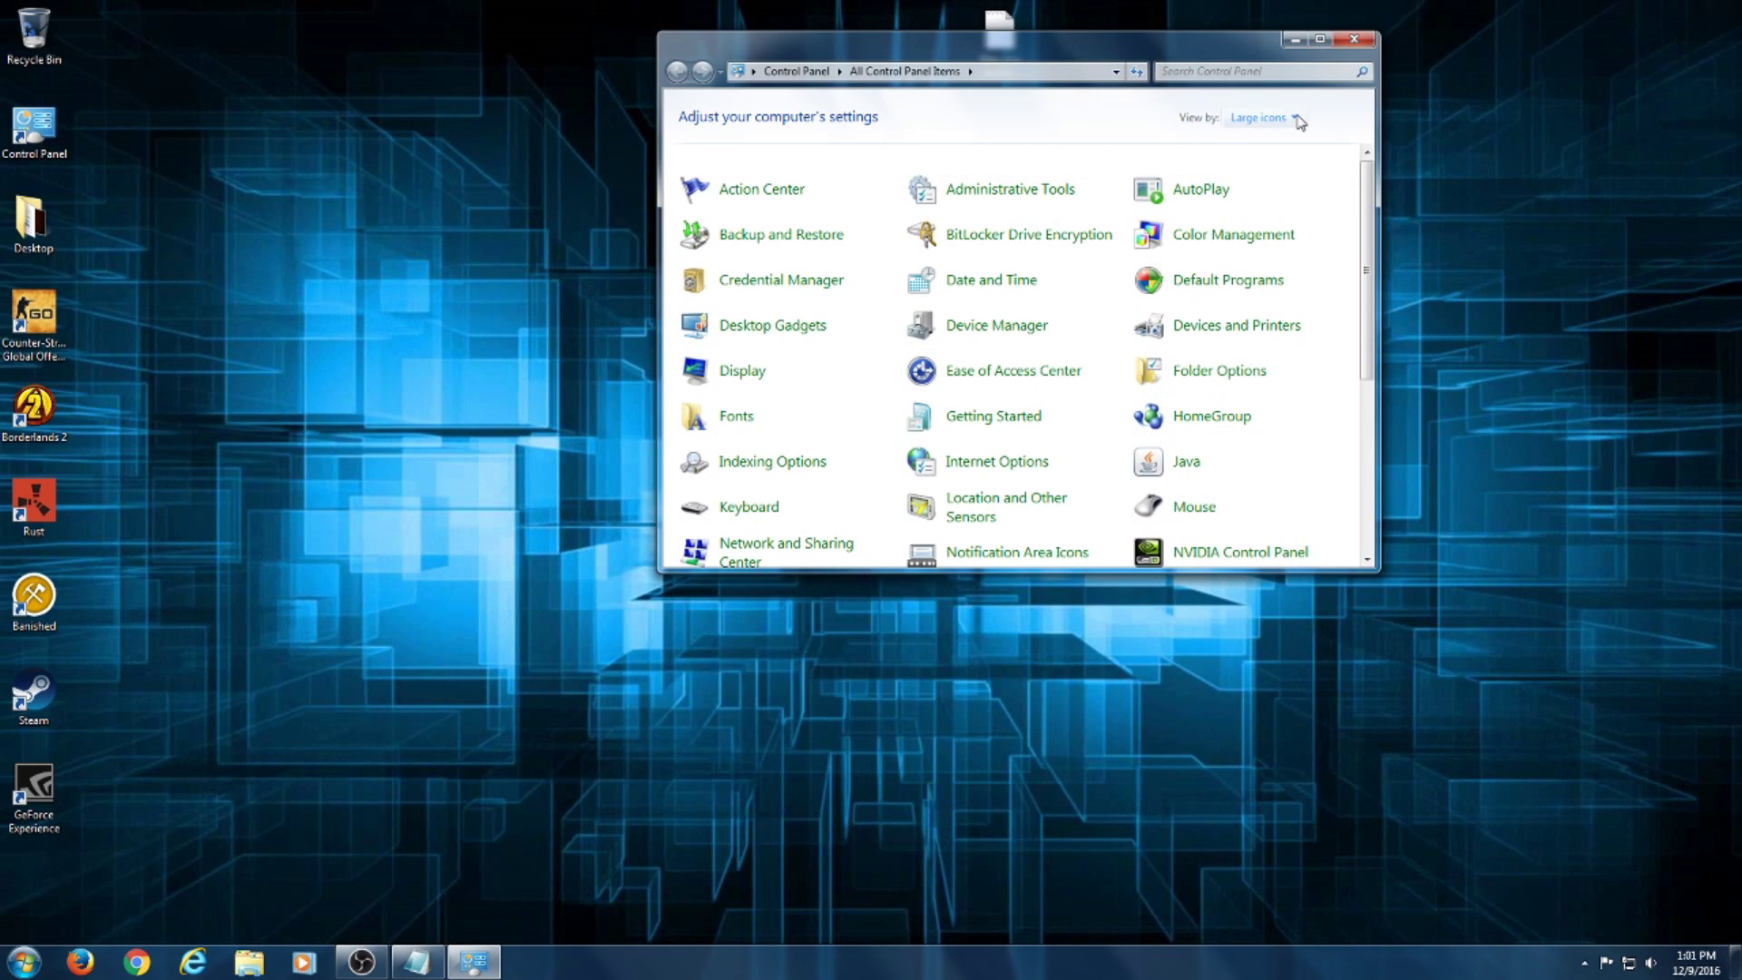
pyautogui.scroll(-3, 852, 345)
pyautogui.scroll(-2, 894, 288)
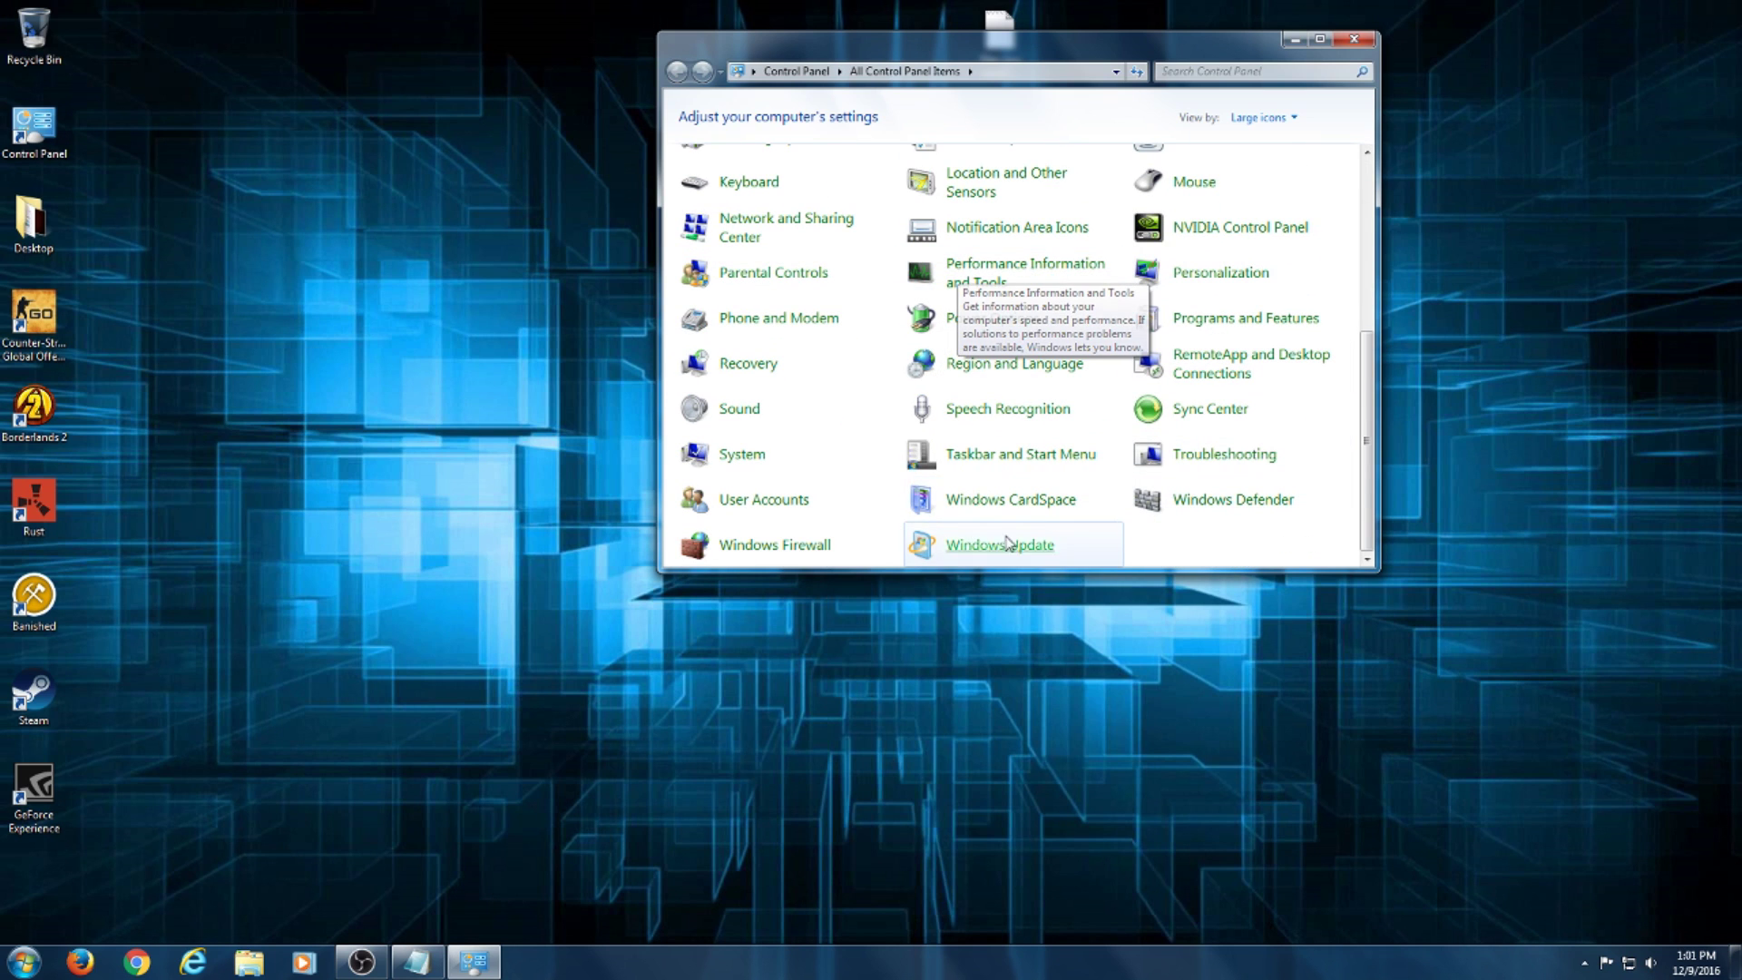
pyautogui.click(1004, 547)
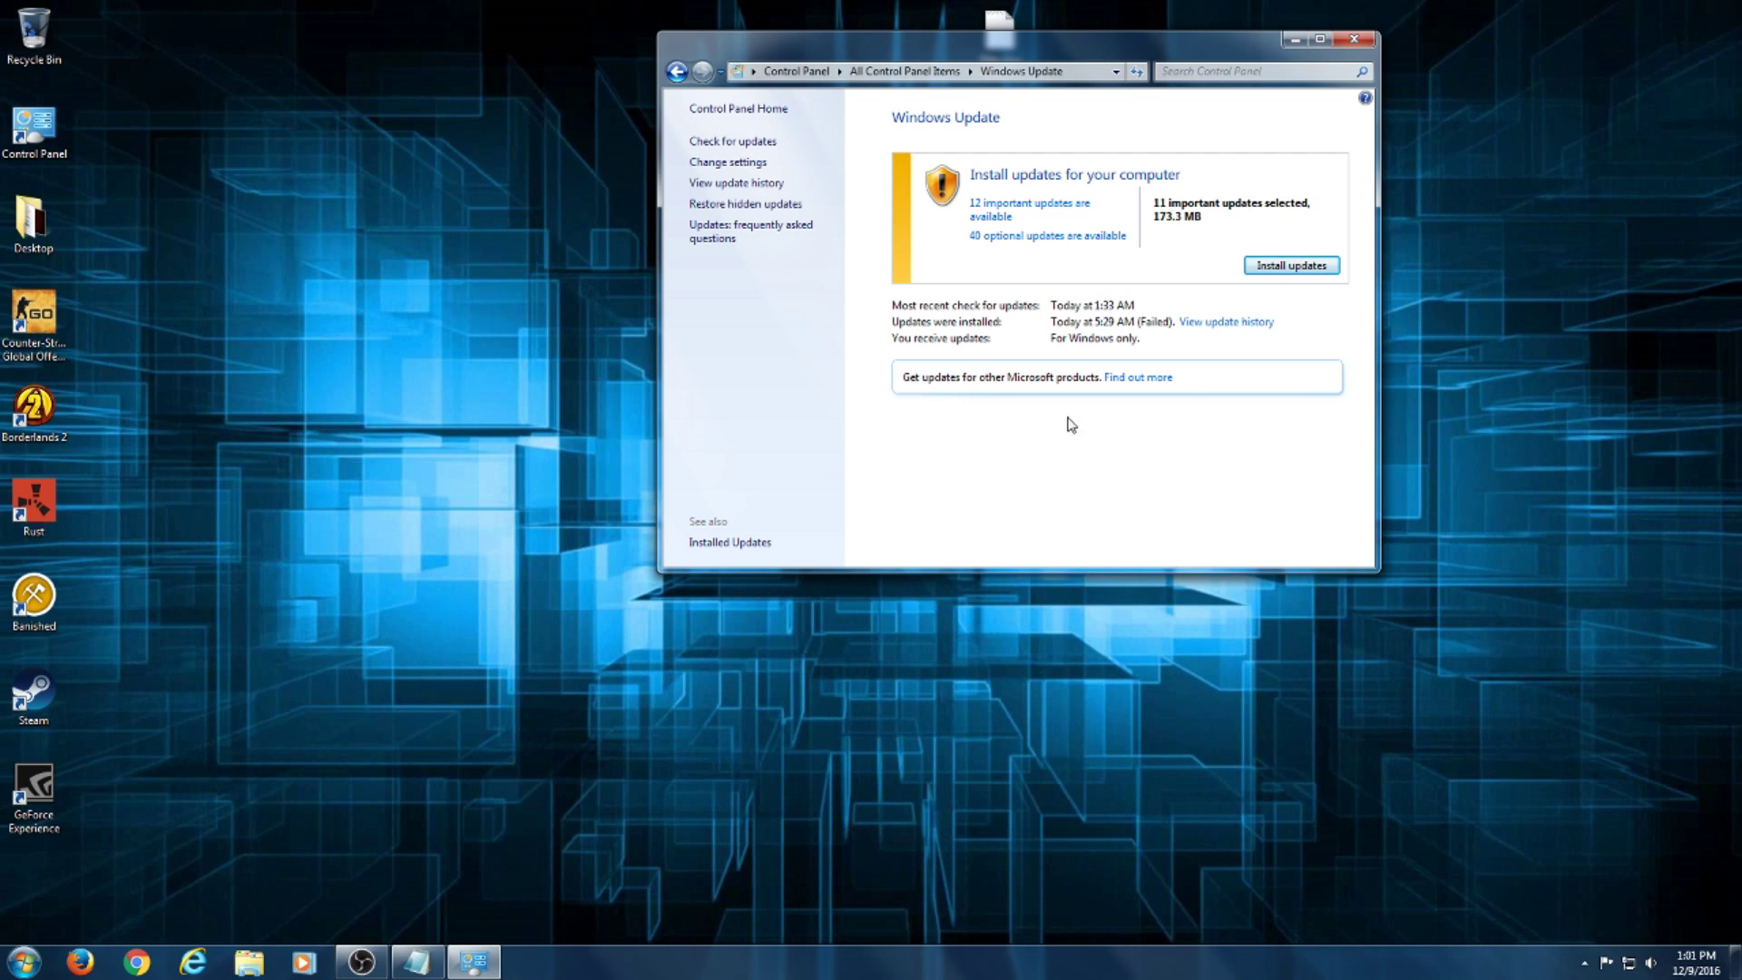
pyautogui.click(724, 163)
pyautogui.click(1179, 245)
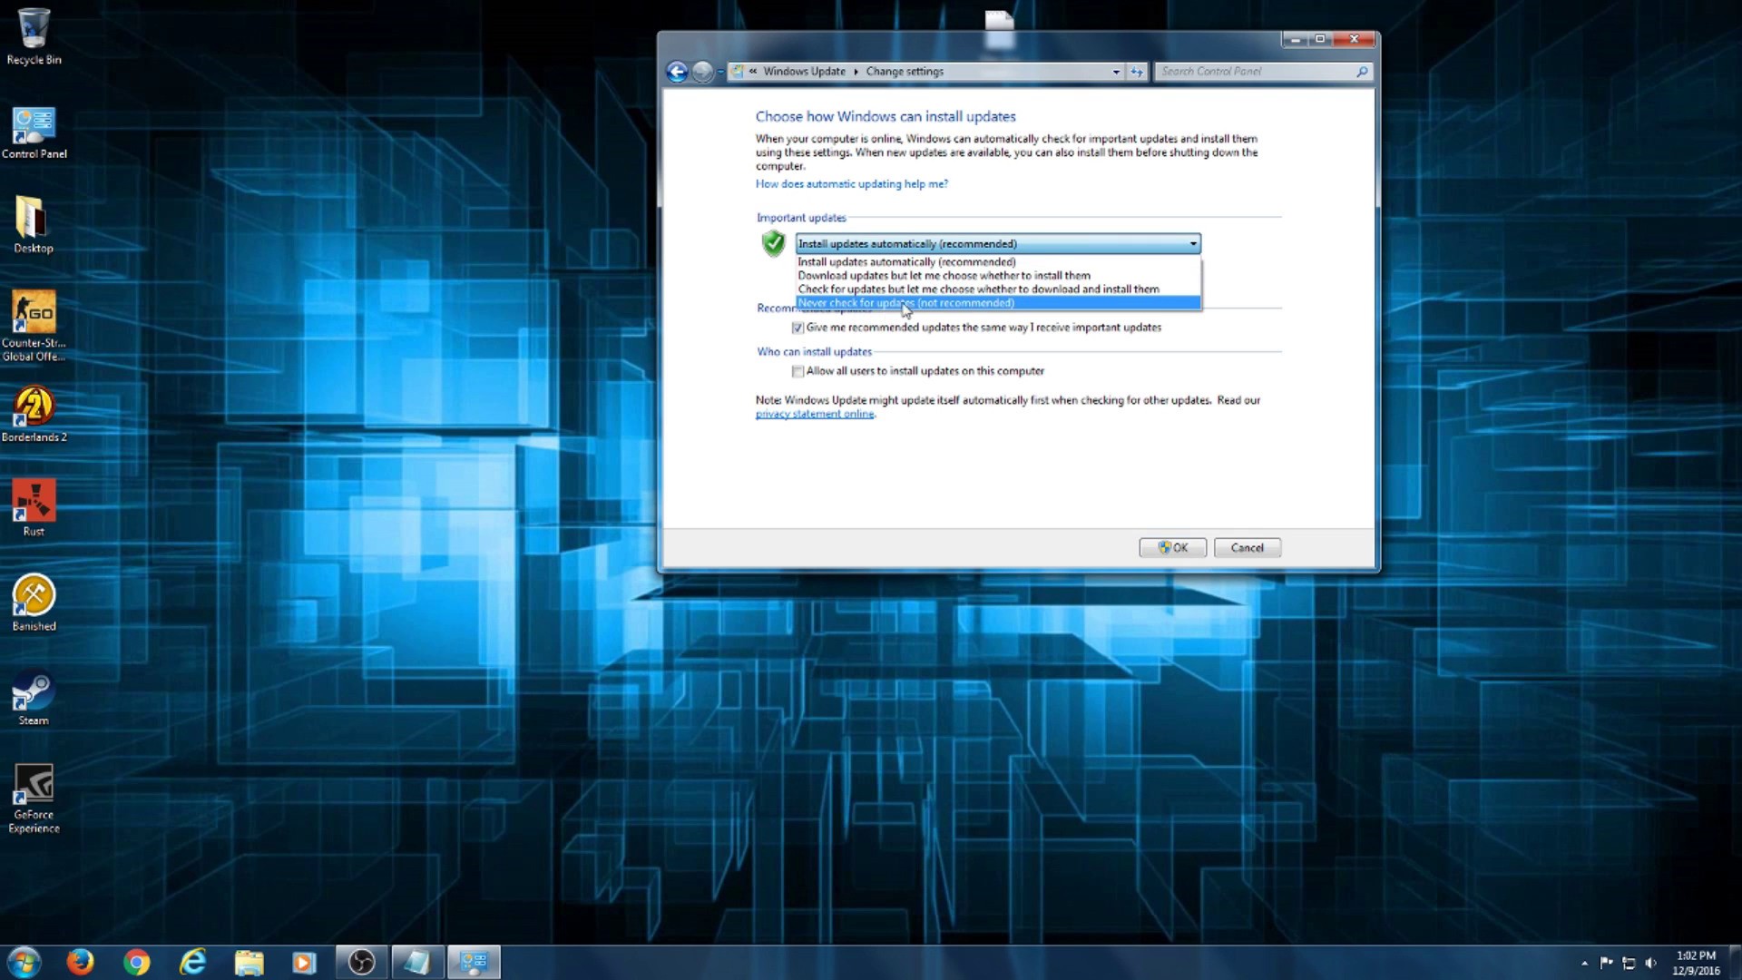
pyautogui.click(1279, 363)
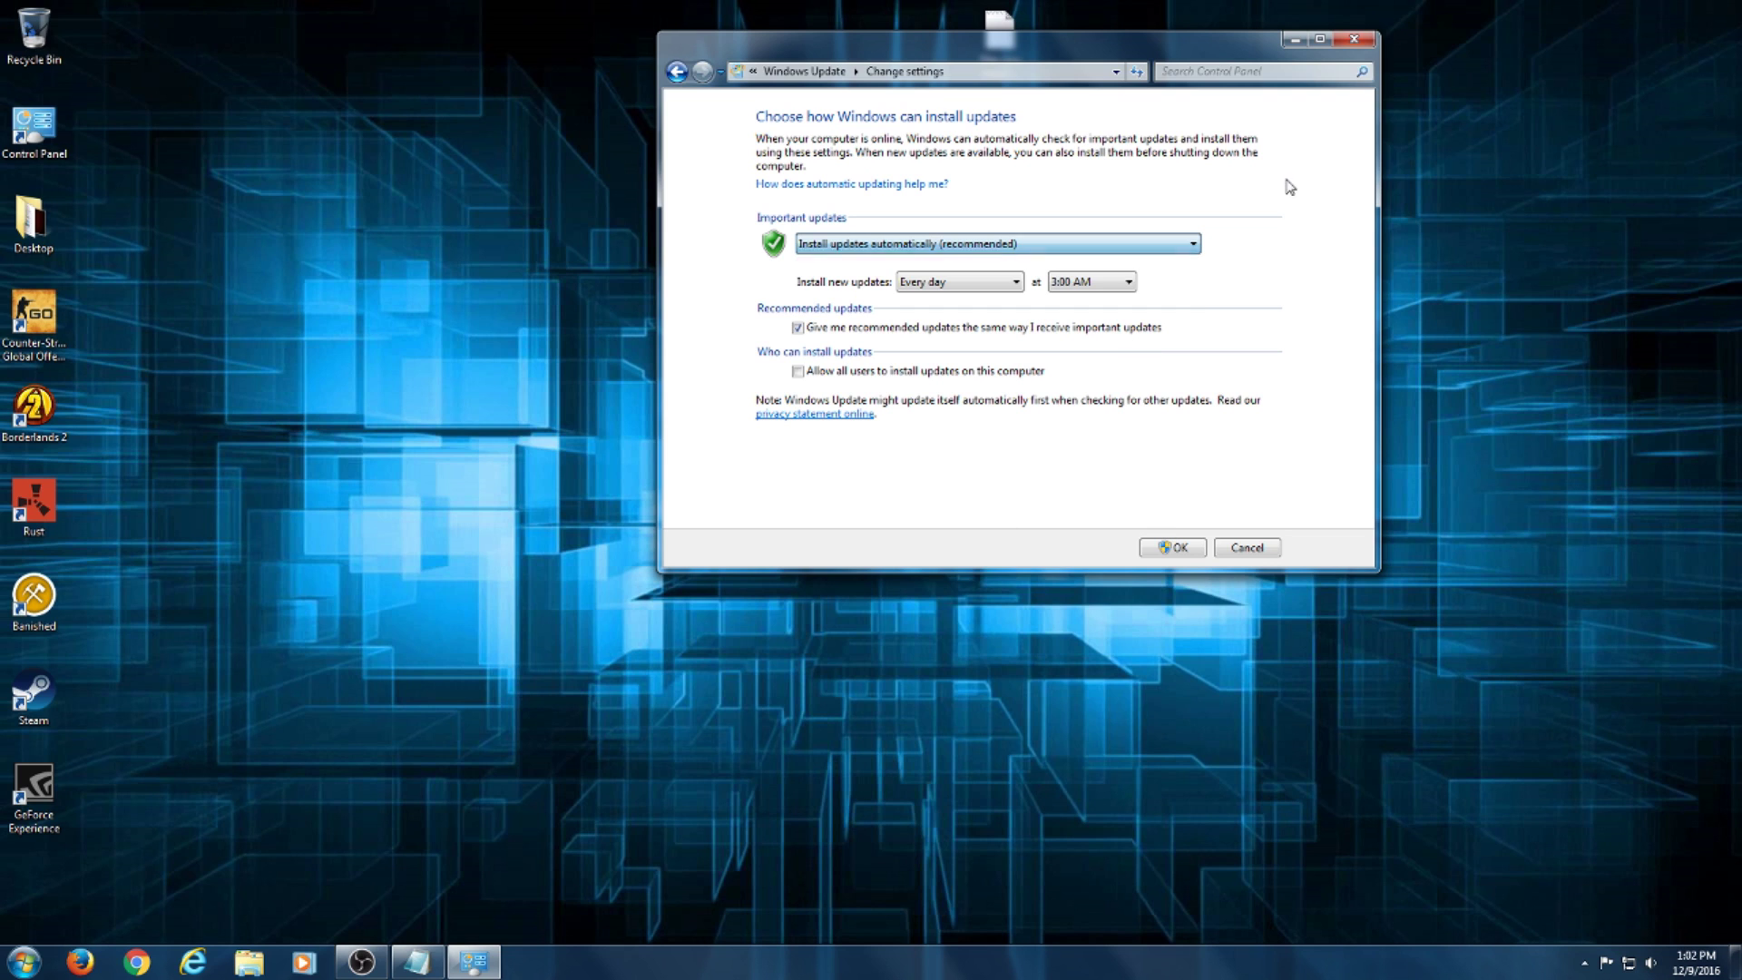
pyautogui.click(1353, 36)
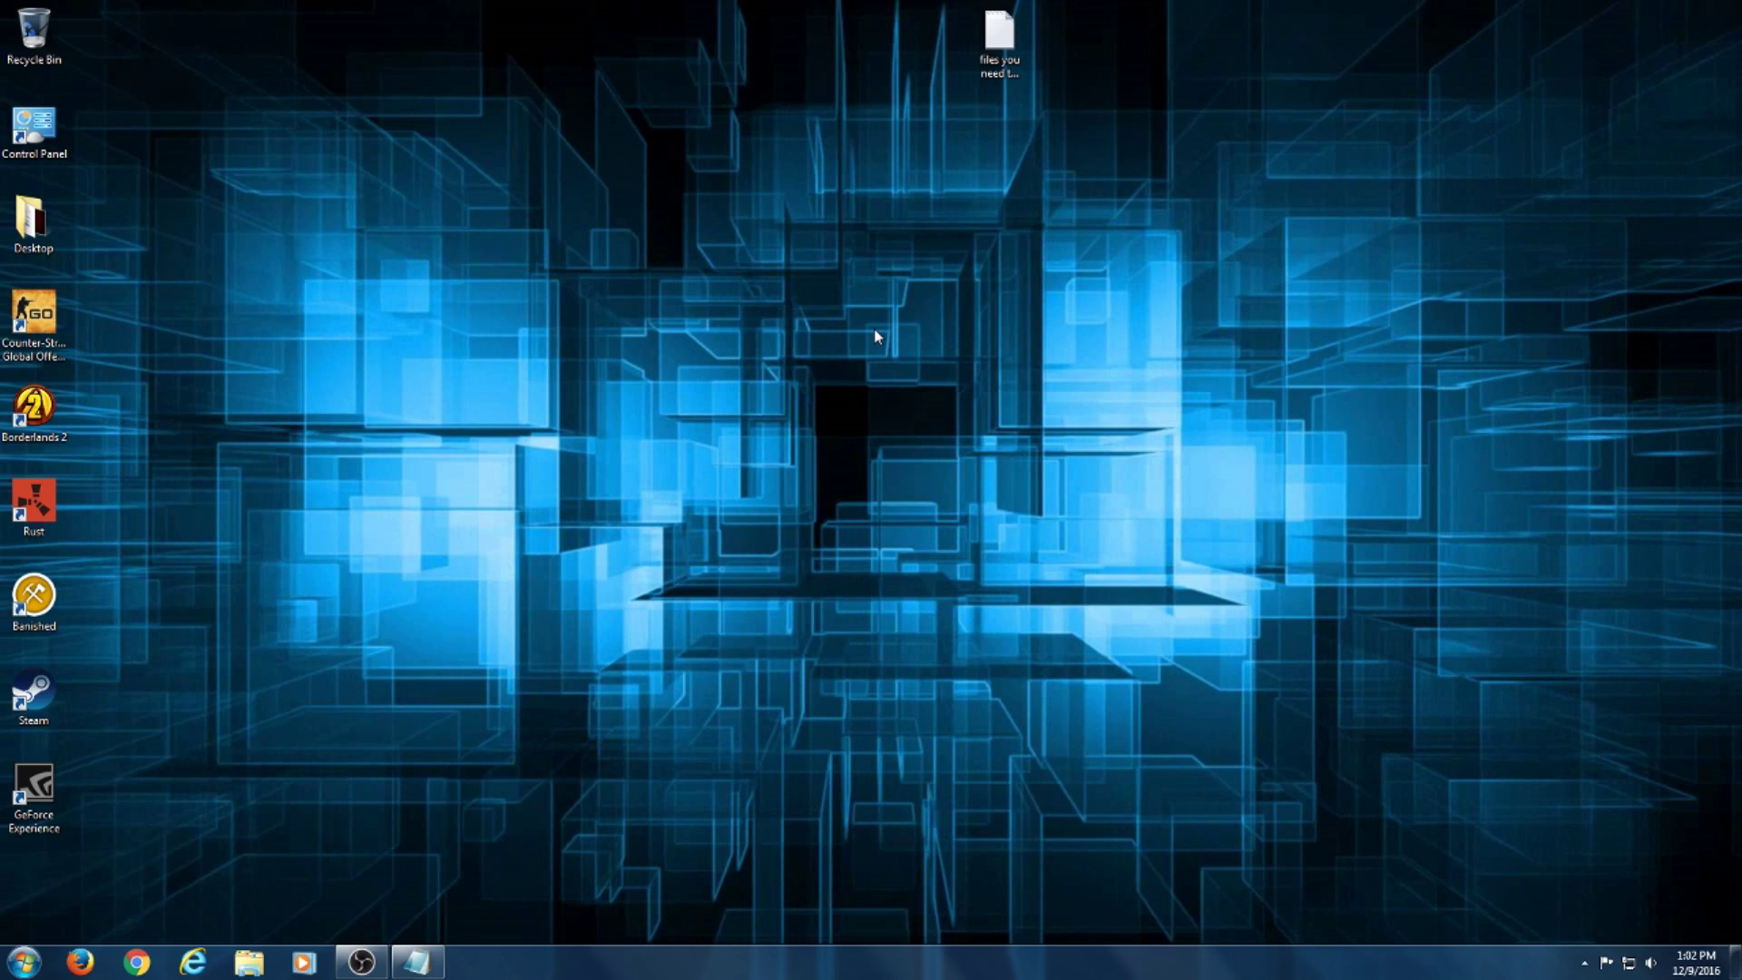
# - Open the note listing files to install, then minimize it and launch Firefox
pyautogui.doubleClick(998, 36)
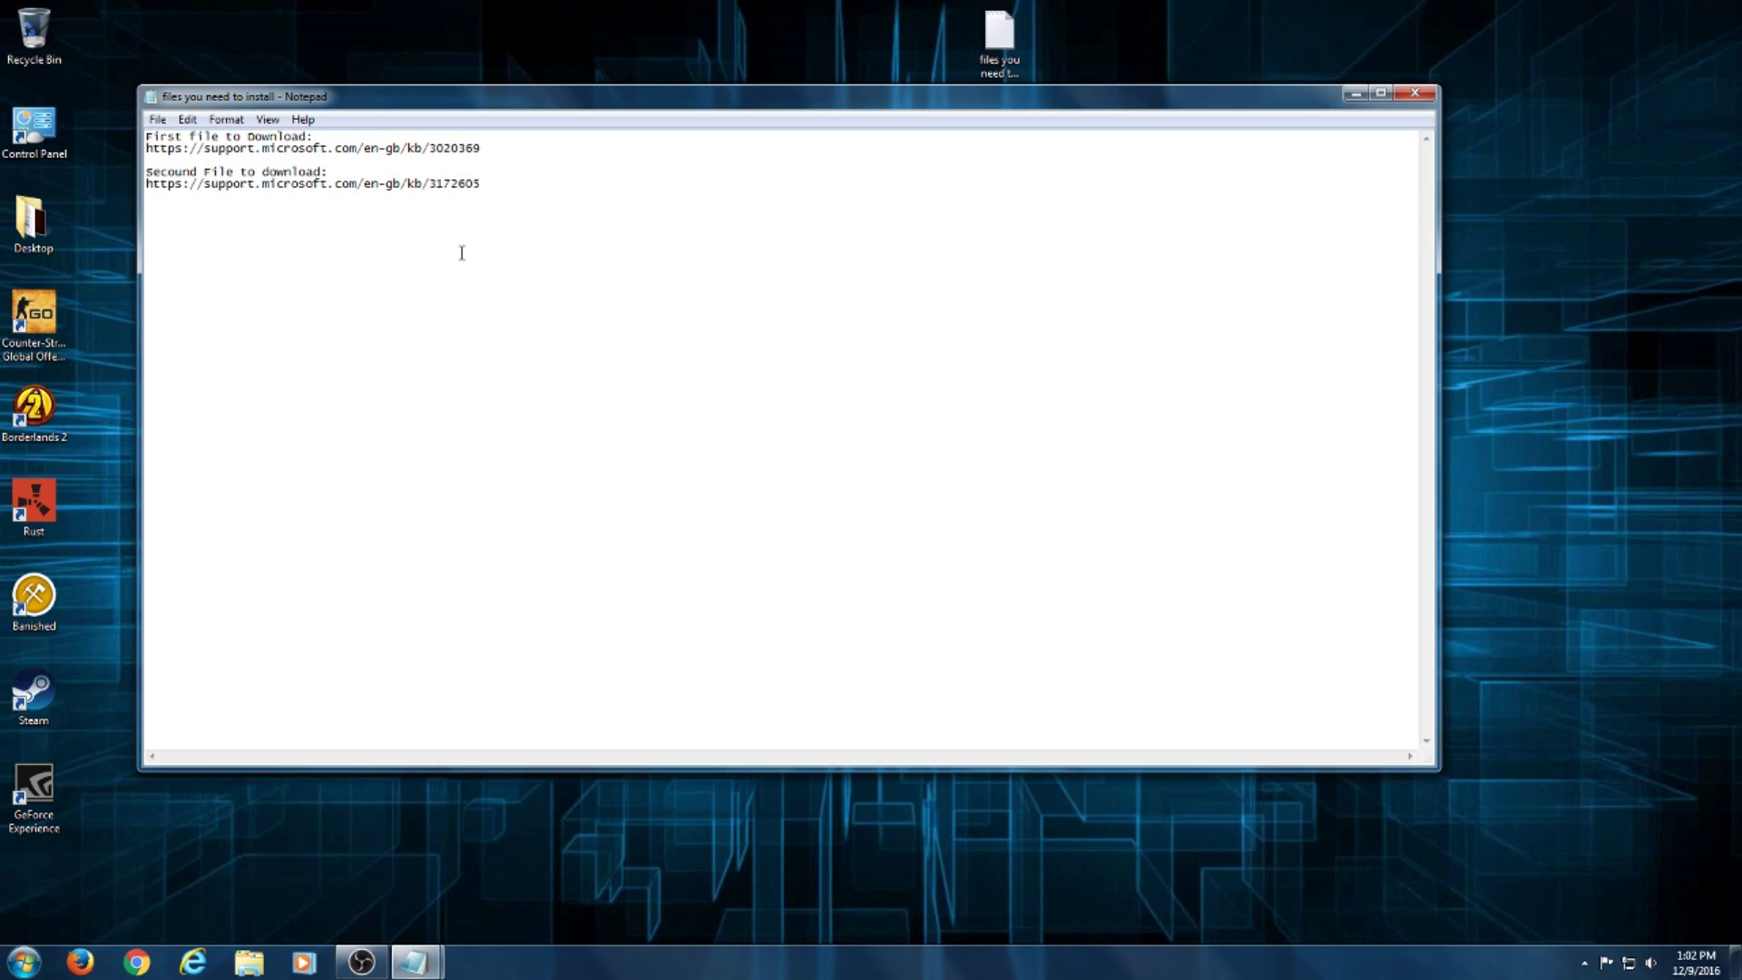
pyautogui.moveTo(502, 147); pyautogui.dragTo(145, 136)
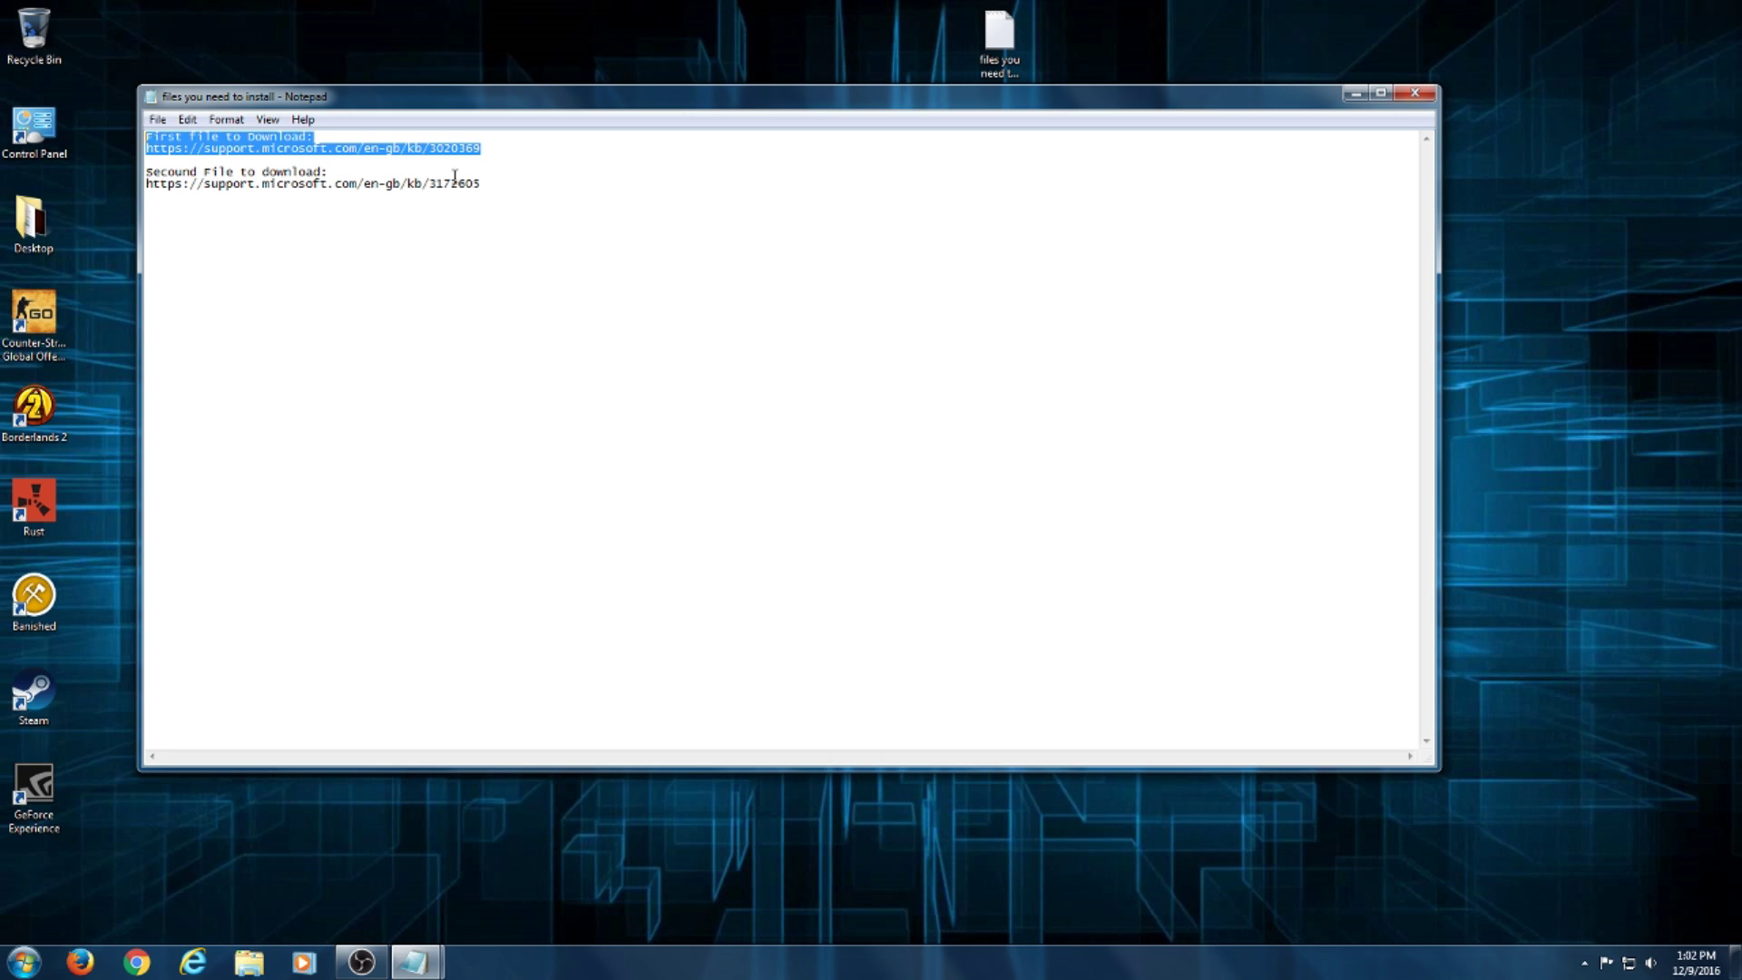
pyautogui.click(578, 305)
pyautogui.click(1356, 93)
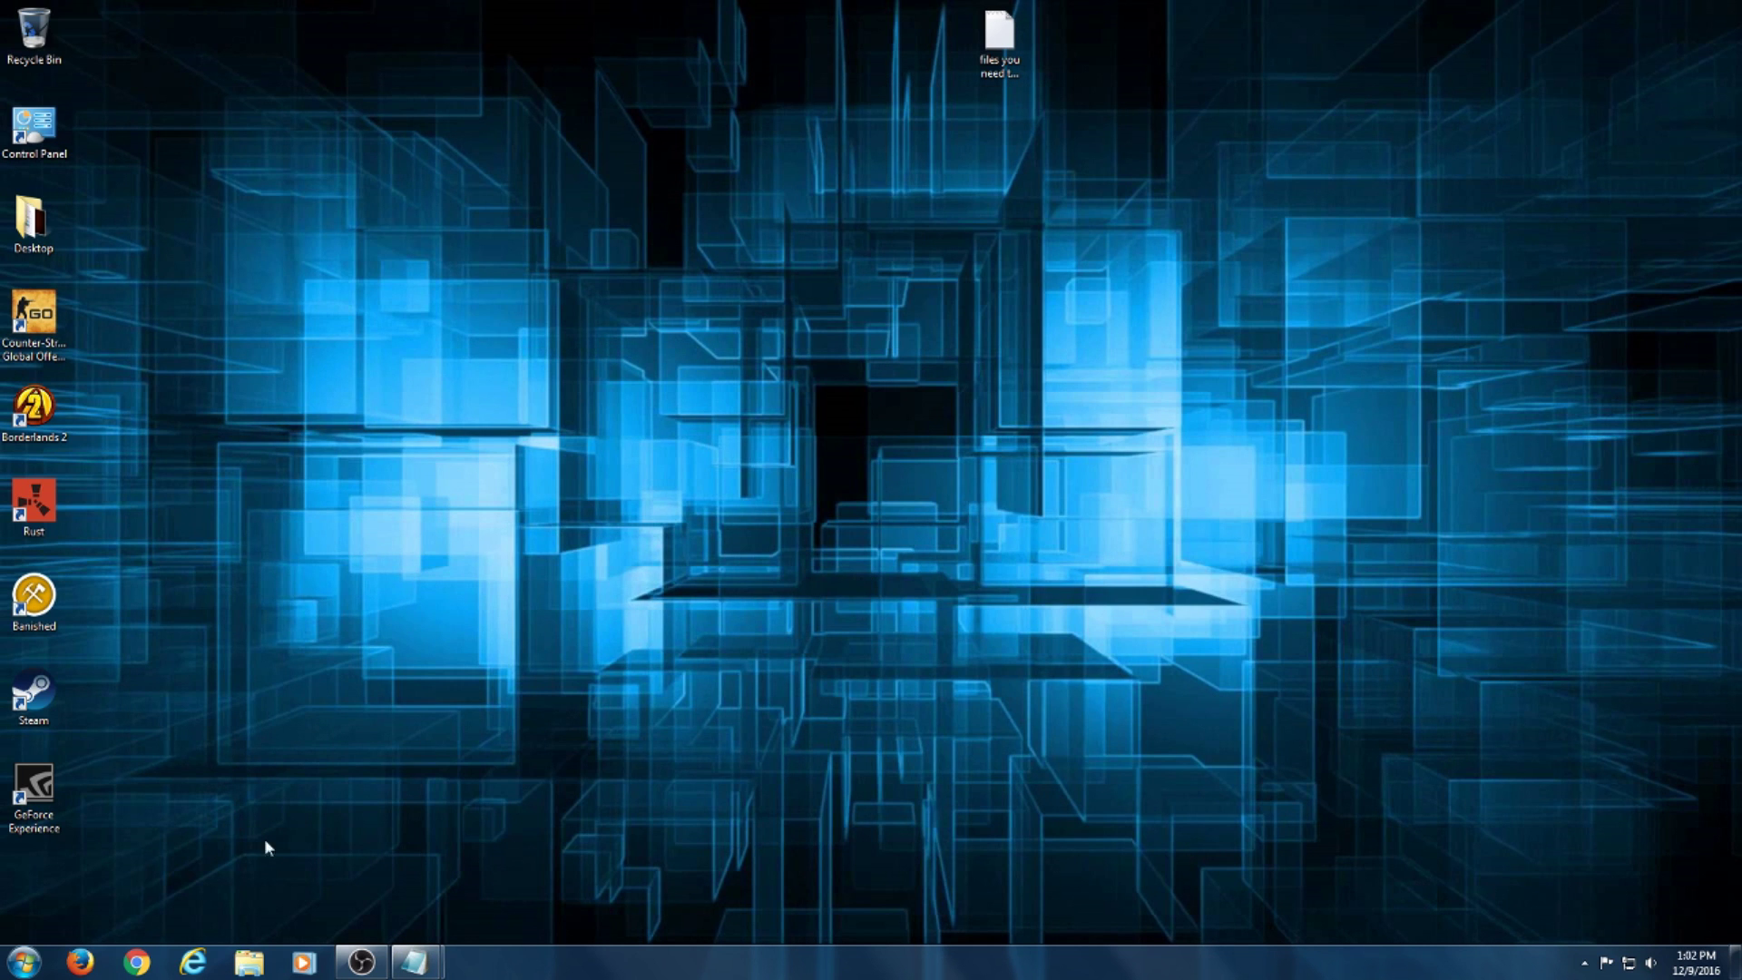
pyautogui.click(79, 962)
# - Restore the note and copy the first link, kb/3020369
pyautogui.moveTo(413, 961)
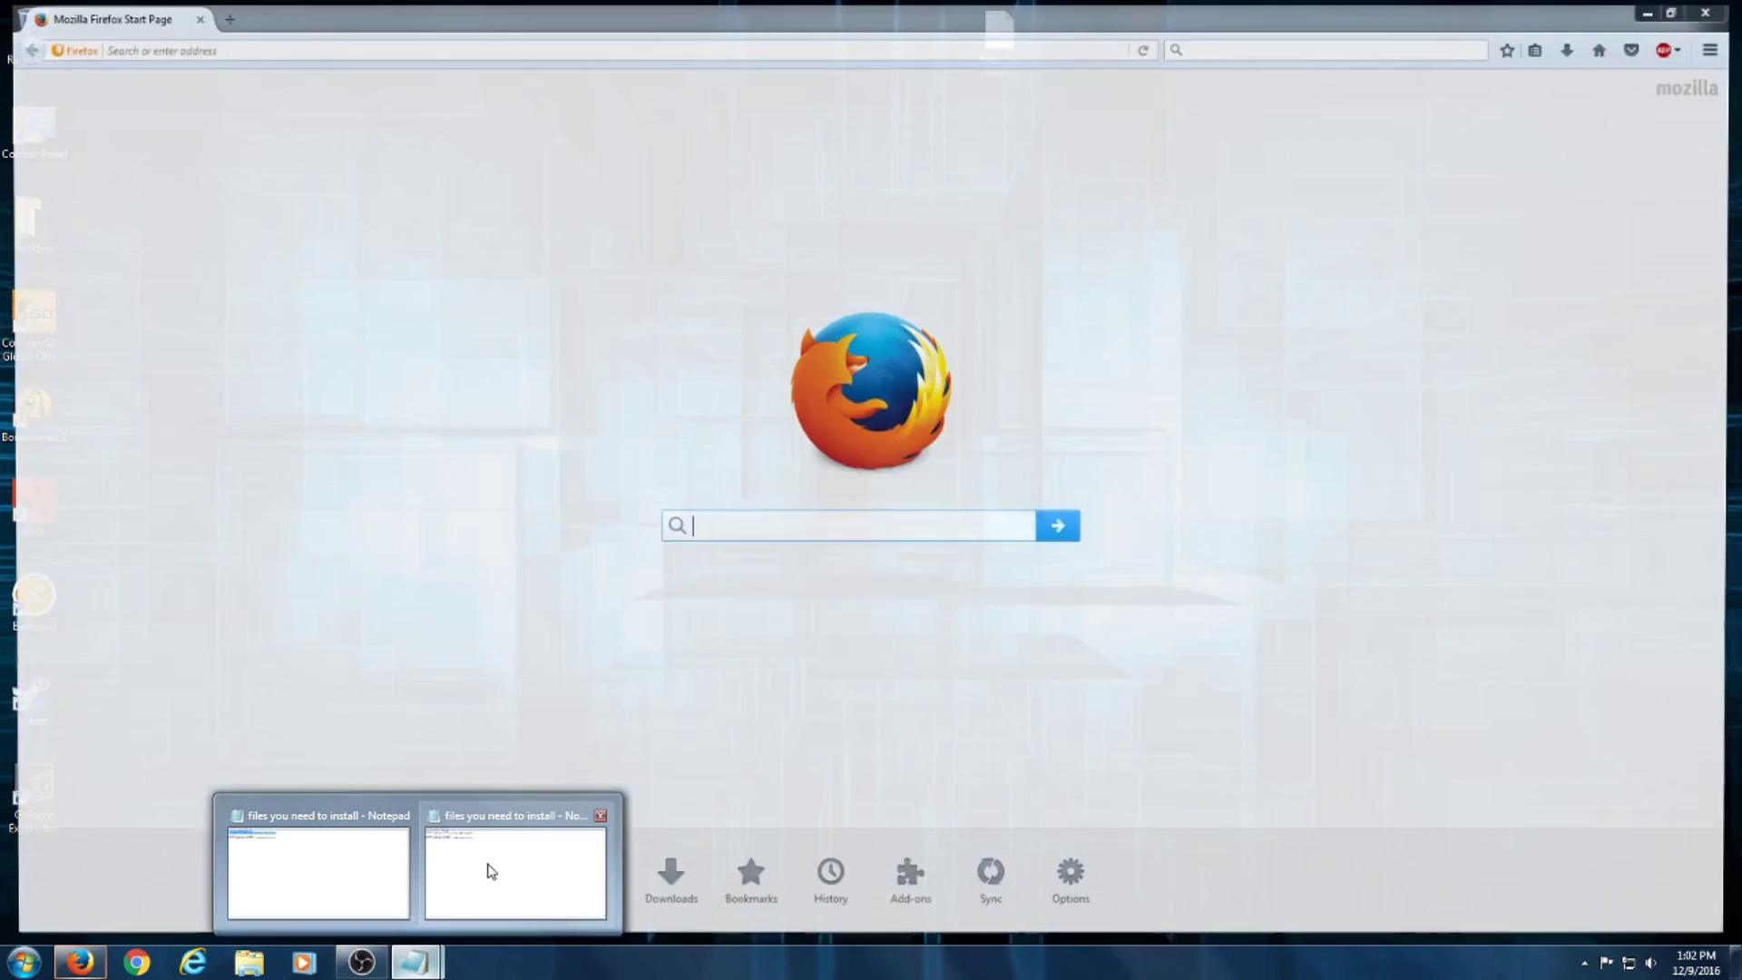
pyautogui.click(475, 847)
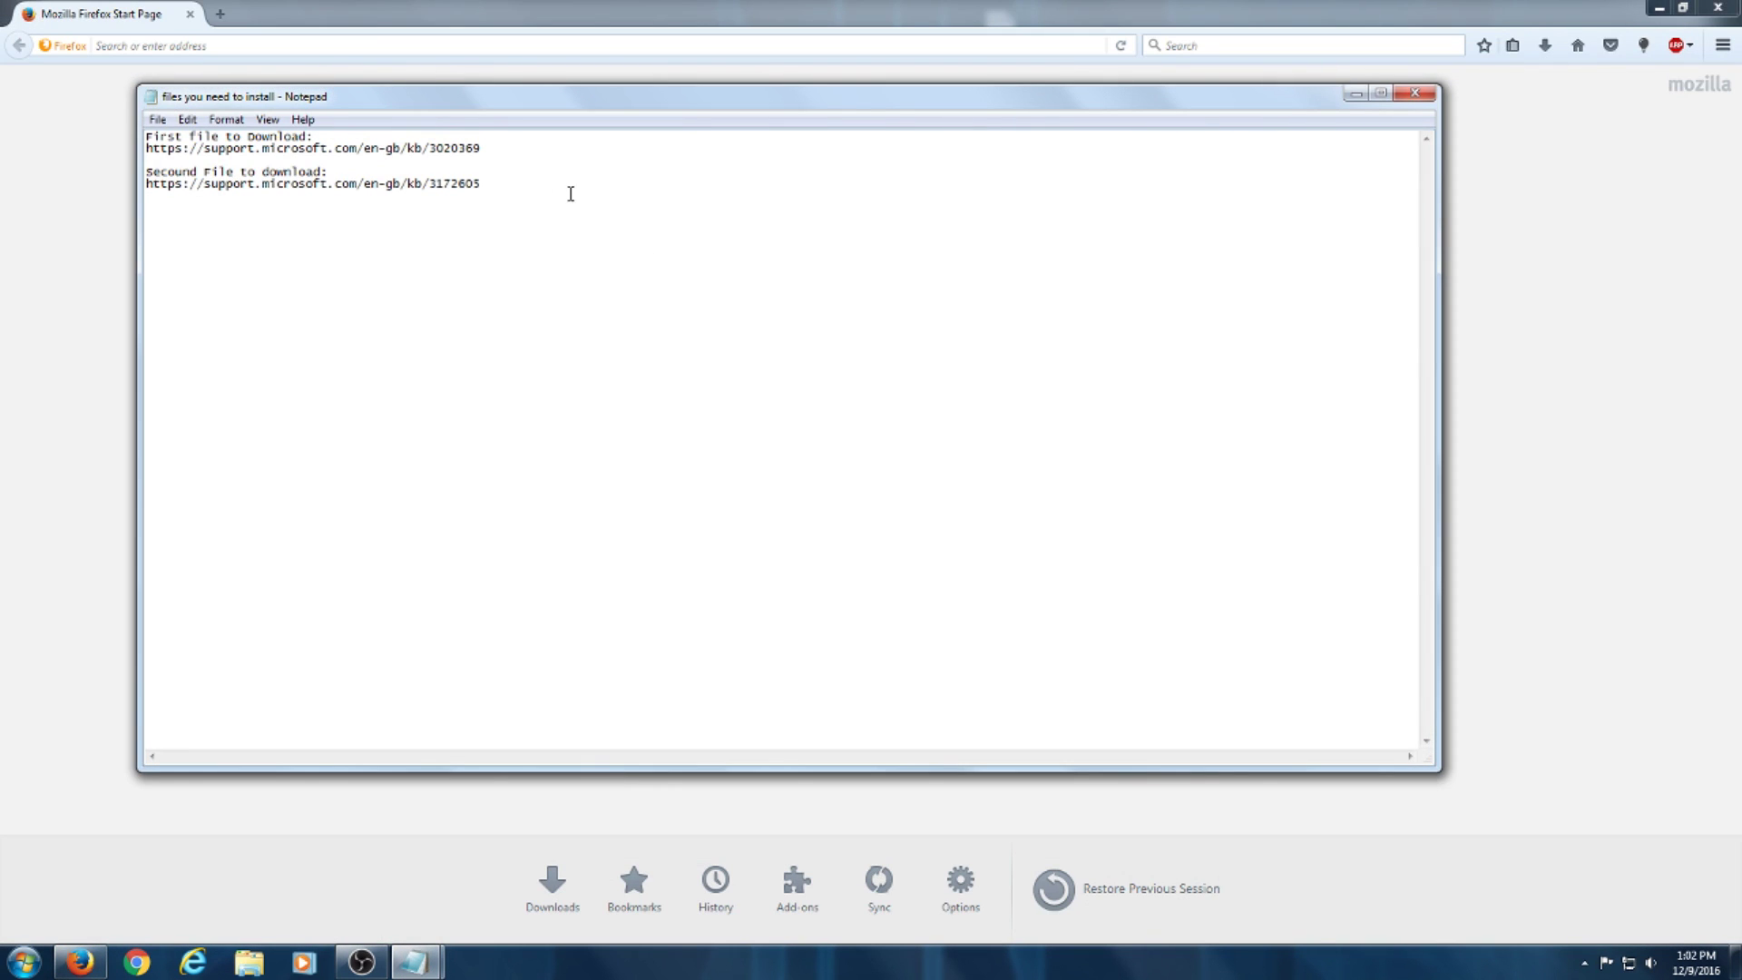
pyautogui.moveTo(481, 152); pyautogui.dragTo(153, 150)
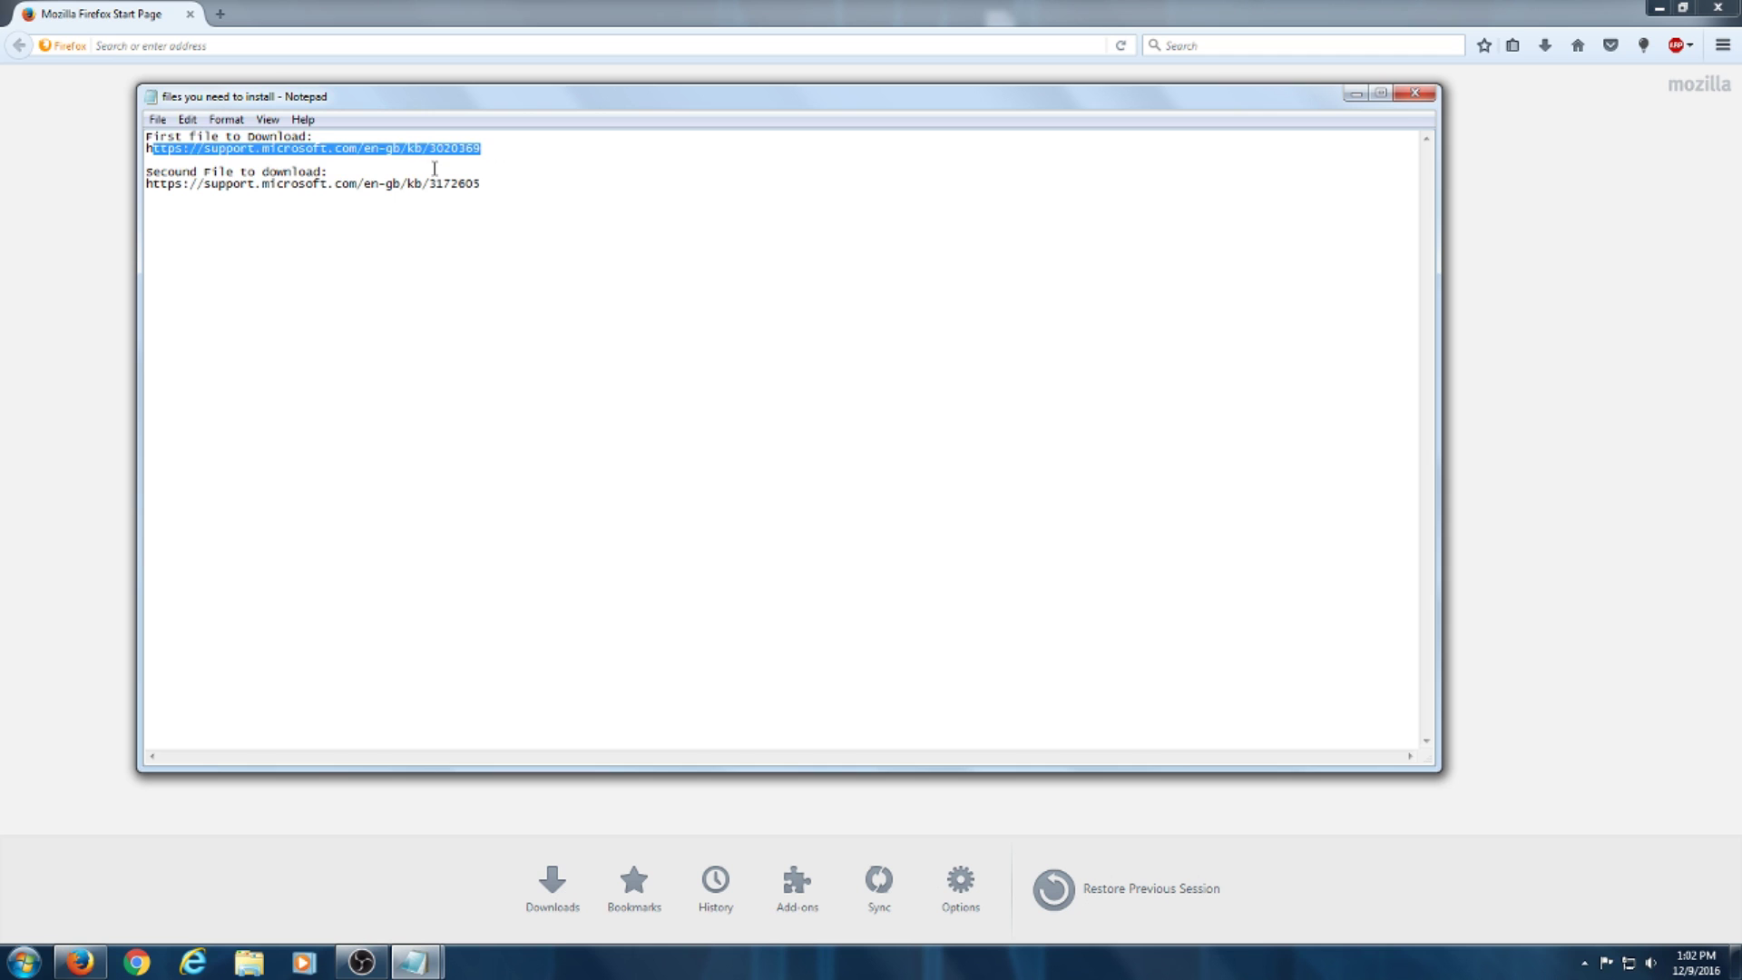
pyautogui.click(463, 172)
pyautogui.moveTo(481, 151)
pyautogui.mouseDown()
pyautogui.moveTo(146, 137)
pyautogui.moveTo(451, 159)
pyautogui.mouseUp()
pyautogui.click(370, 146)
pyautogui.rightClick(472, 158)
pyautogui.click(508, 213)
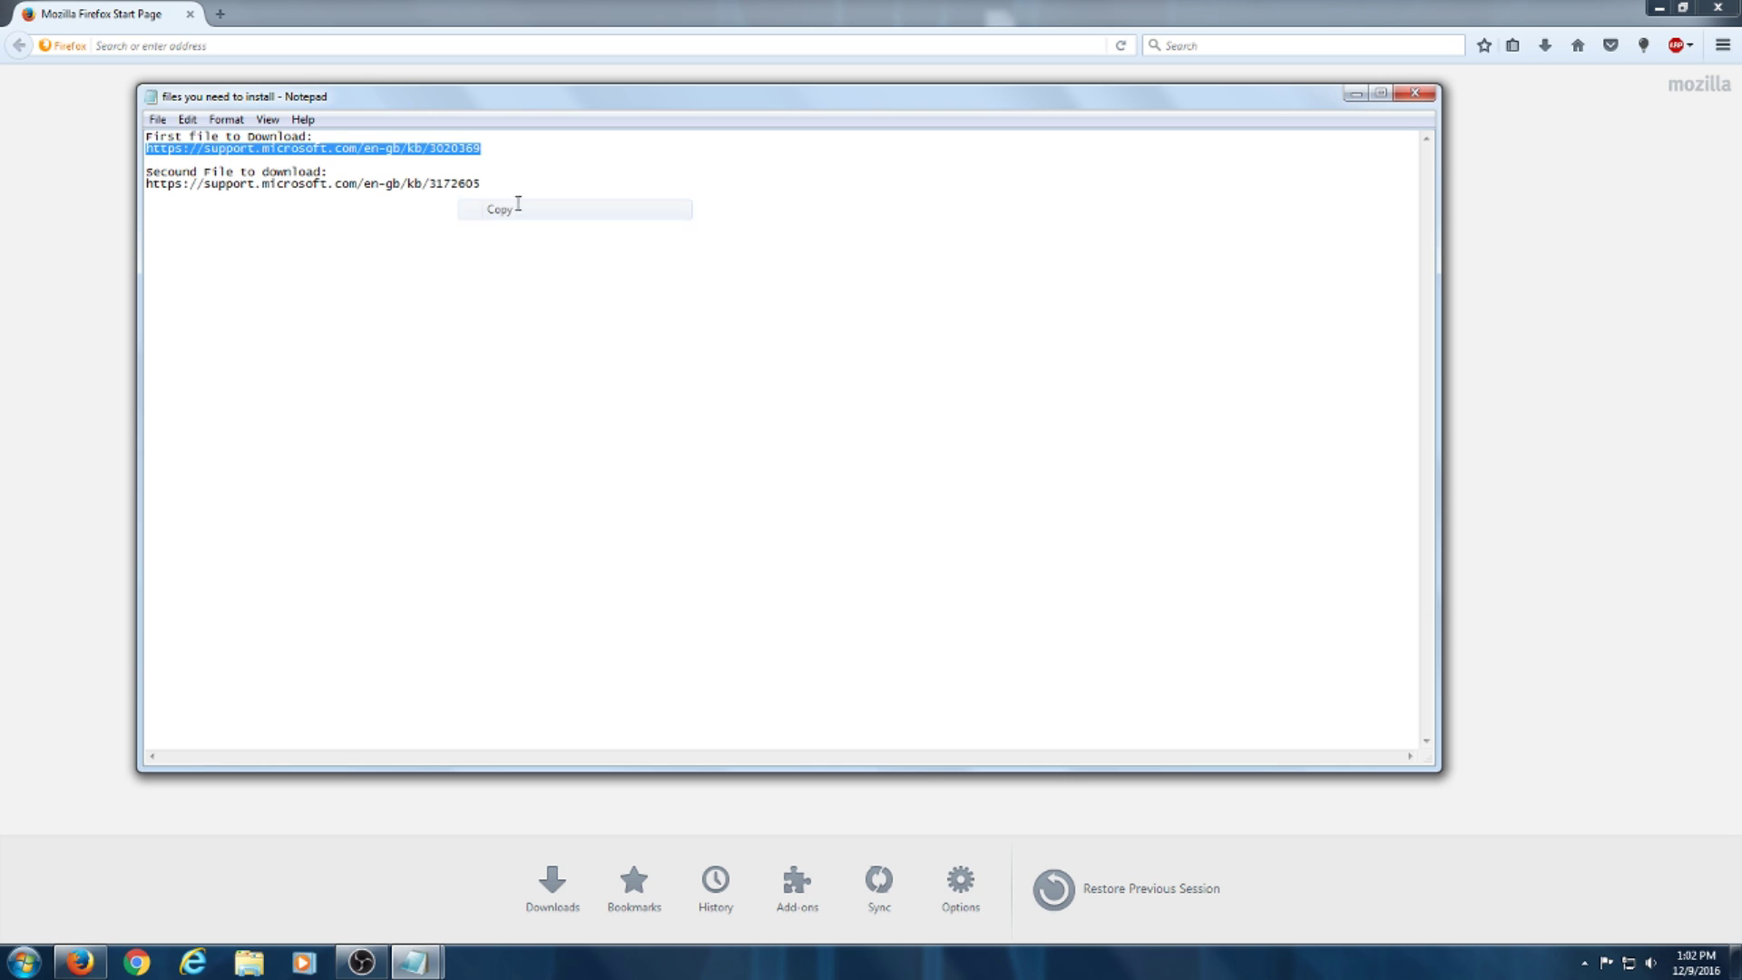
# - Paste the KB3020369 link into Firefox's address bar, load it, and scroll to the download table
pyautogui.click(1361, 92)
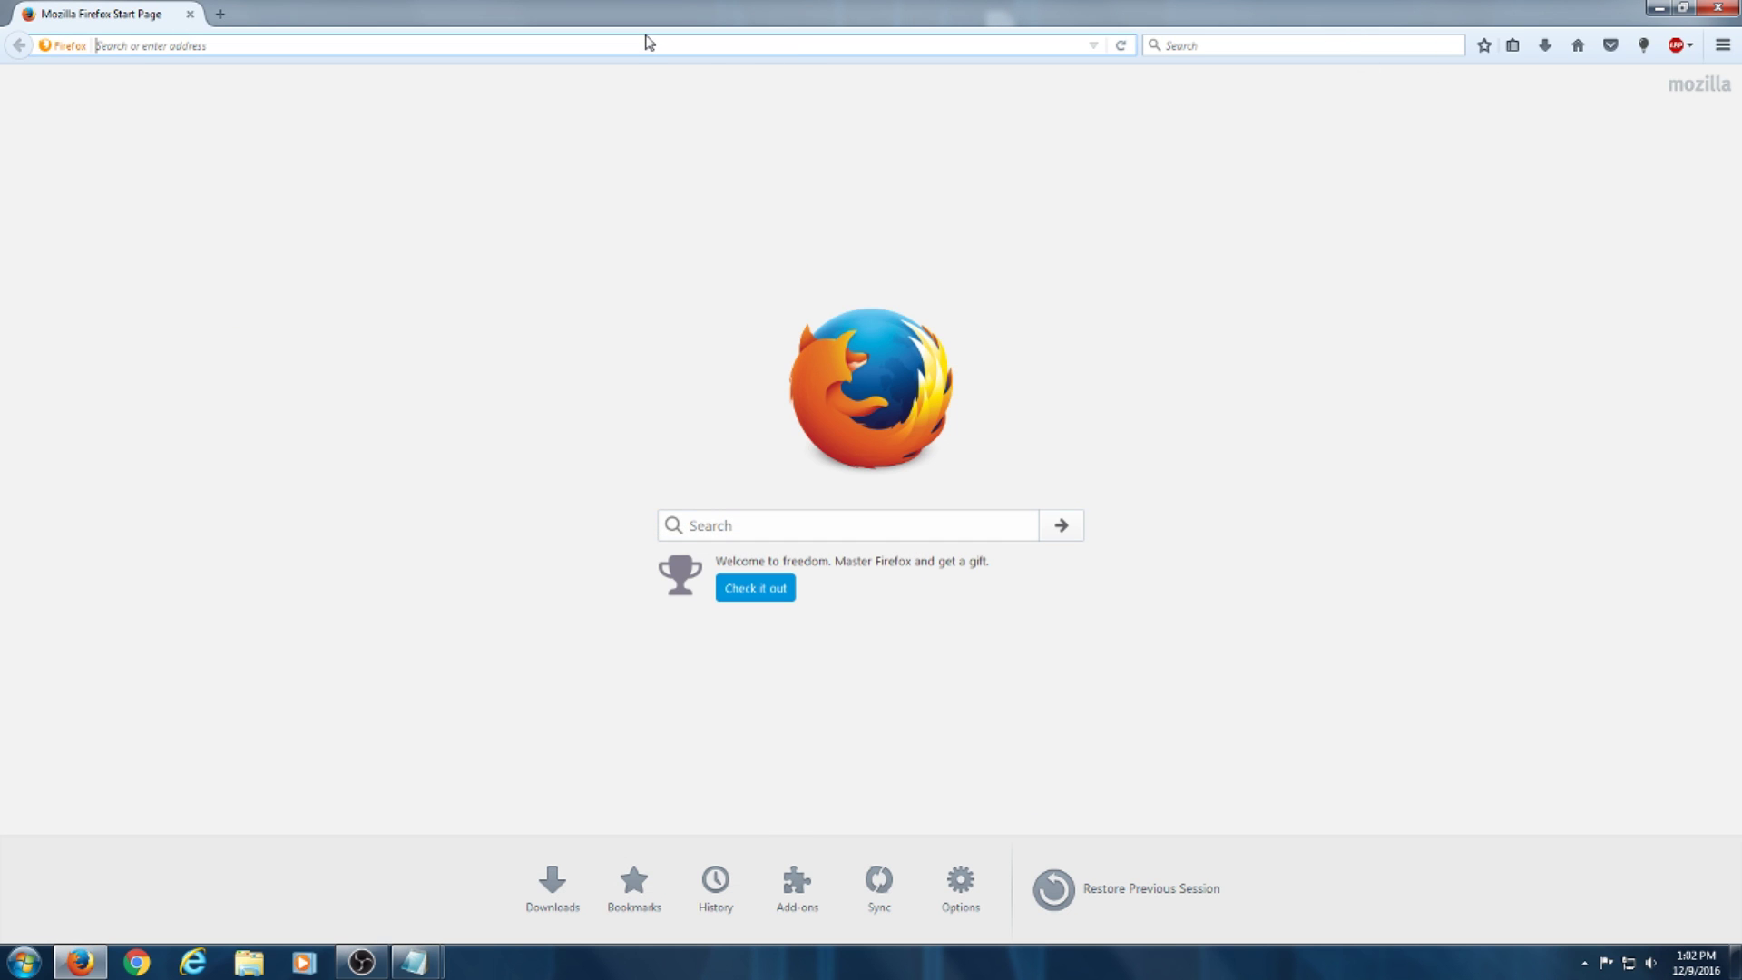
pyautogui.rightClick(645, 41)
pyautogui.rightClick(546, 43)
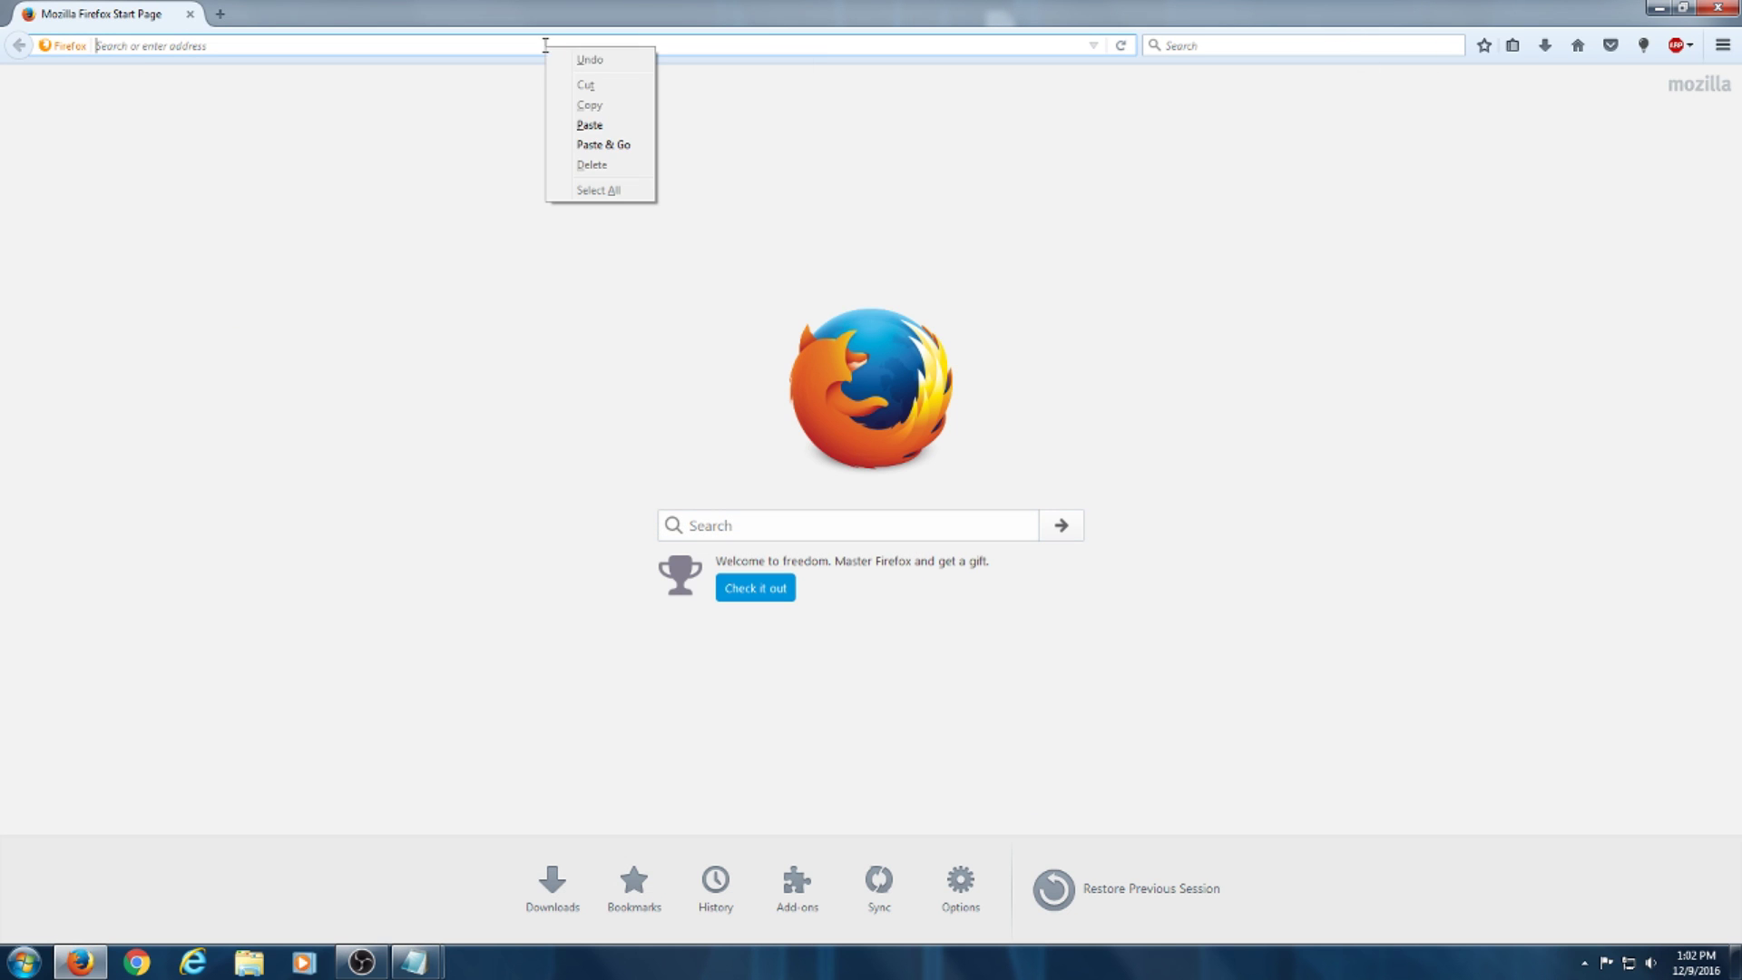
pyautogui.click(589, 122)
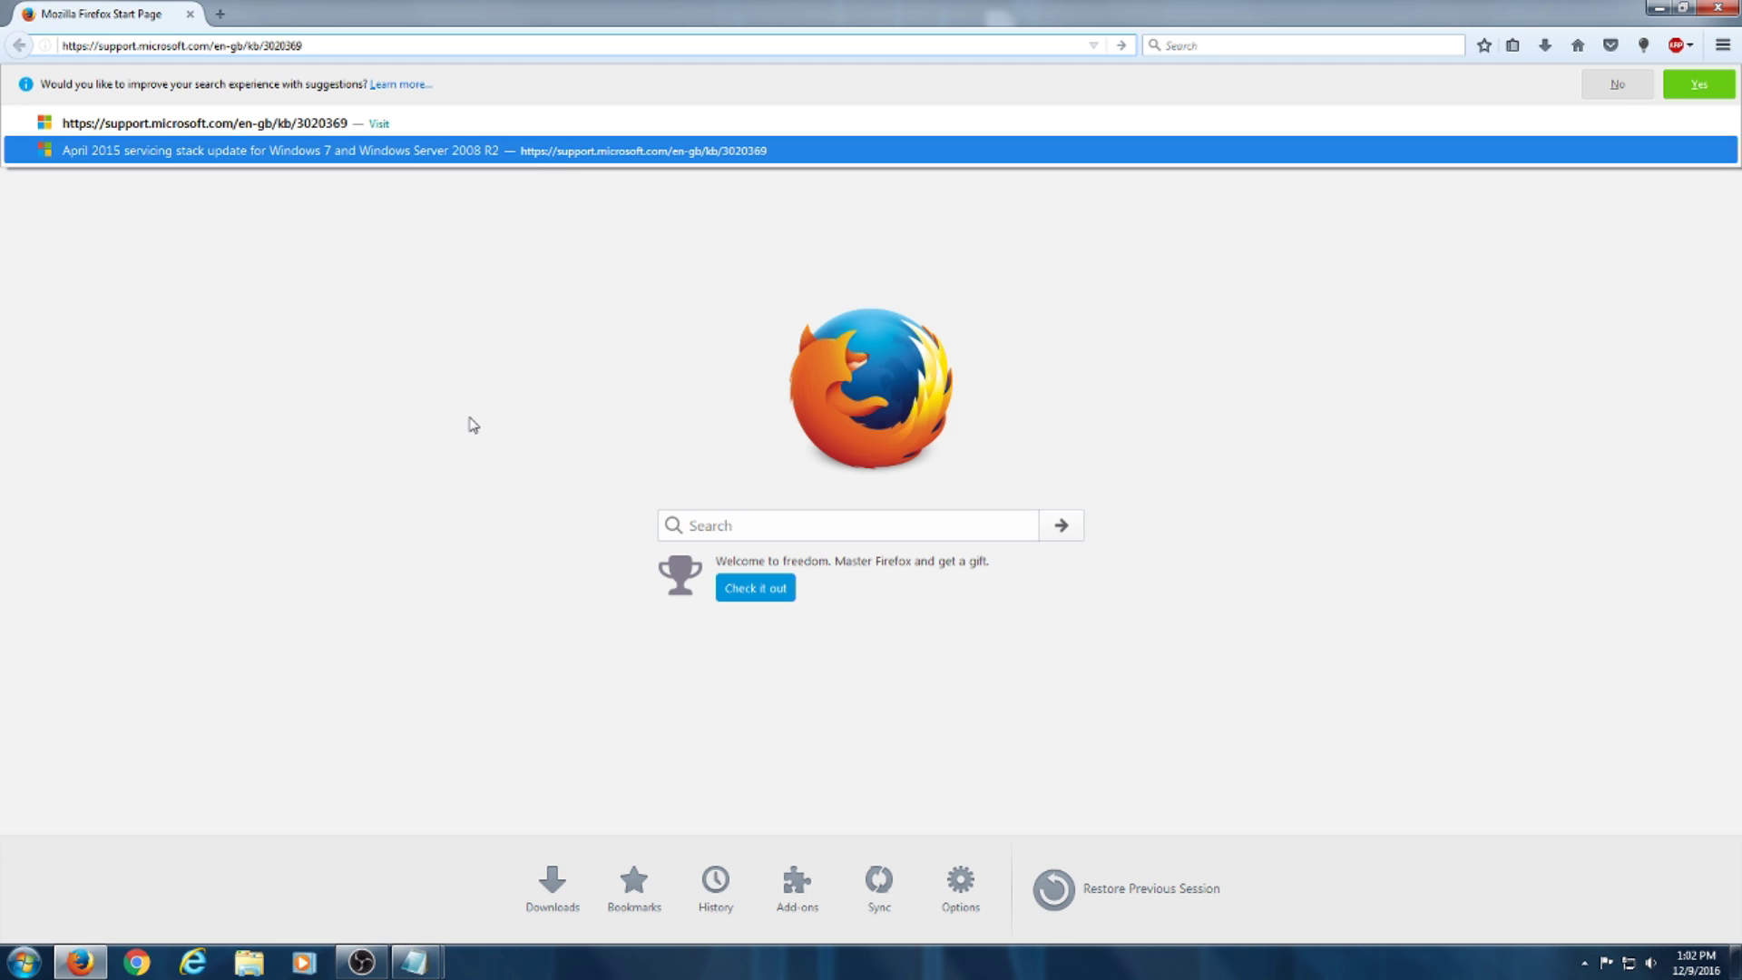
pyautogui.press('Return')
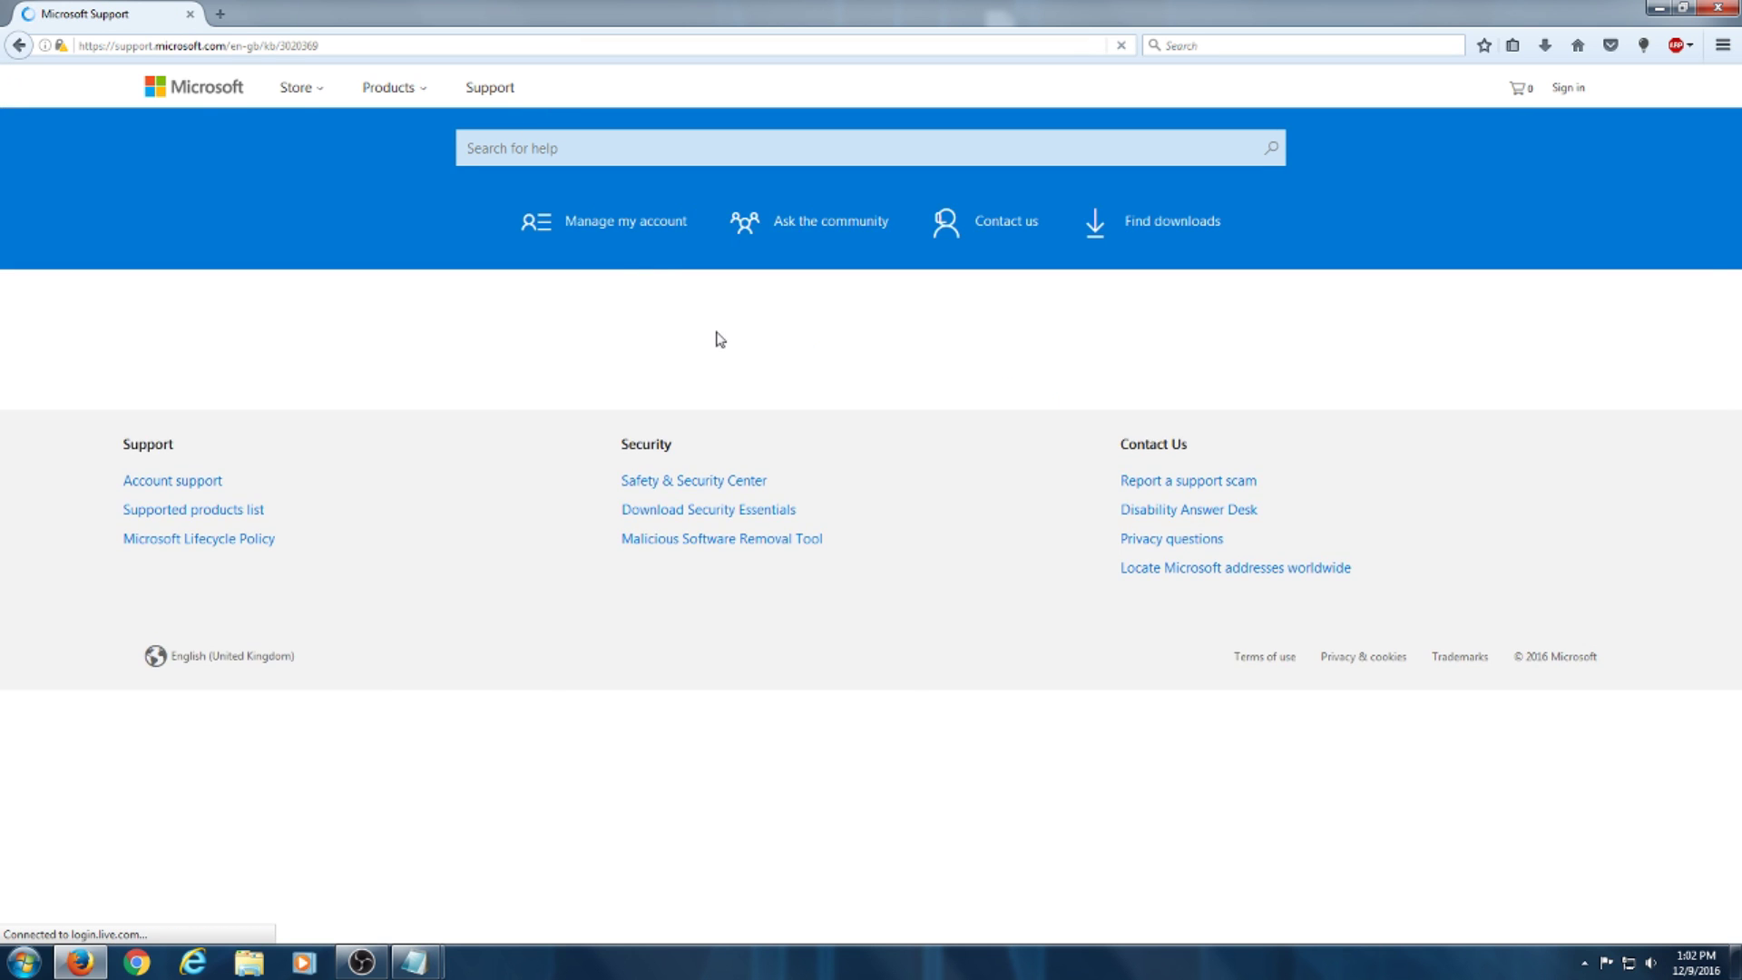
pyautogui.scroll(-3, 653, 384)
pyautogui.scroll(2, 508, 266)
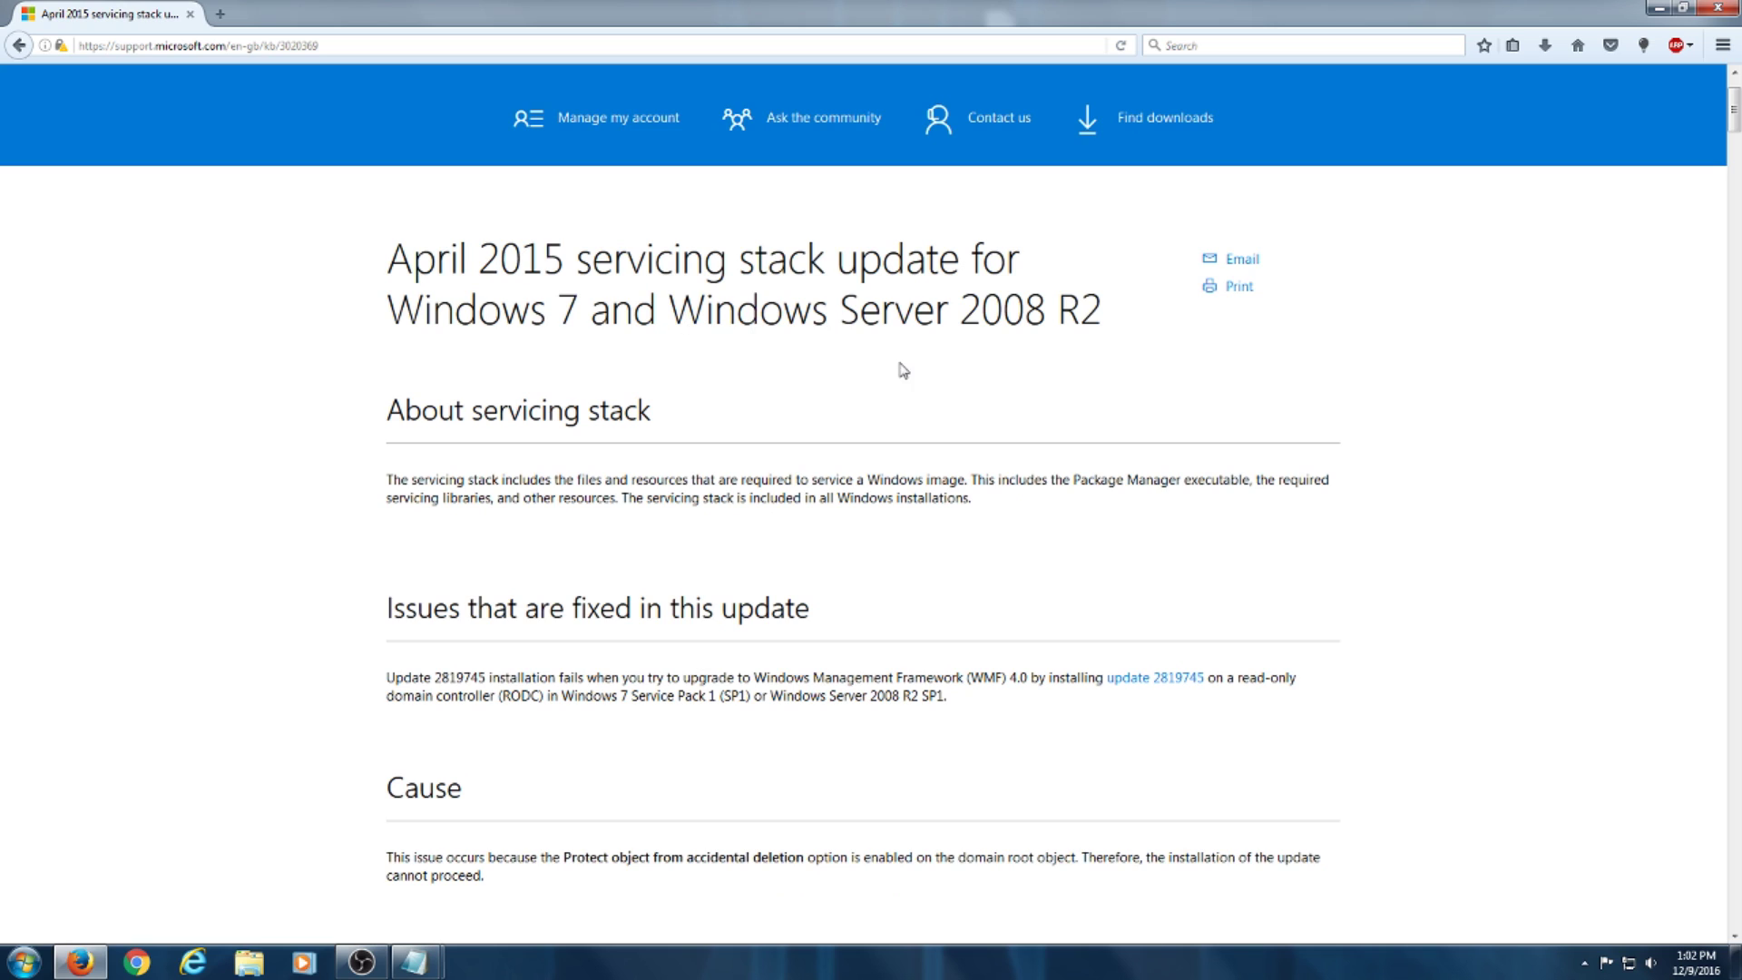
pyautogui.scroll(-1, 808, 288)
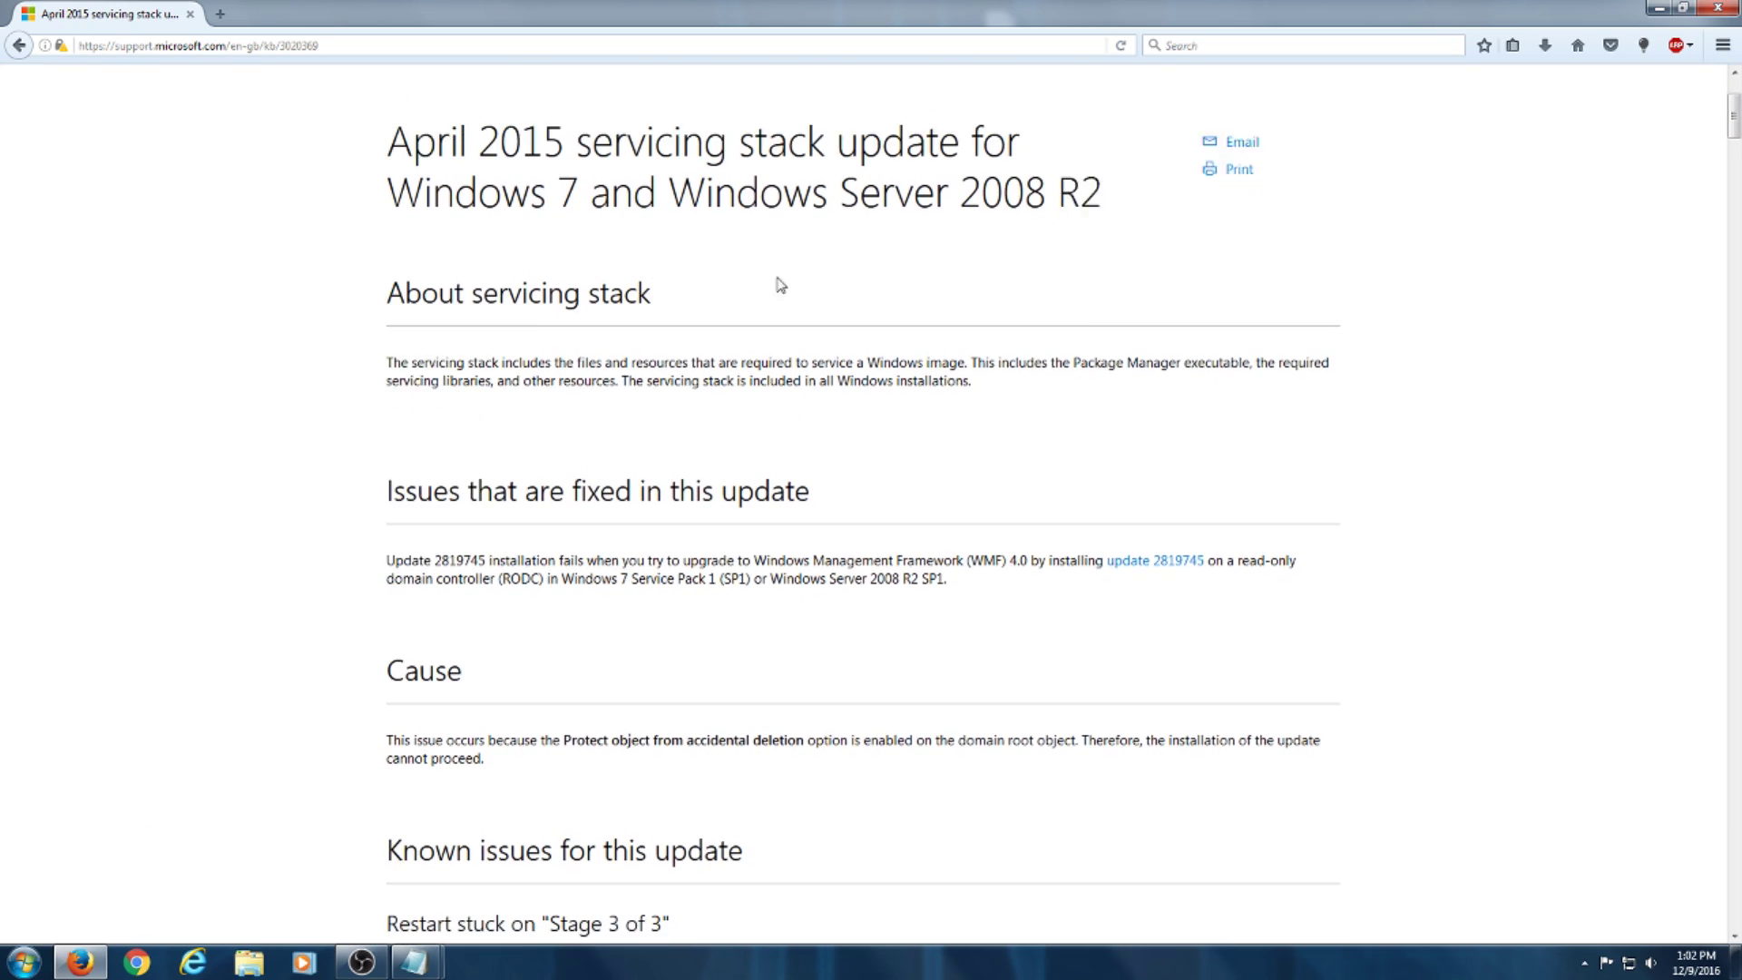
pyautogui.scroll(-6, 494, 334)
pyautogui.scroll(-8, 495, 334)
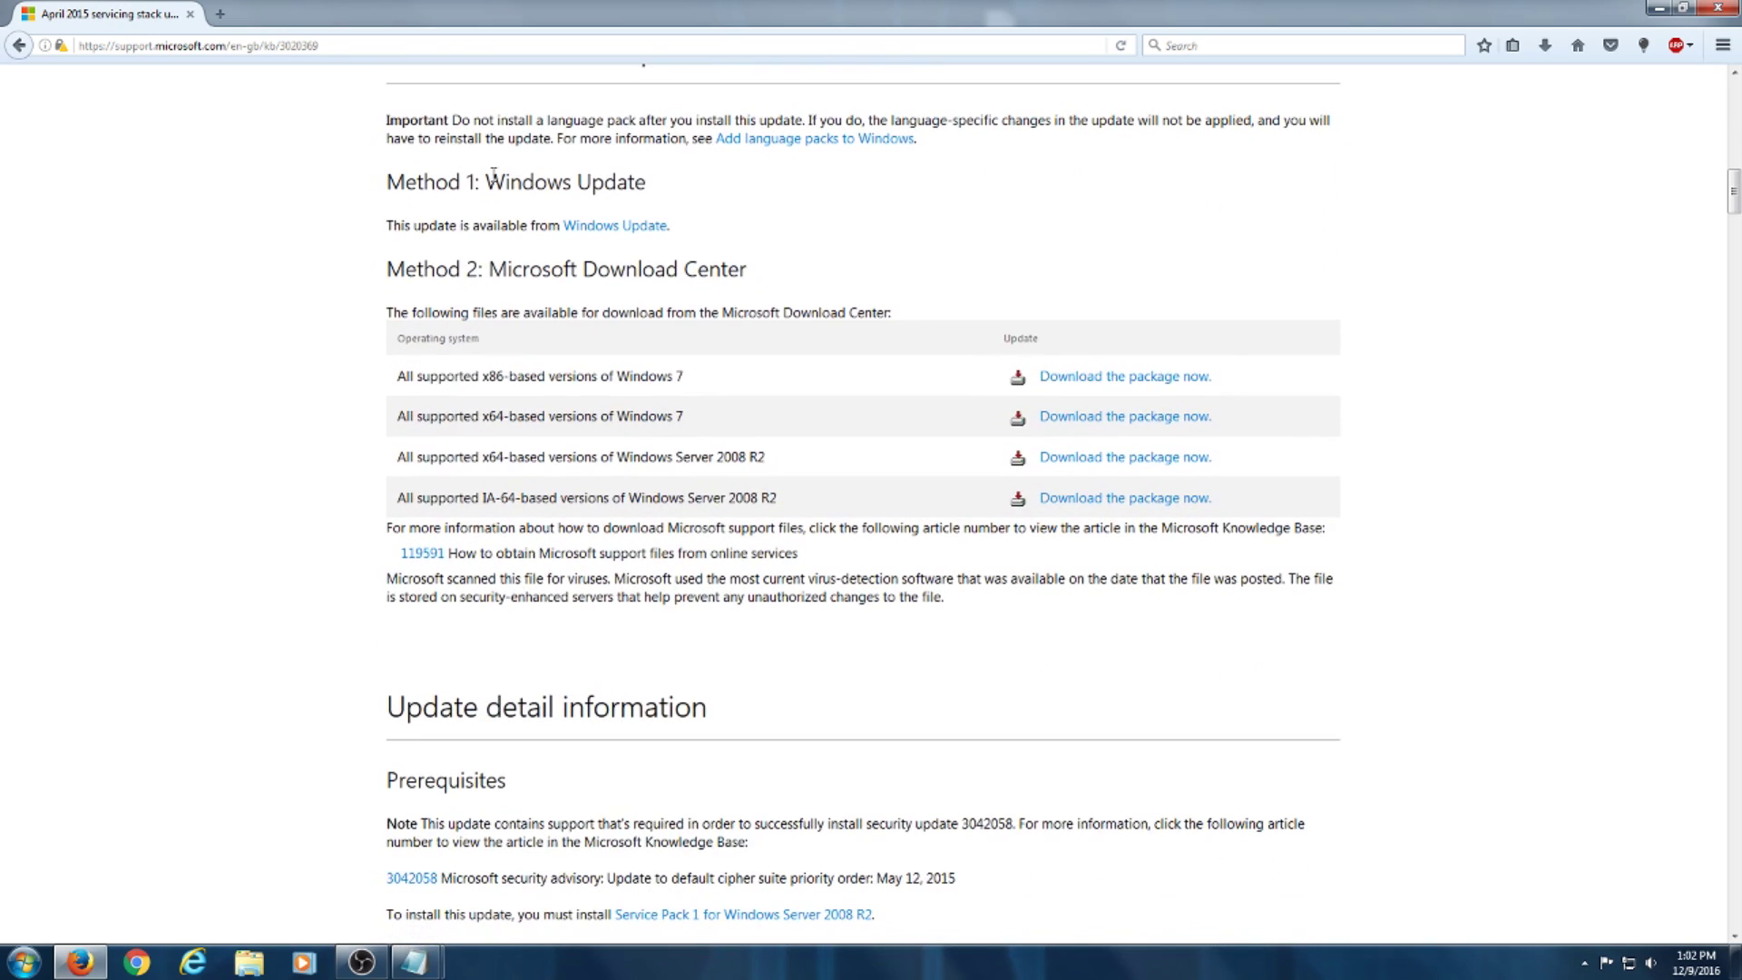
pyautogui.scroll(-1, 657, 261)
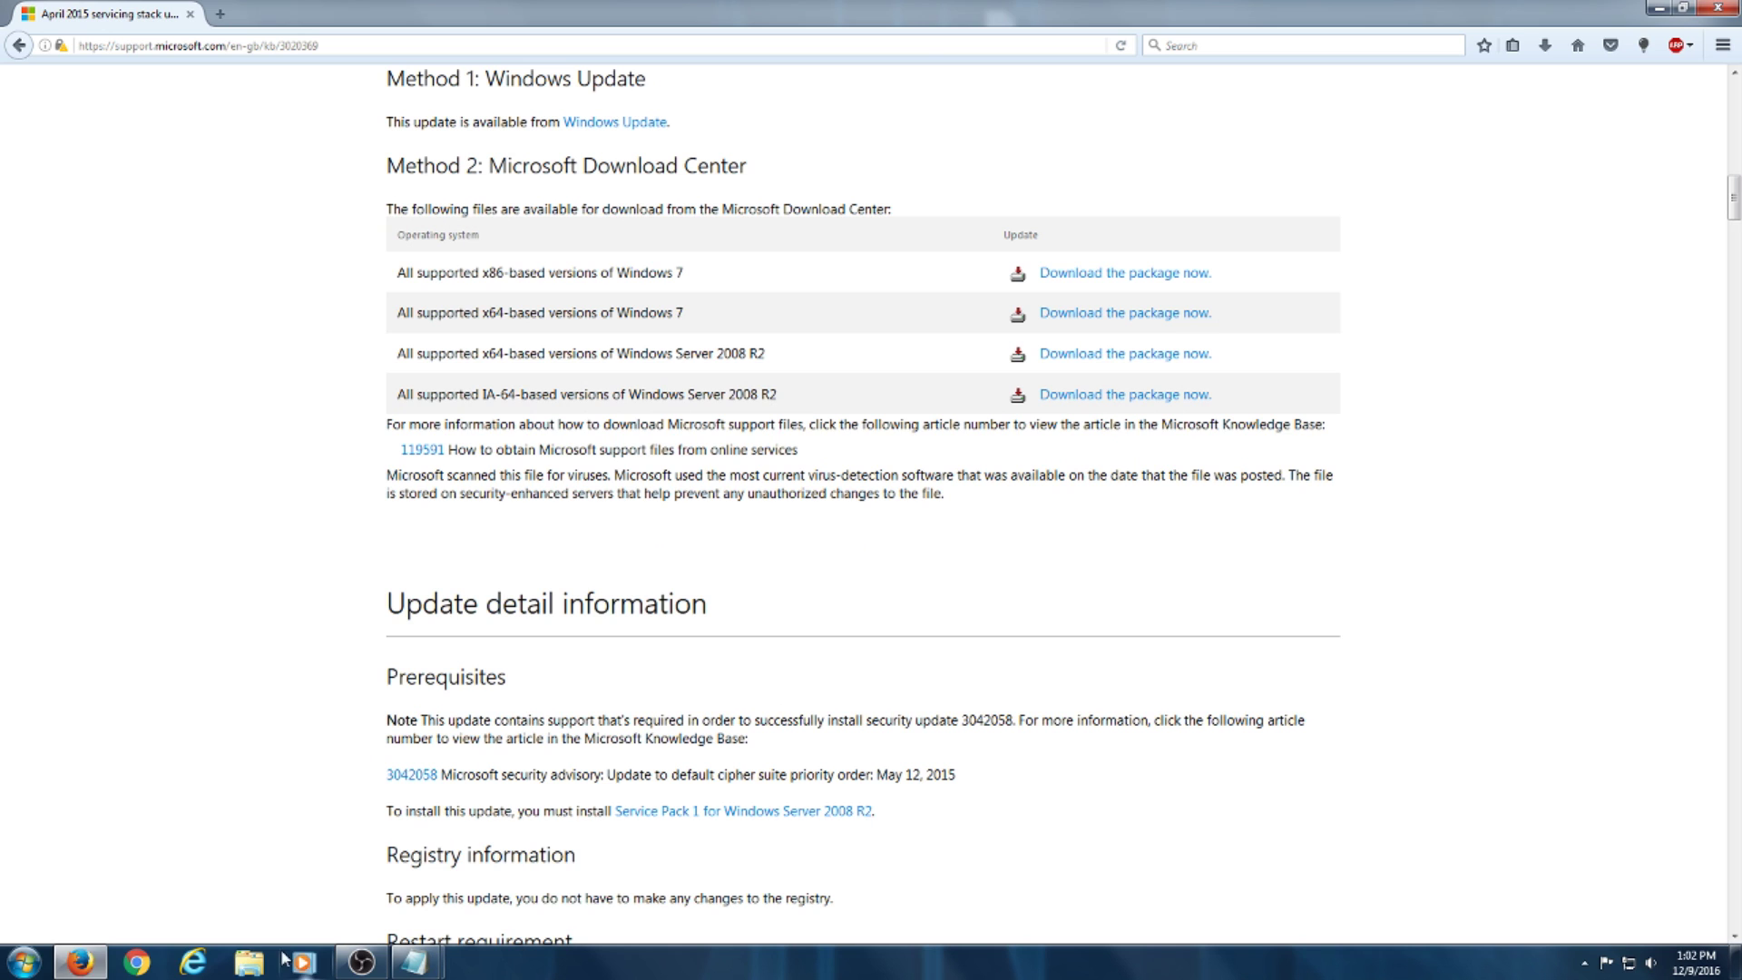
pyautogui.click(24, 961)
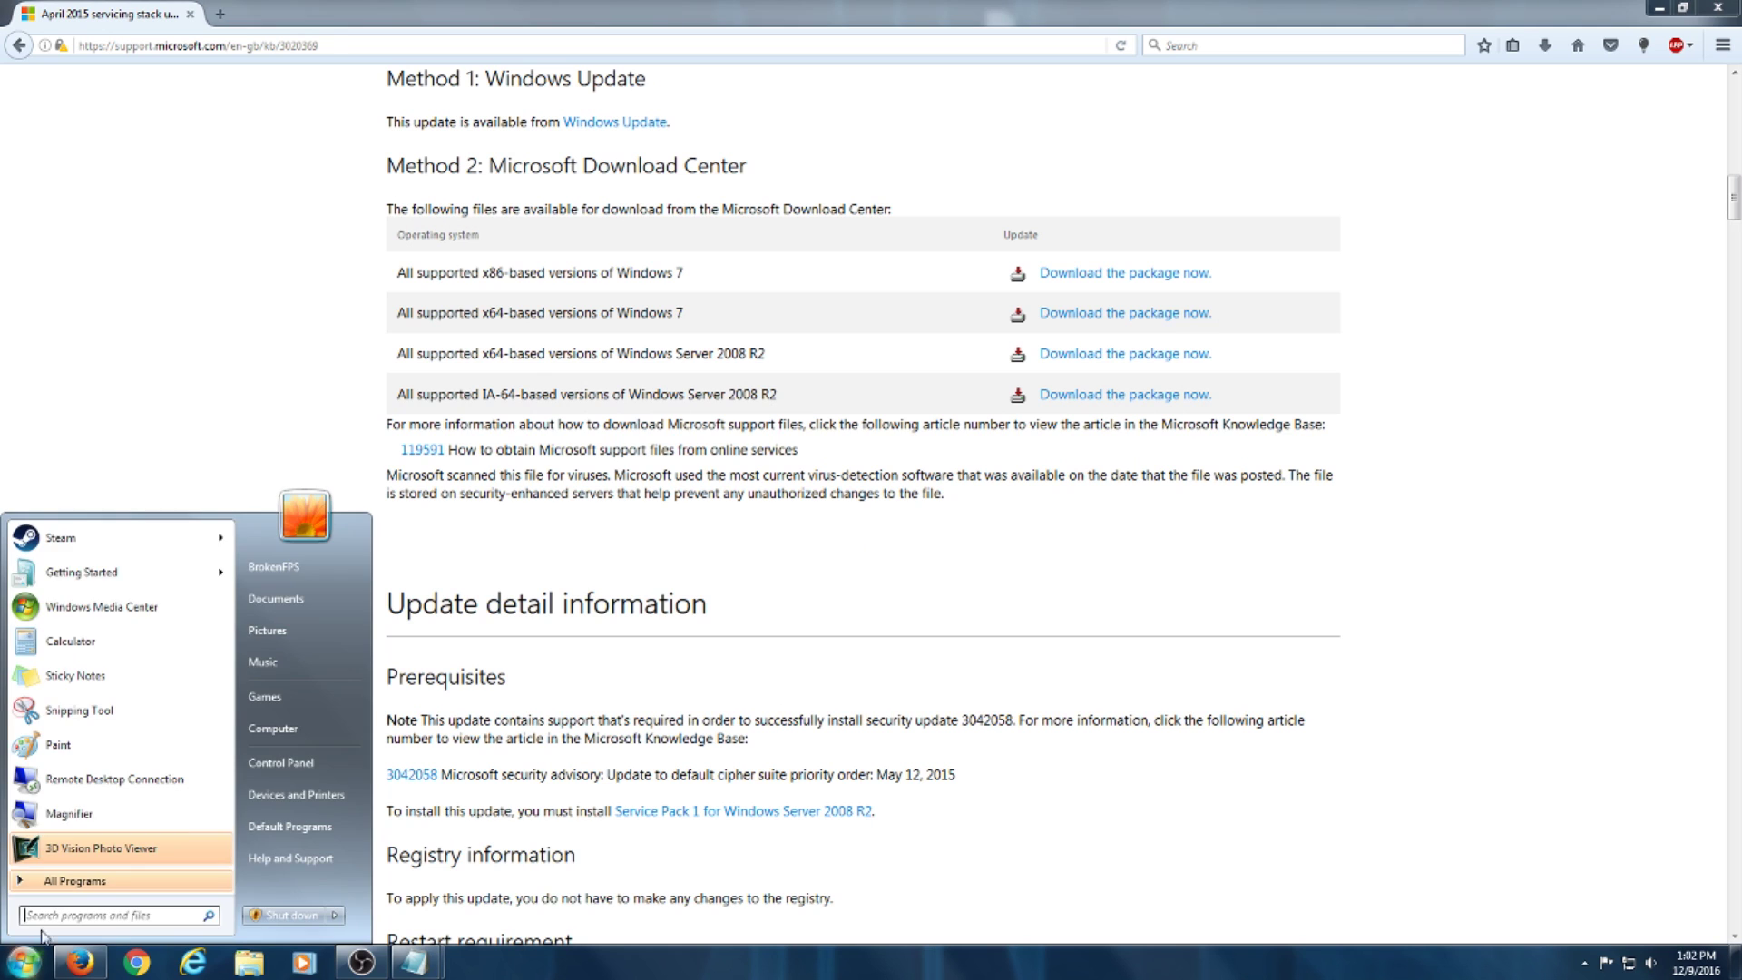
pyautogui.rightClick(276, 727)
pyautogui.click(332, 880)
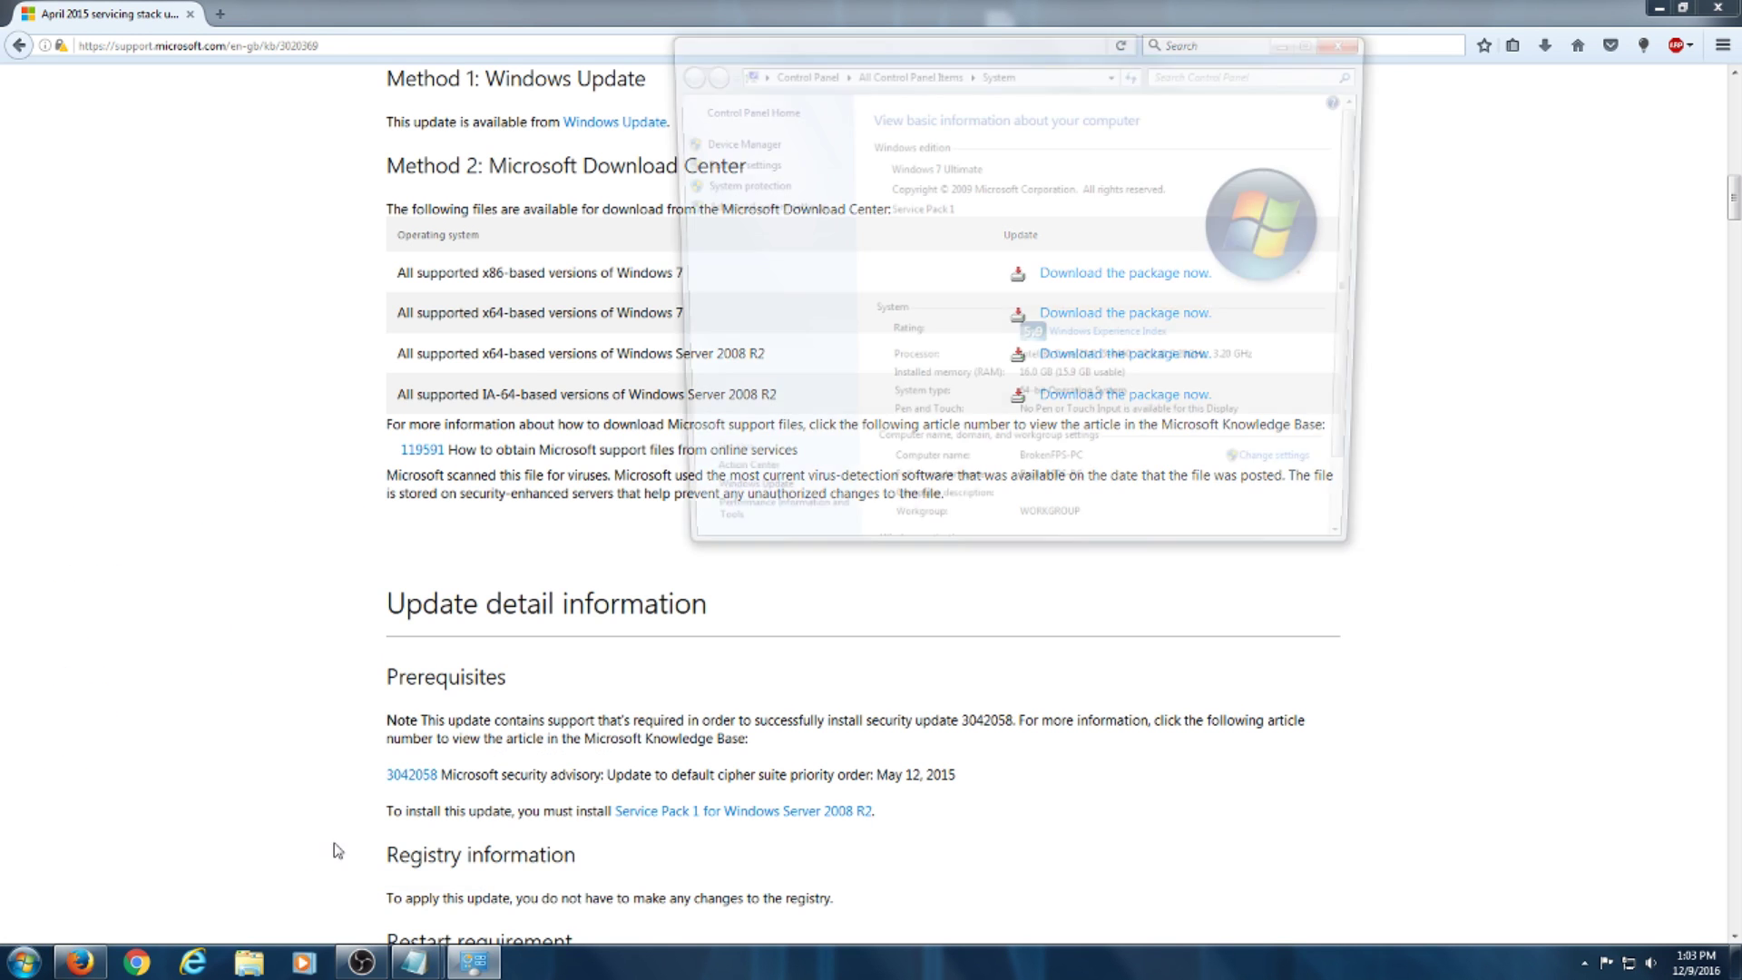
pyautogui.scroll(-3, 989, 374)
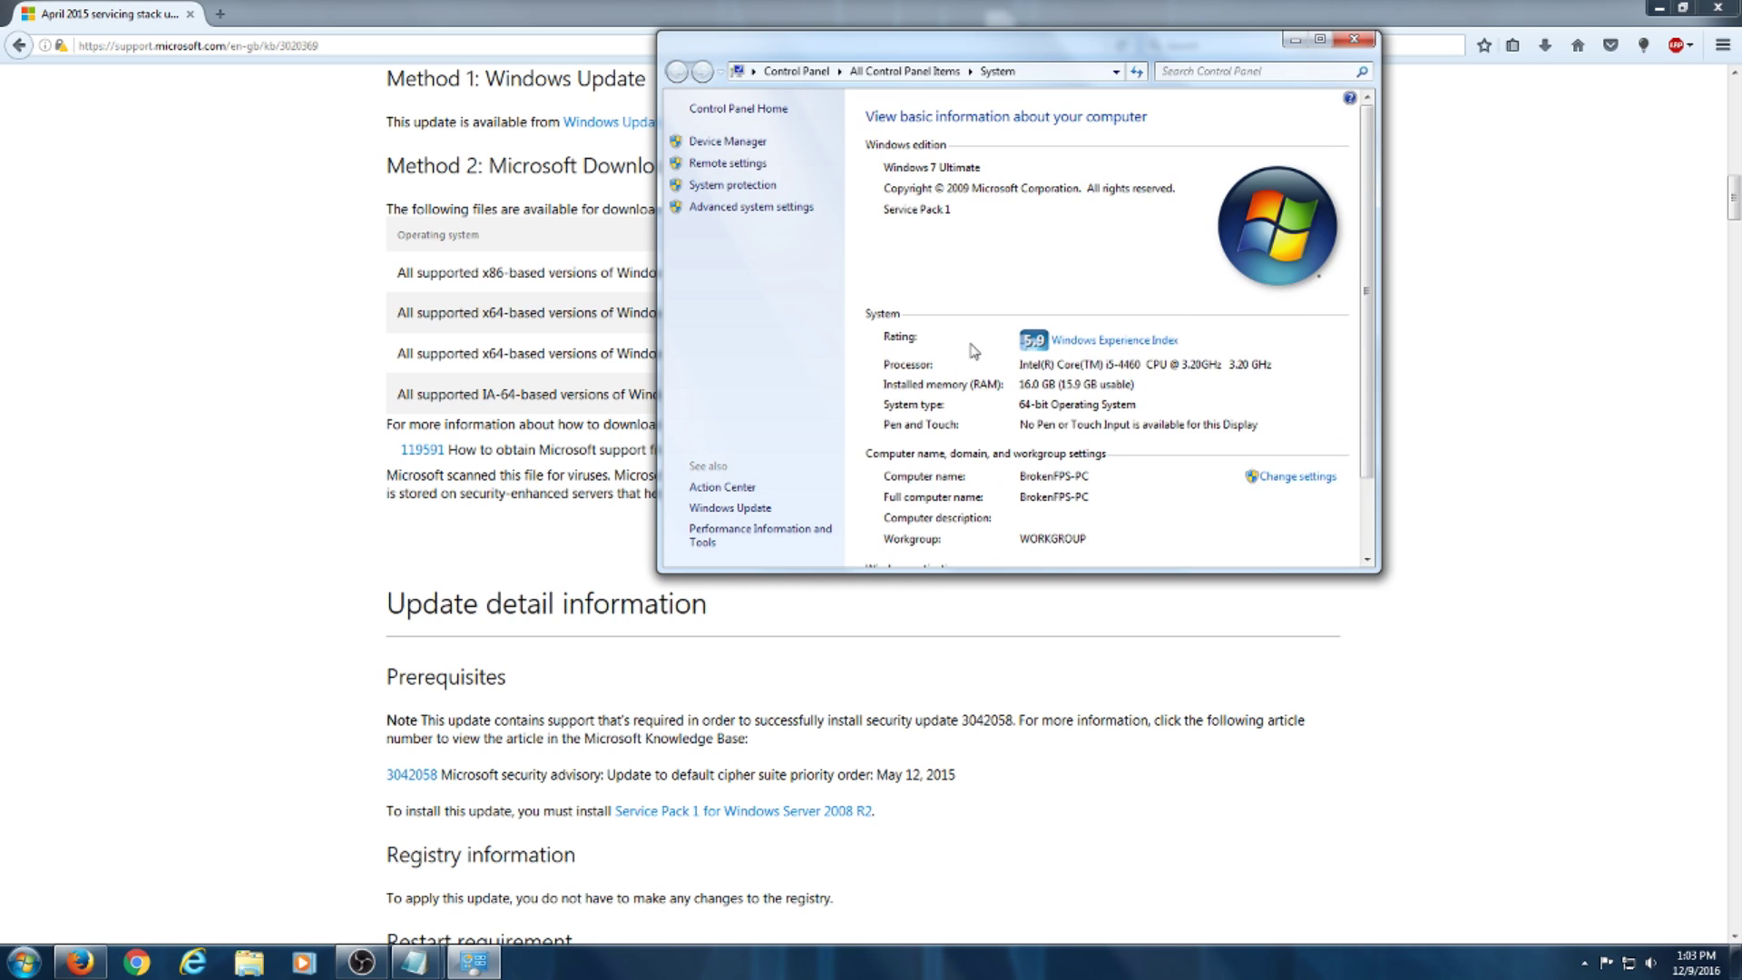
pyautogui.scroll(2, 962, 332)
pyautogui.scroll(-2, 1015, 241)
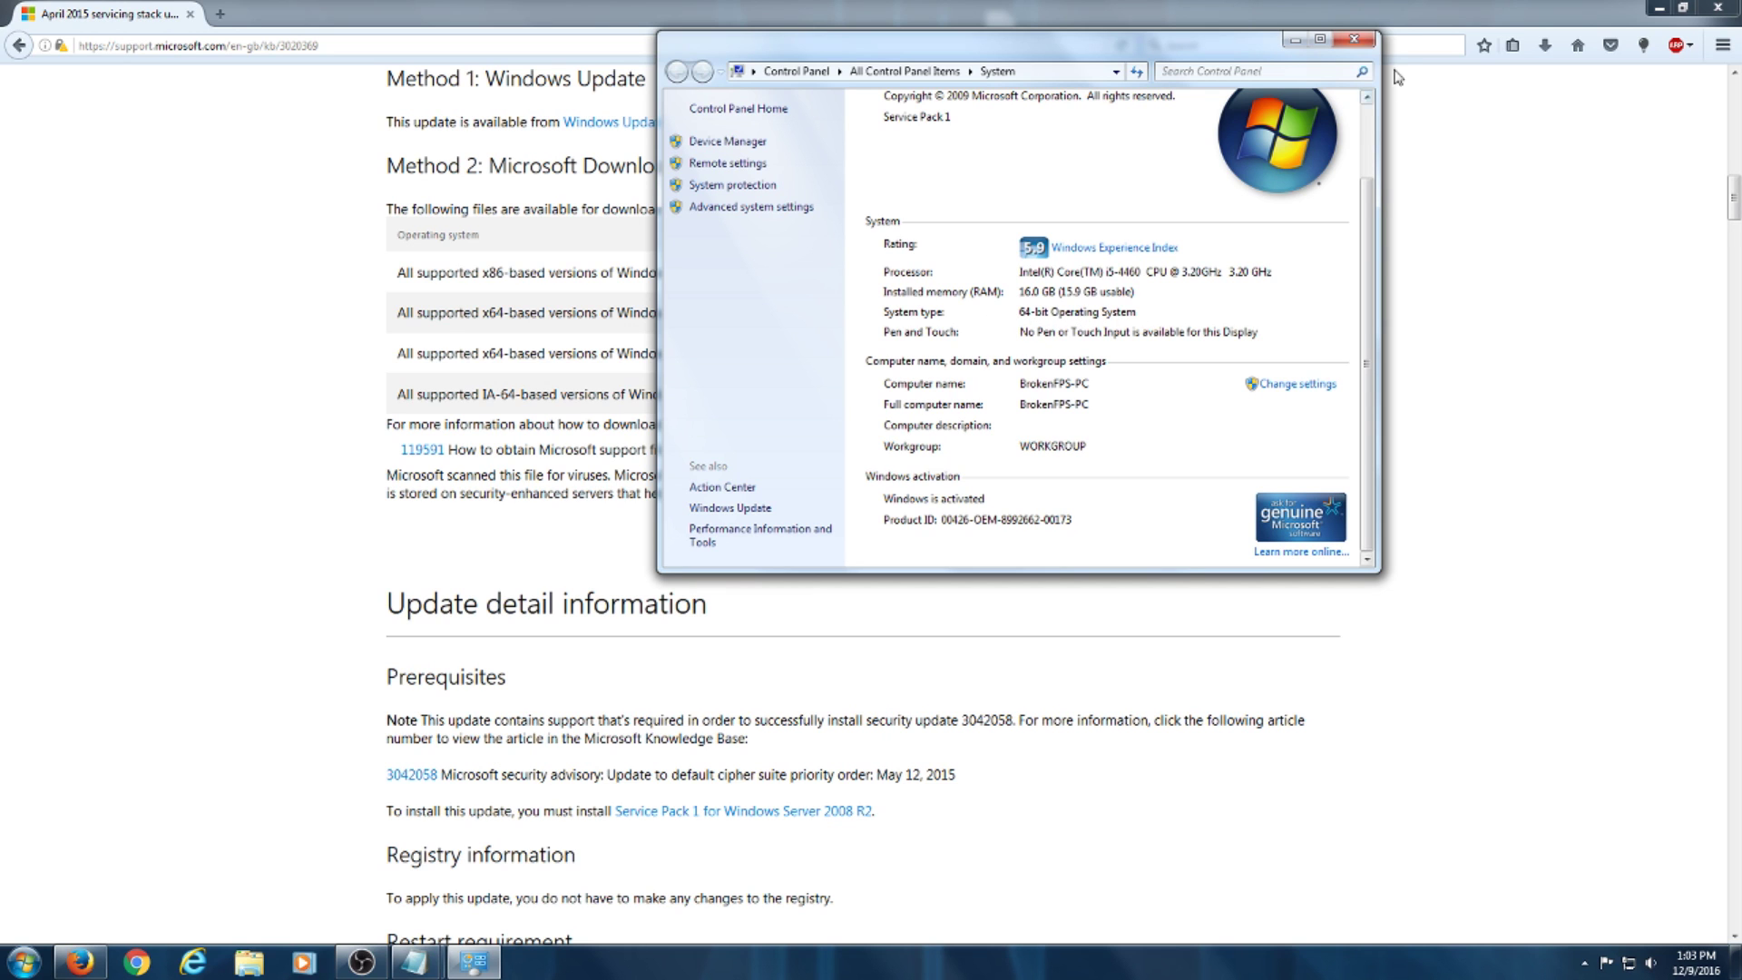
pyautogui.click(1369, 47)
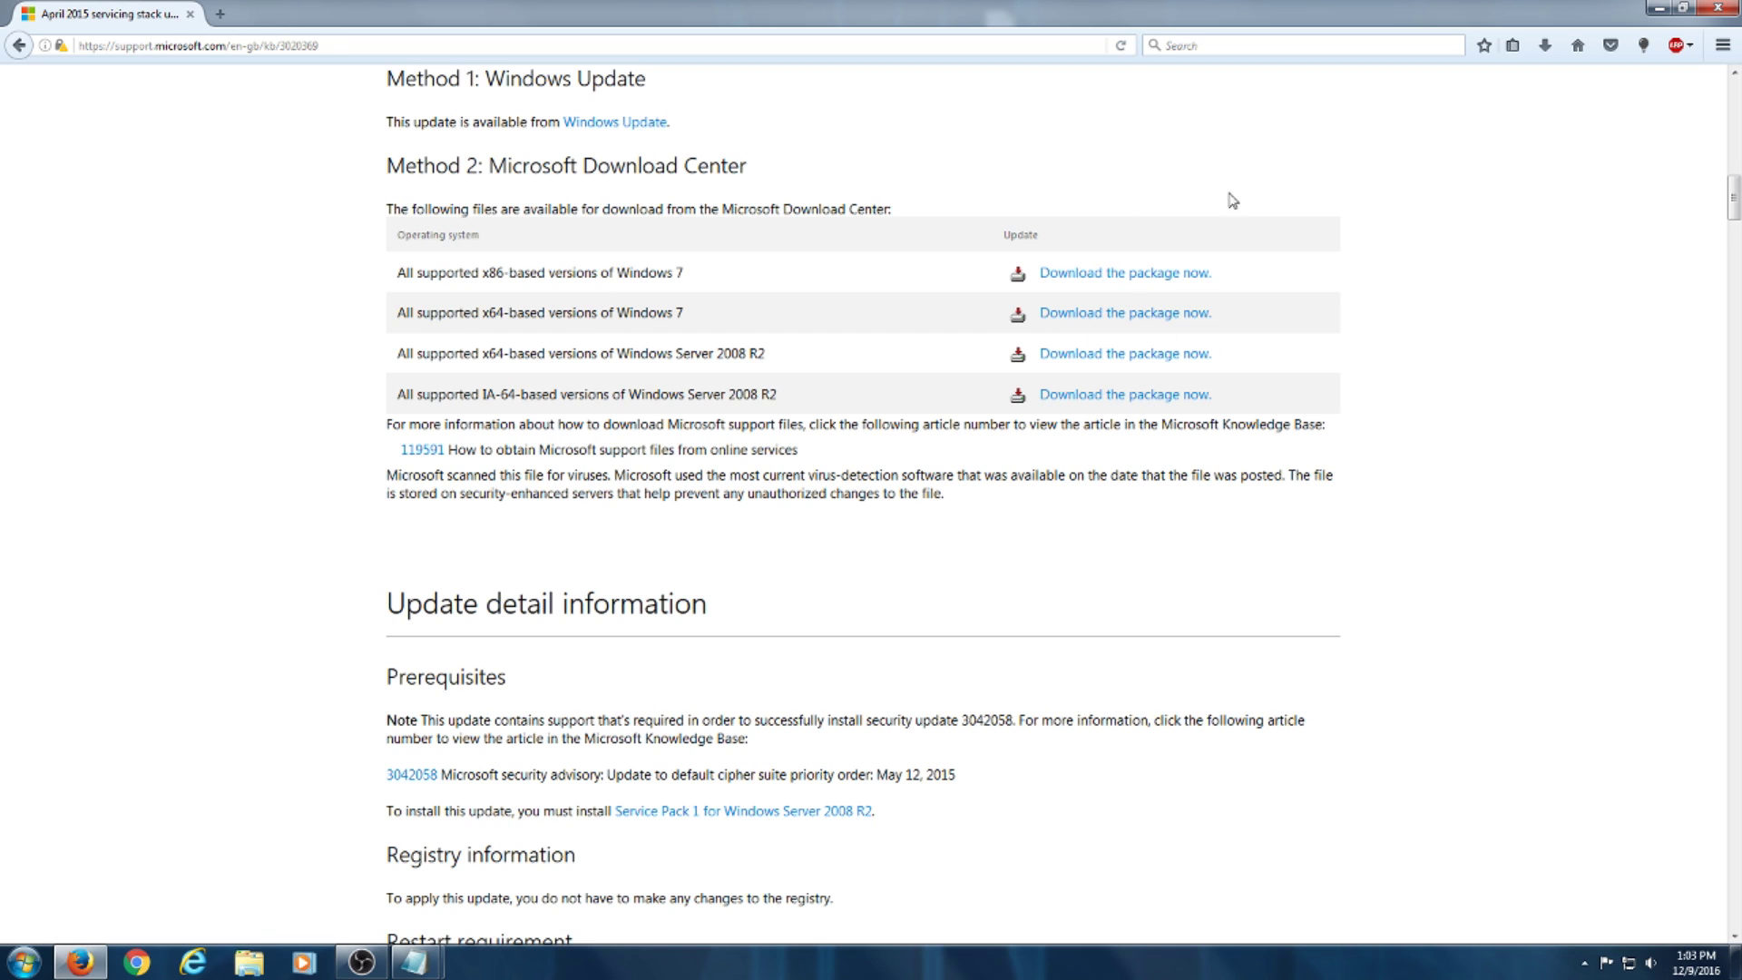
# - Copy the second link, for KB 3172605, from the desktop note and return to Firefox
pyautogui.click(1659, 9)
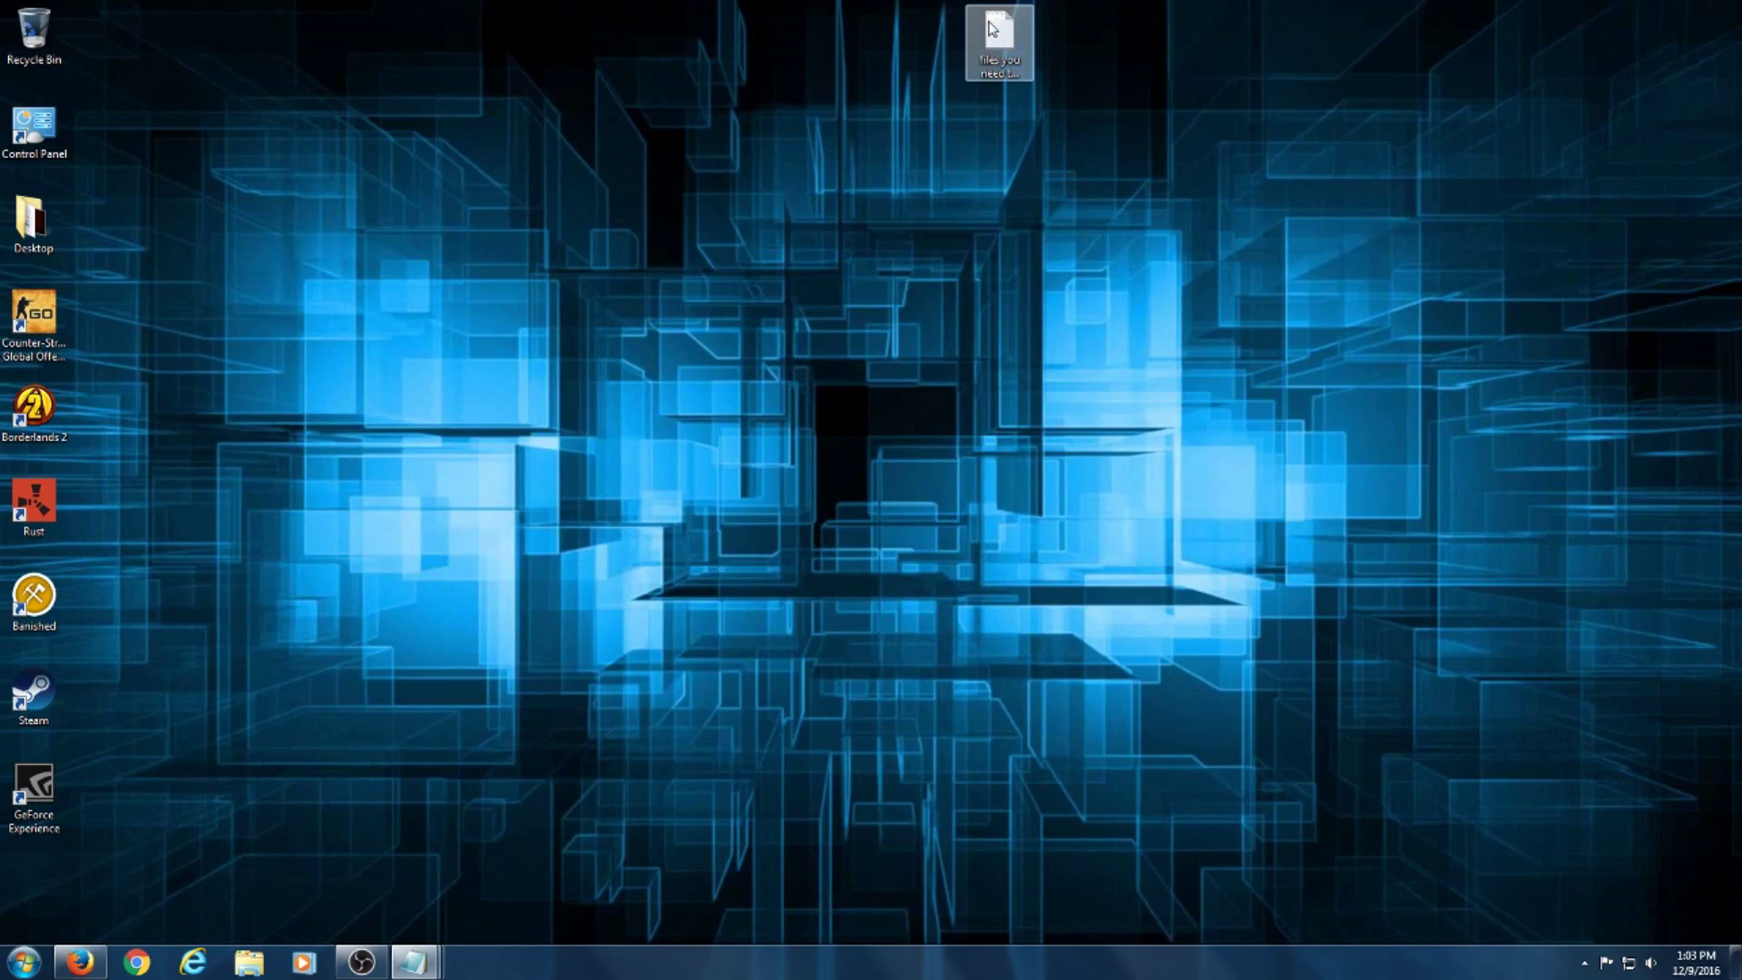
pyautogui.doubleClick(993, 29)
pyautogui.moveTo(490, 183); pyautogui.dragTo(151, 197)
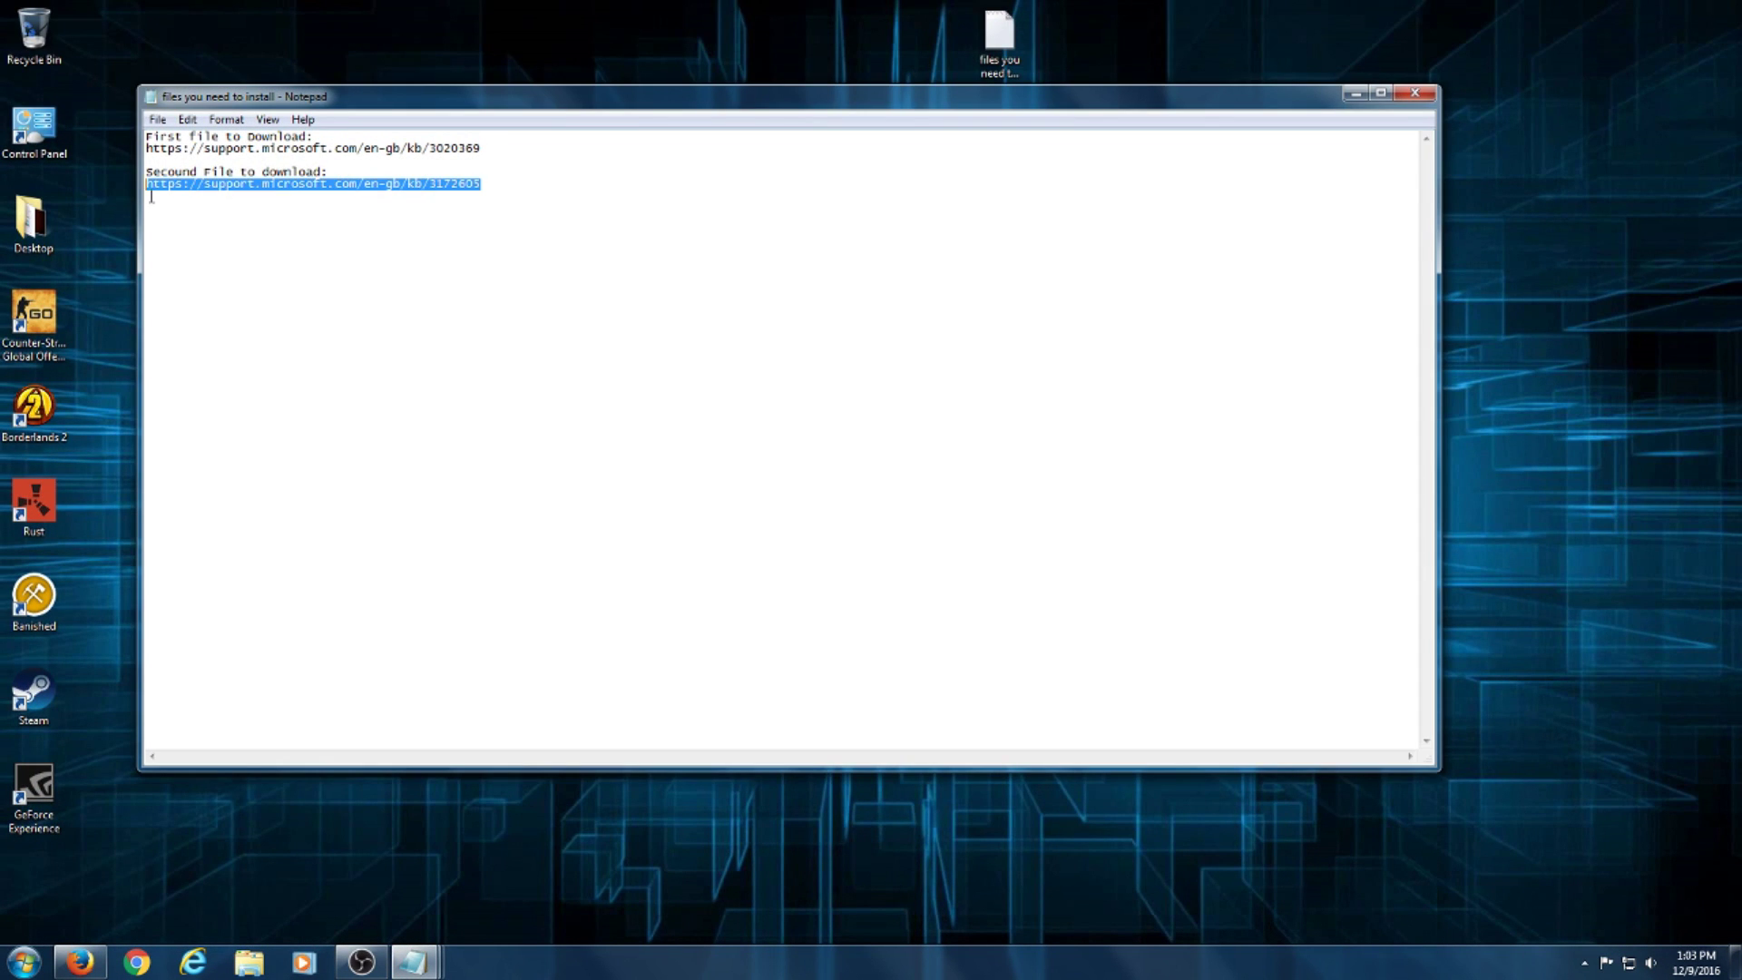
pyautogui.rightClick(373, 188)
pyautogui.click(427, 238)
pyautogui.click(911, 287)
pyautogui.click(1356, 93)
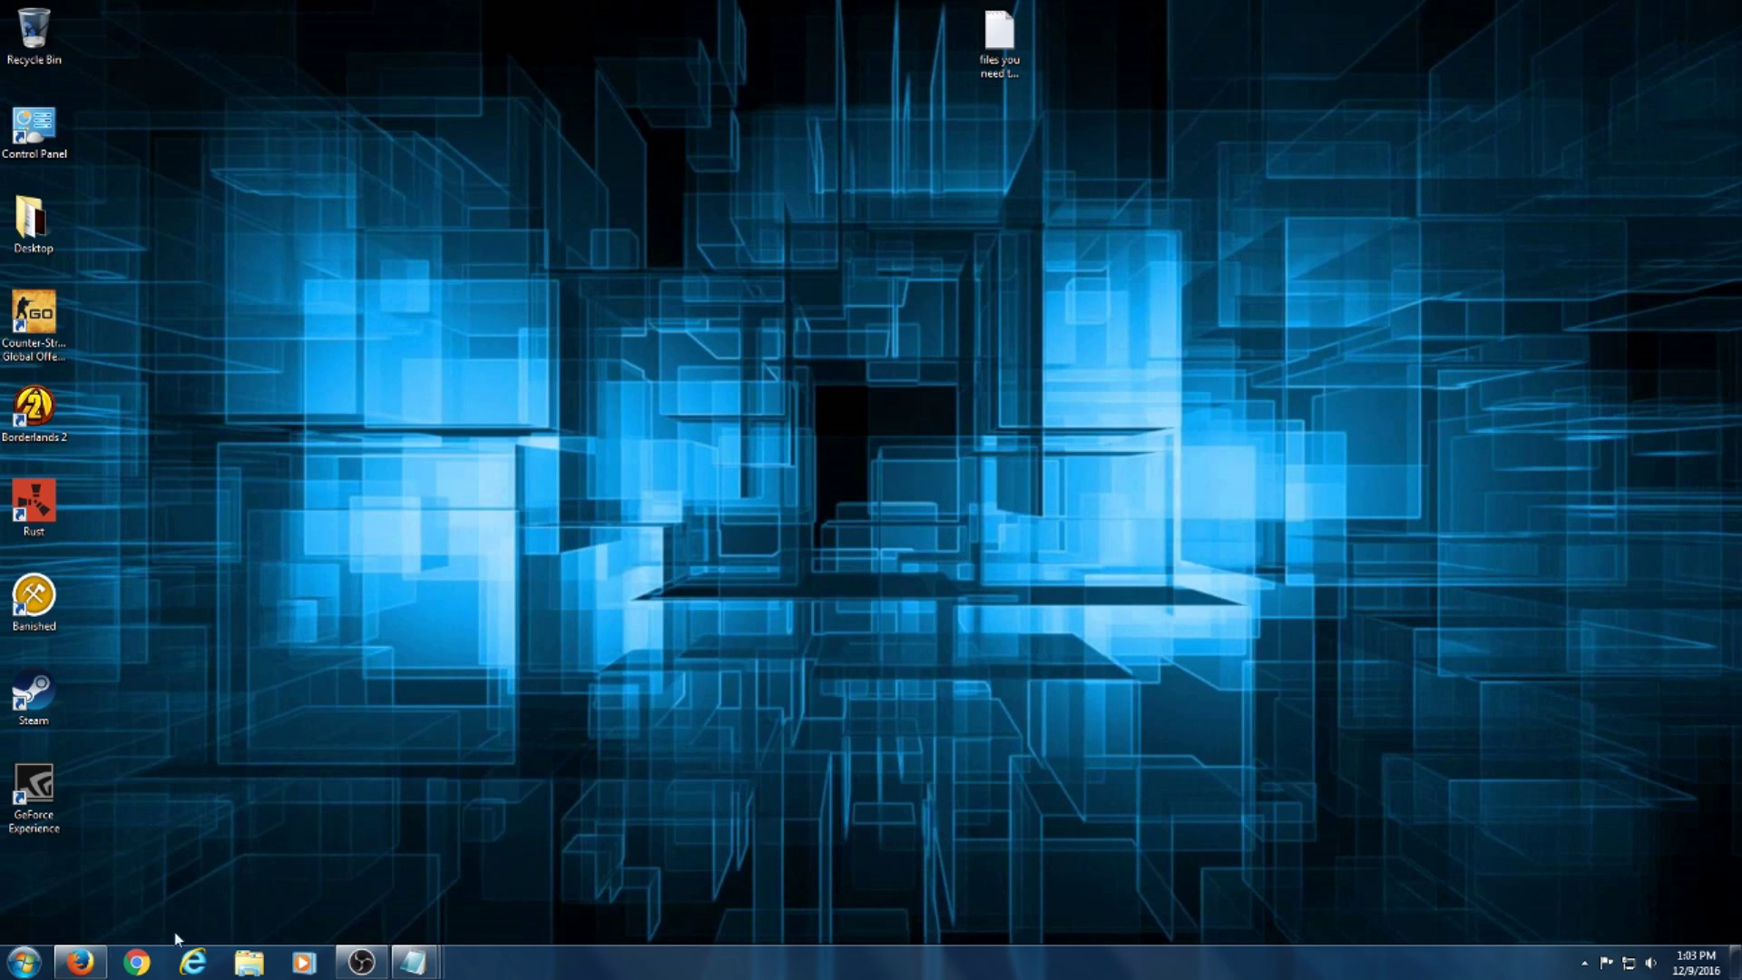
pyautogui.click(80, 961)
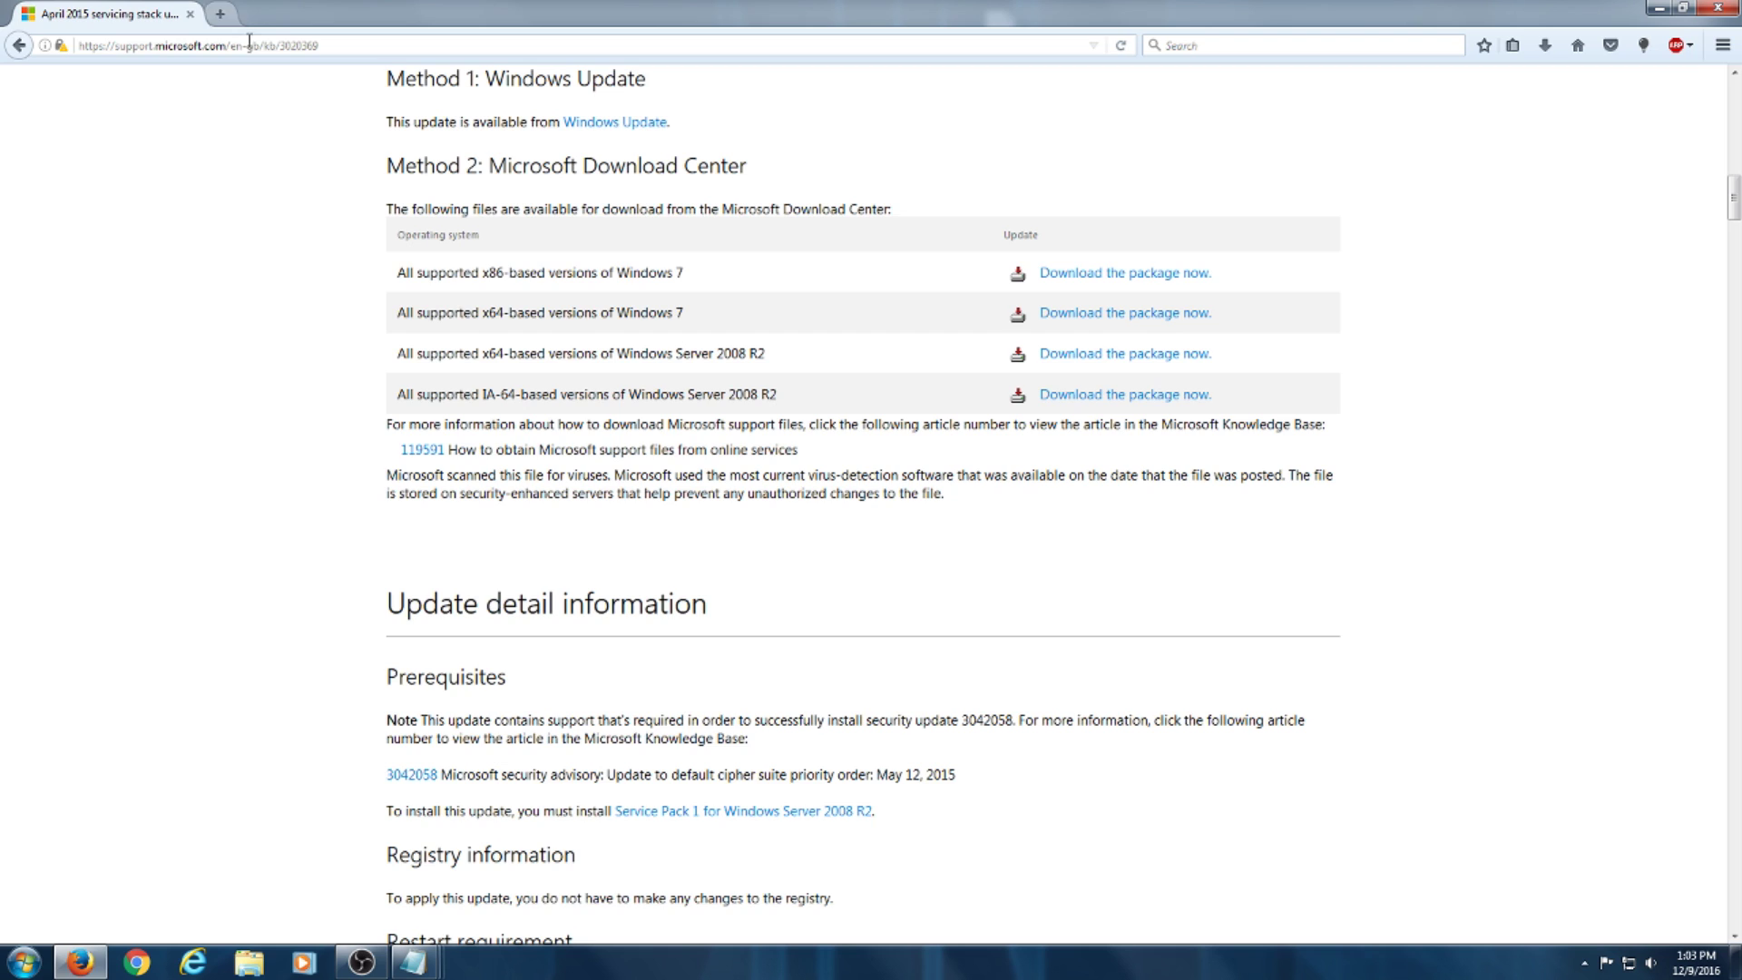
# - Replace the old tab with the pasted KB3172605 address and scroll to its Download Center table
pyautogui.click(219, 13)
pyautogui.click(188, 14)
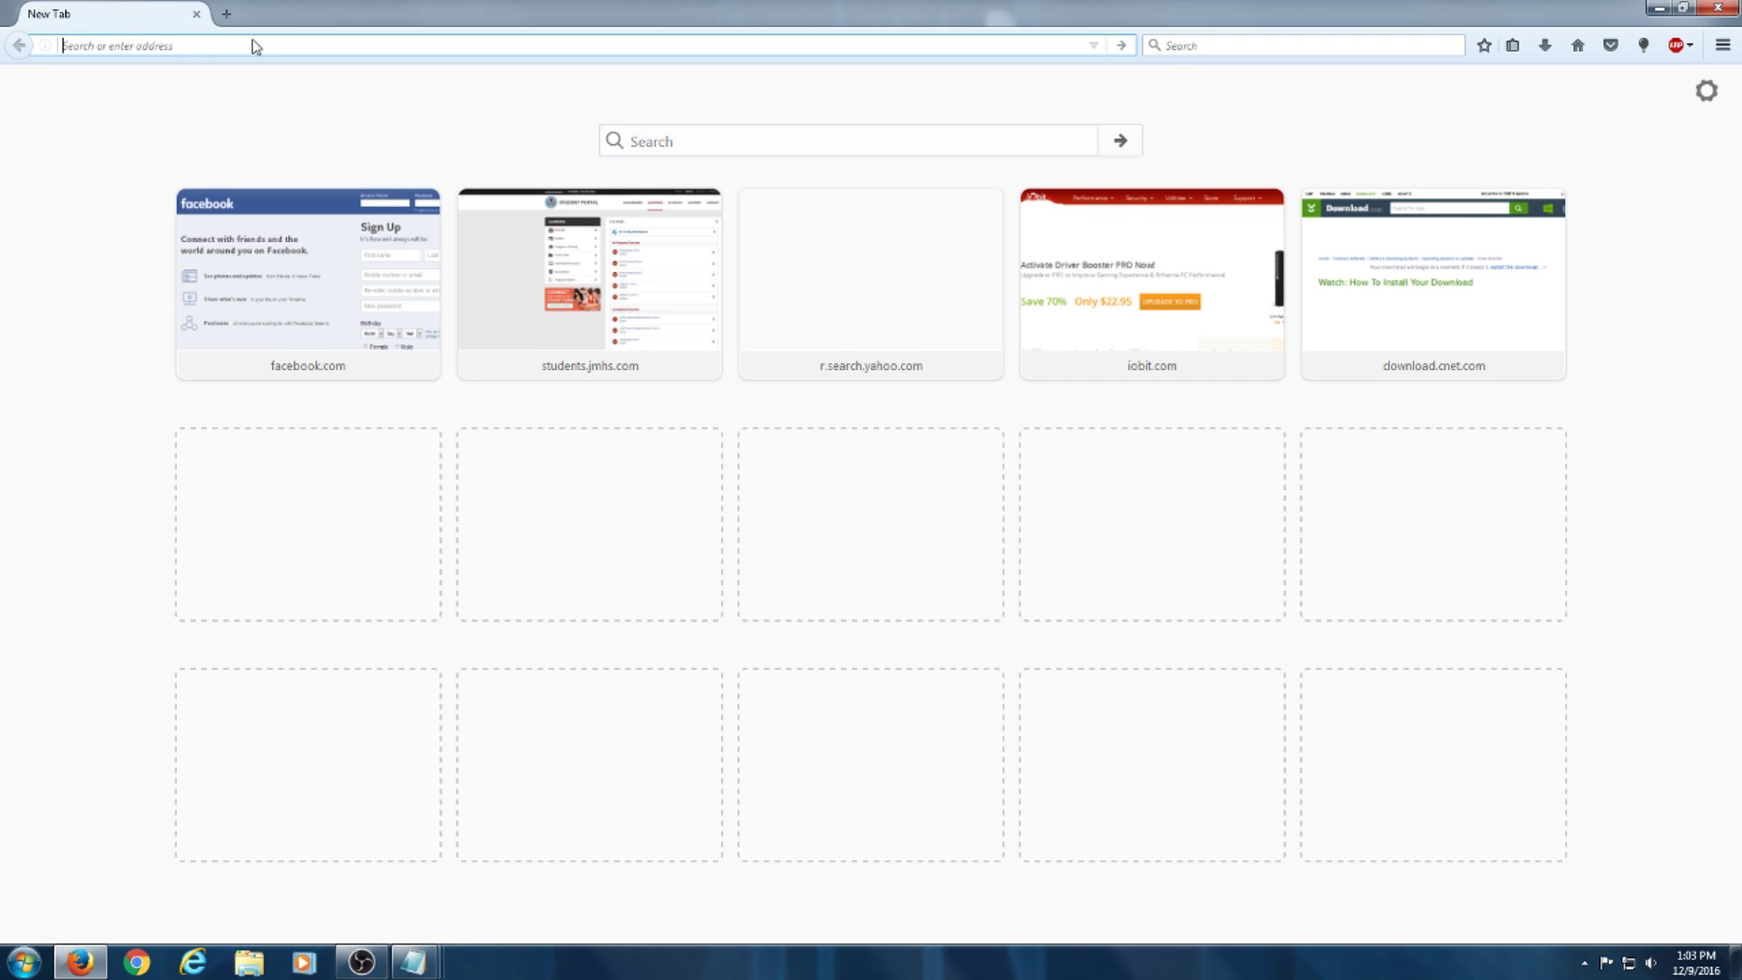
pyautogui.rightClick(254, 43)
pyautogui.click(297, 122)
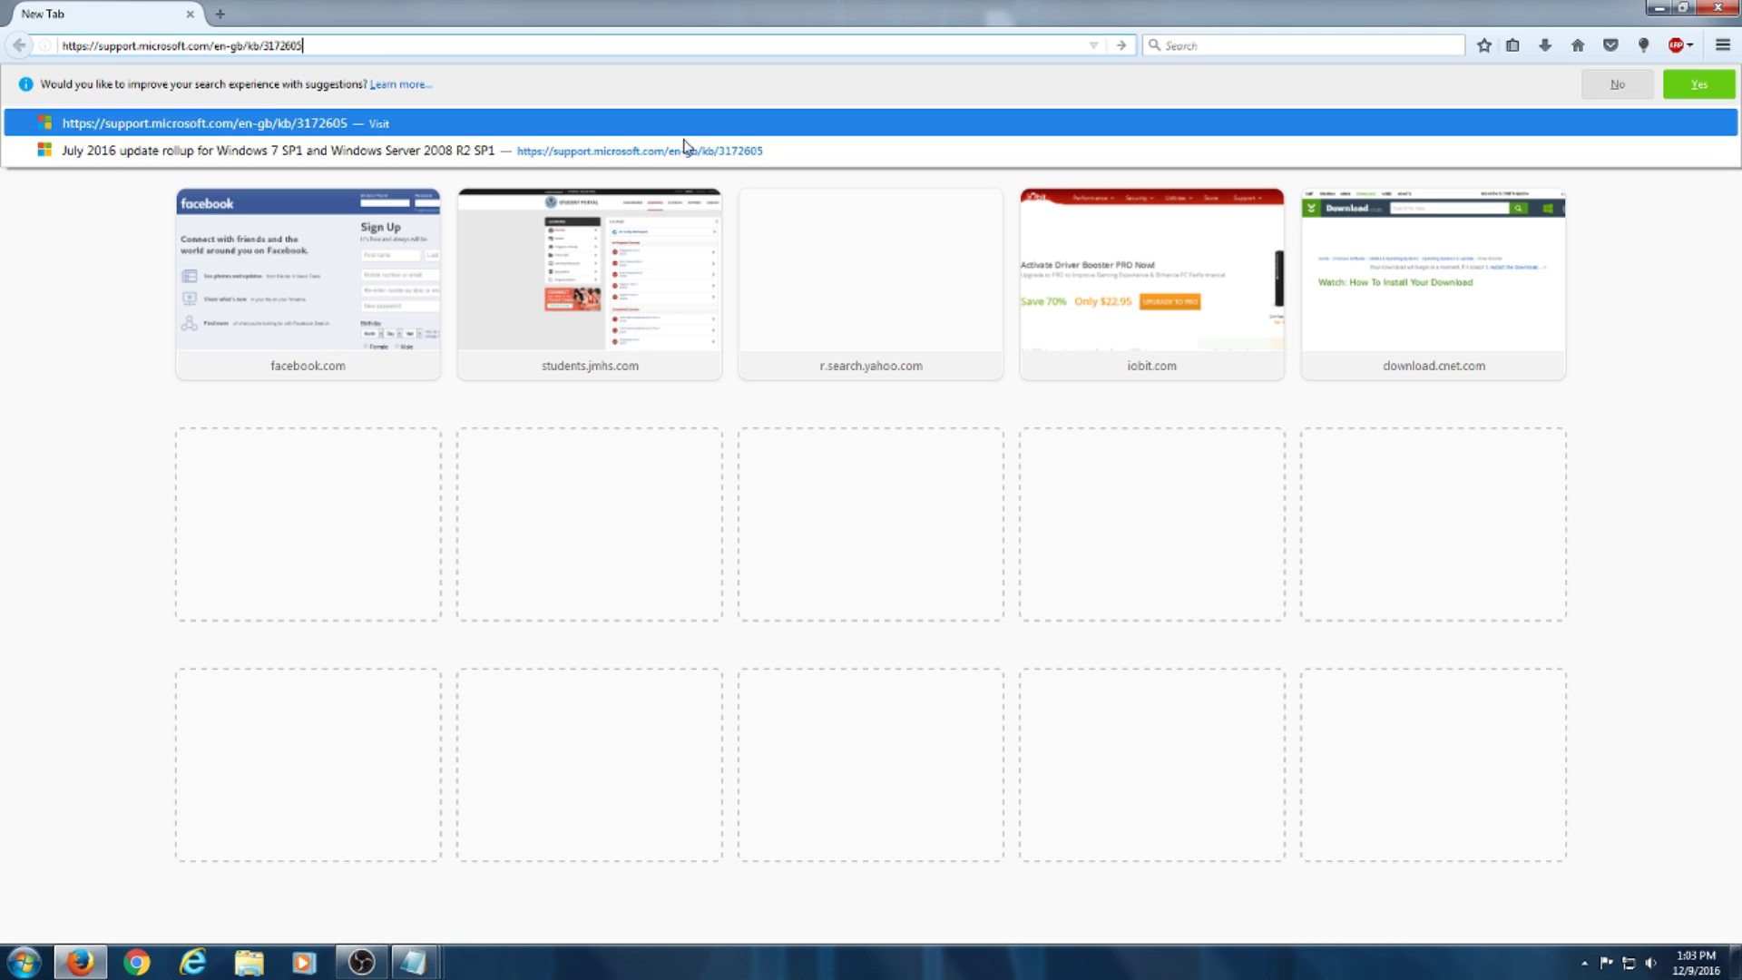
pyautogui.press('Return')
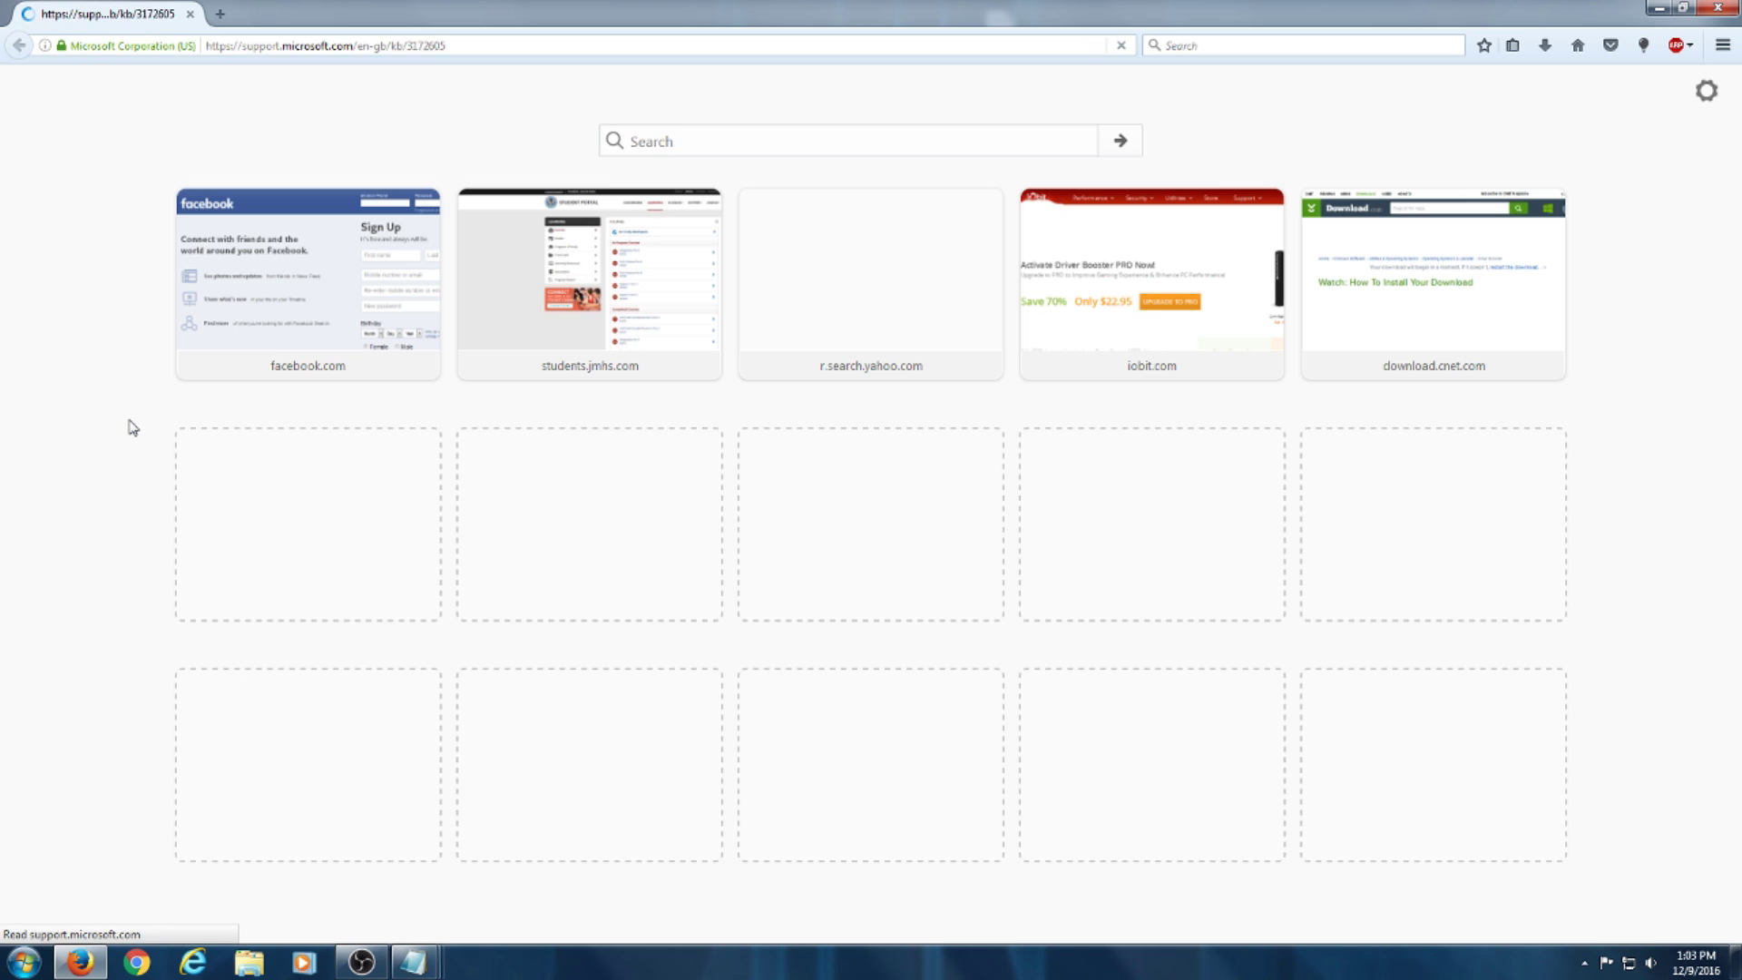
pyautogui.scroll(-2, 466, 179)
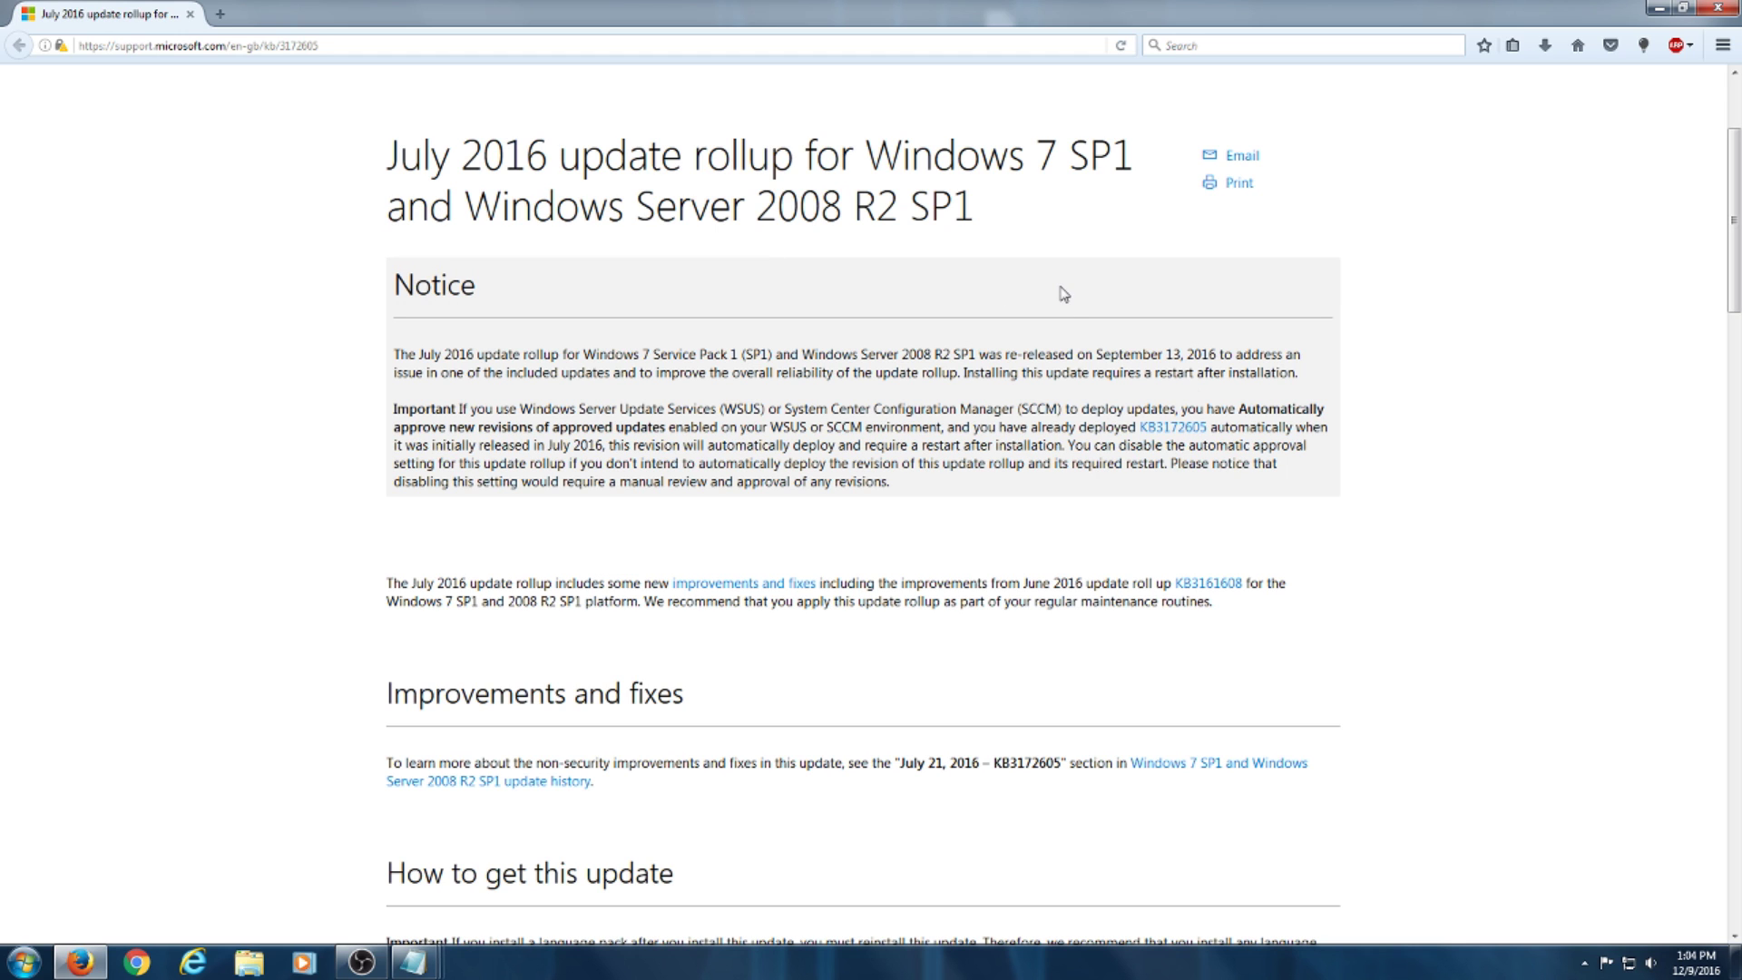
pyautogui.scroll(-15, 1075, 301)
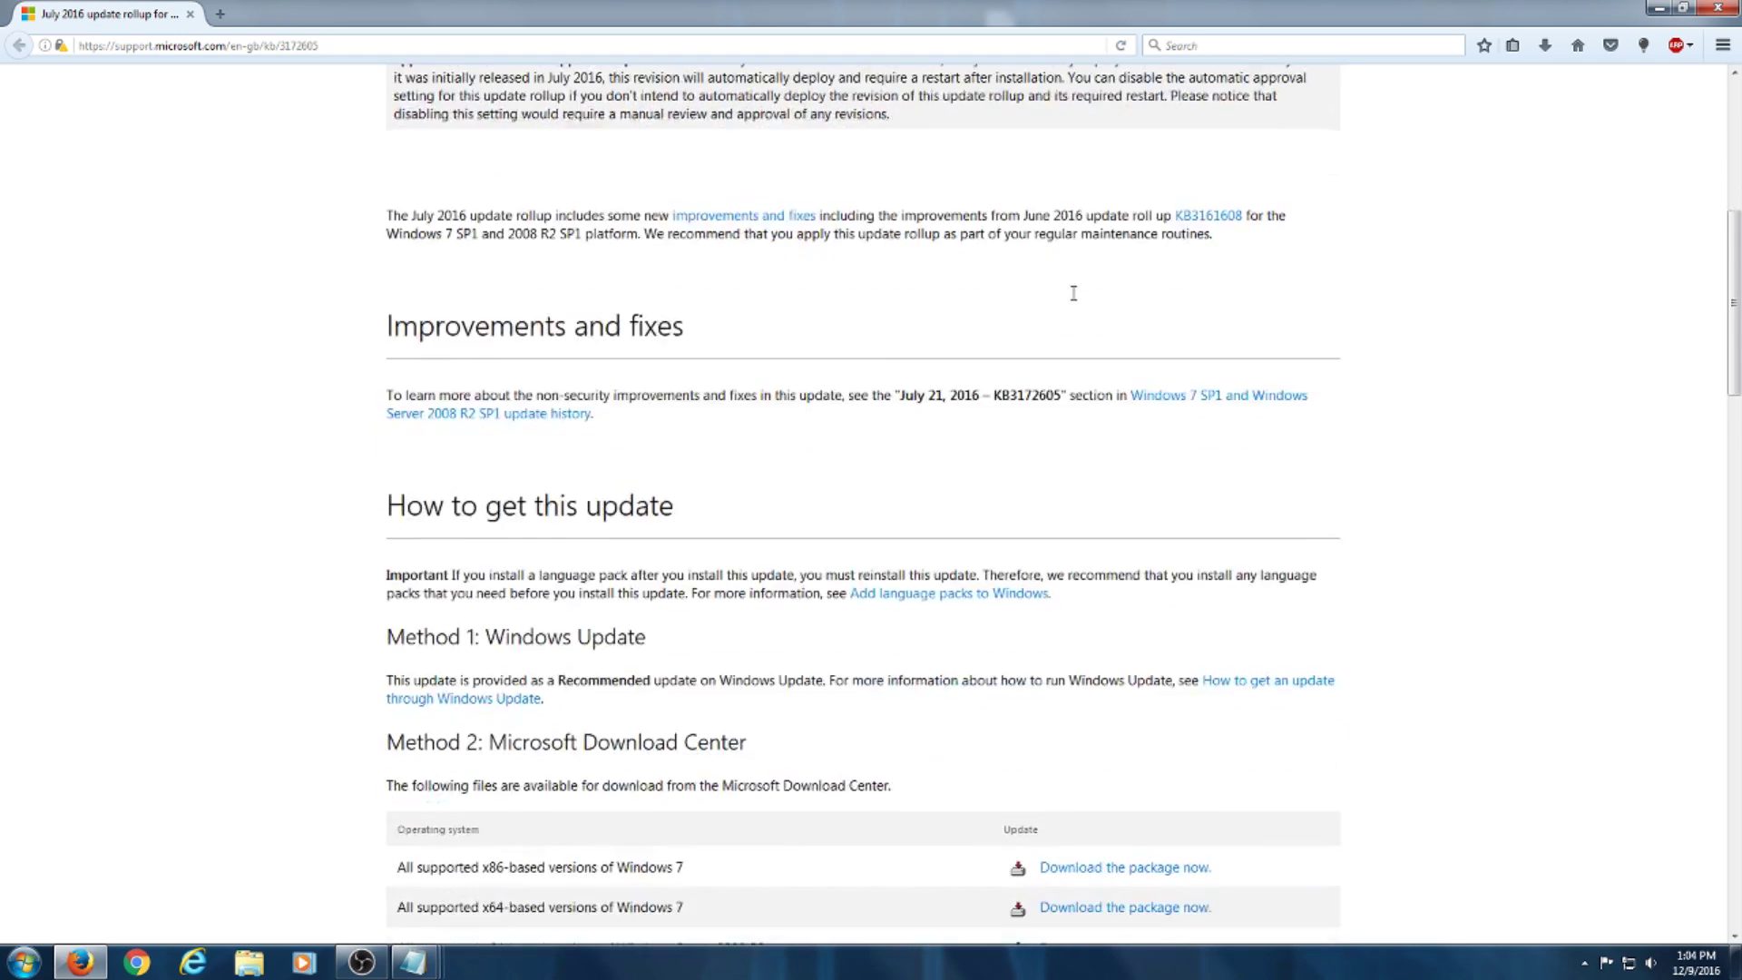
pyautogui.scroll(5, 735, 323)
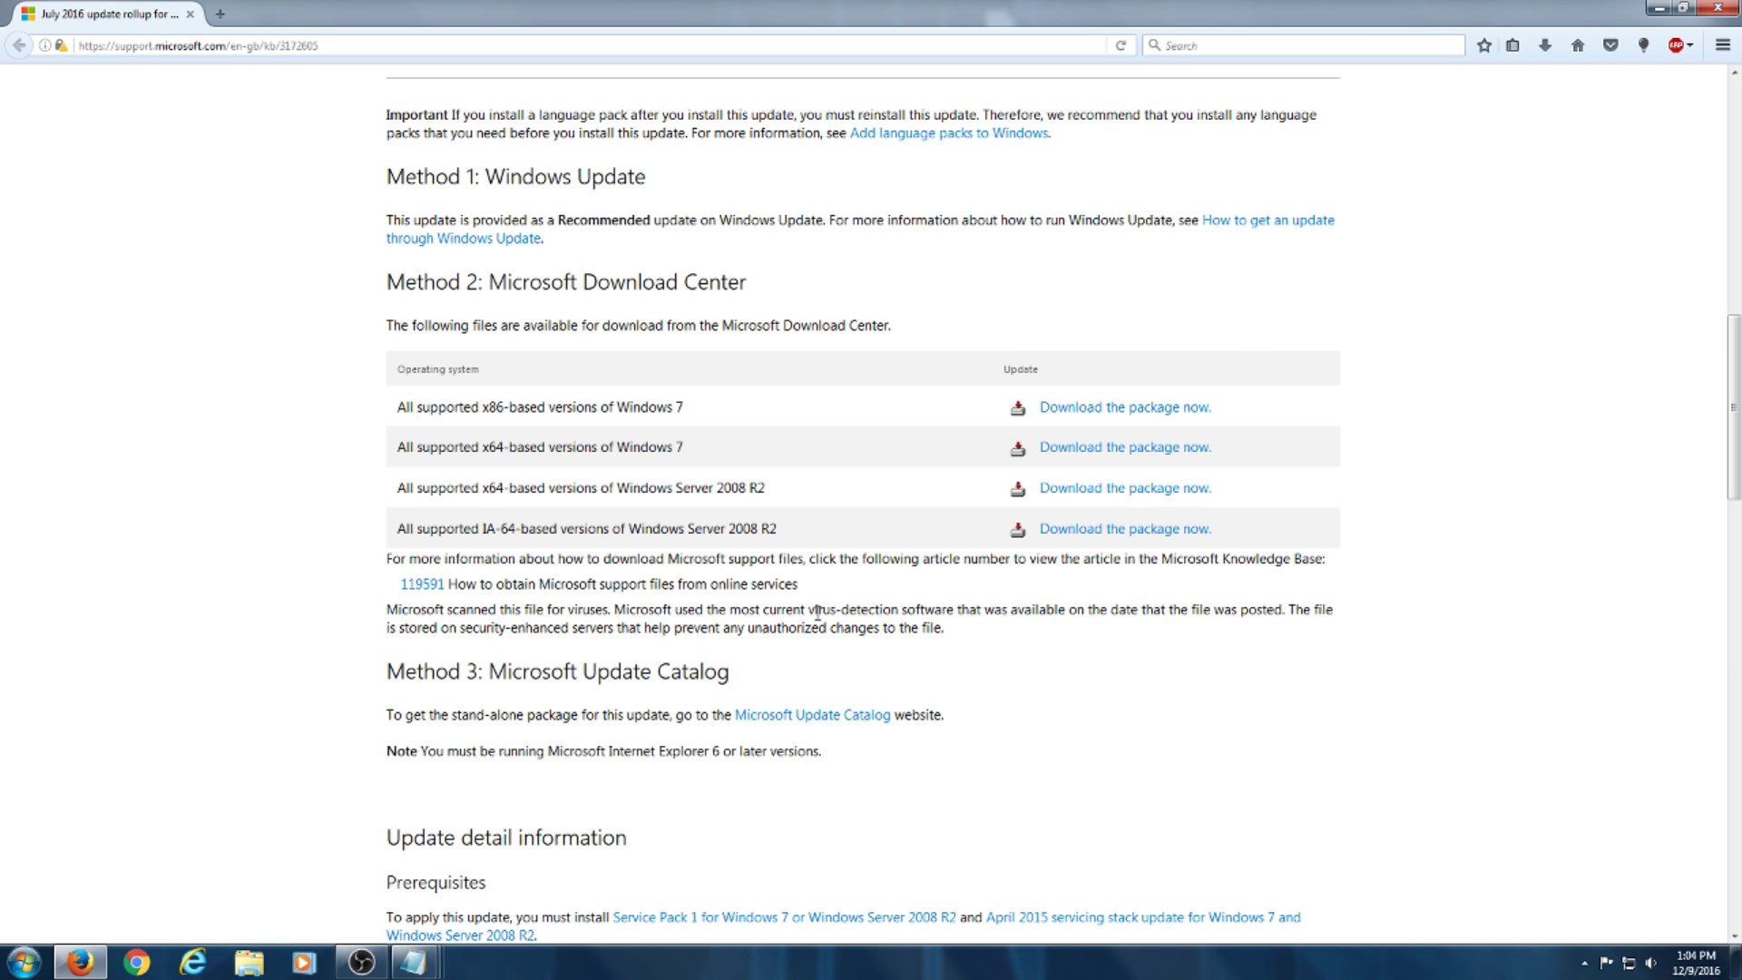
# - Minimize Firefox and open Windows Update from Control Panel
pyautogui.click(1659, 8)
pyautogui.rightClick(650, 815)
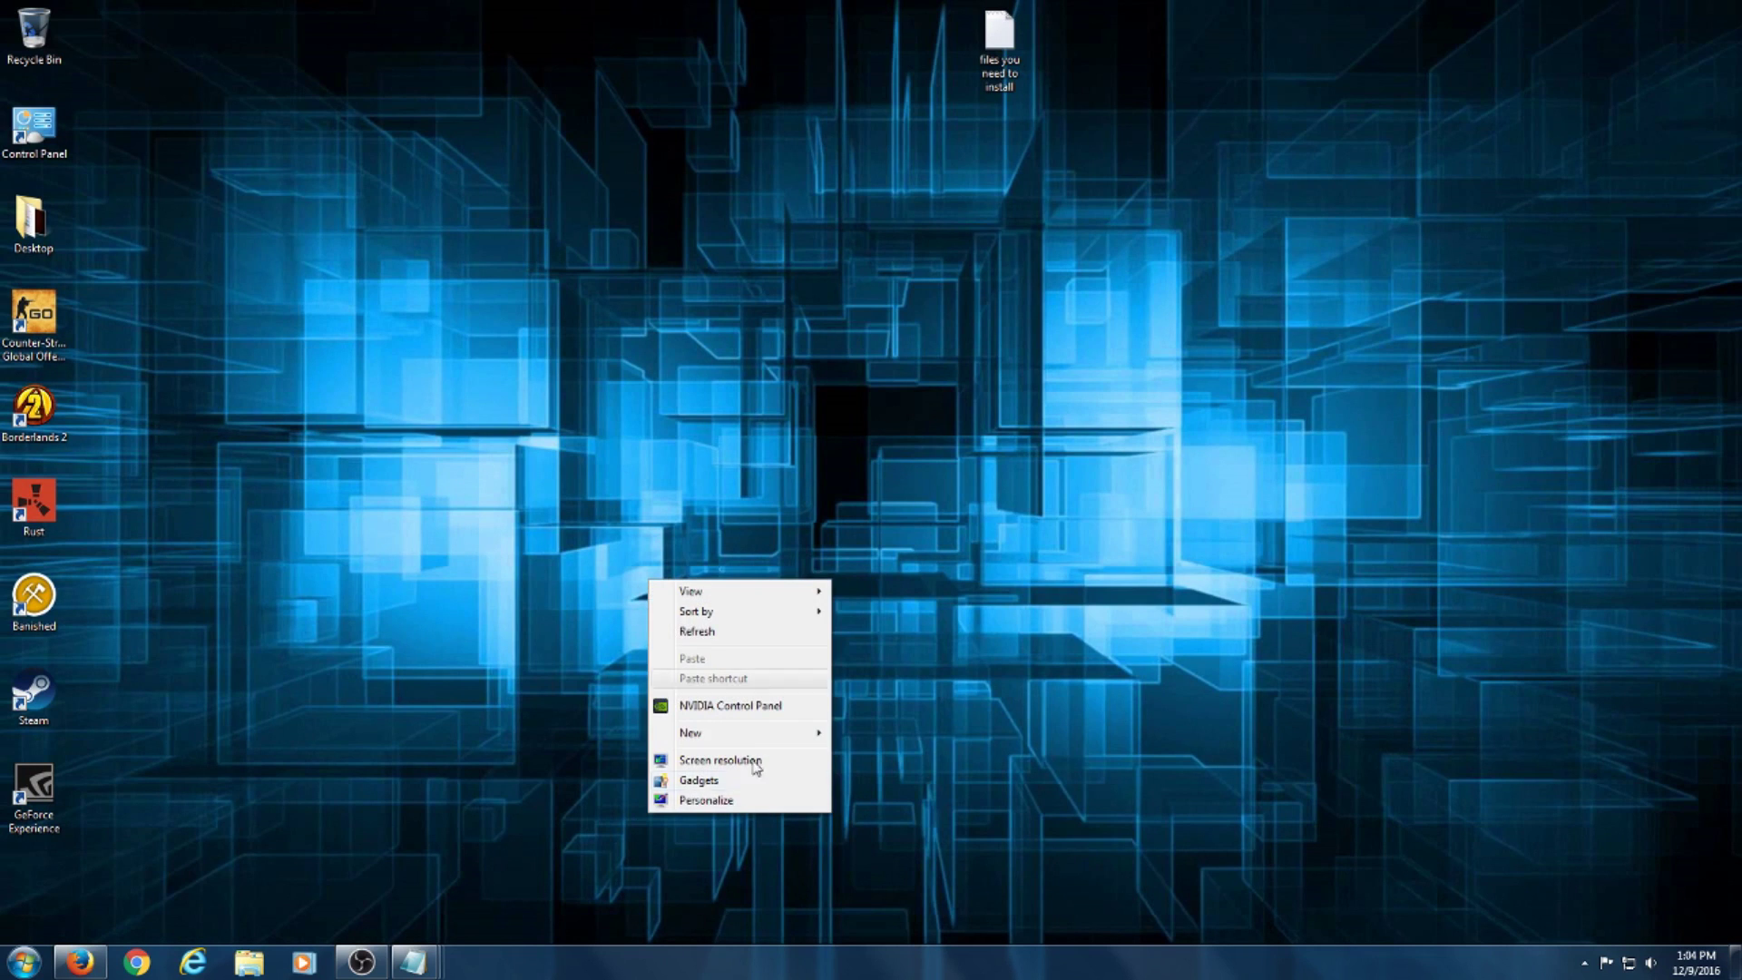
pyautogui.click(1106, 326)
pyautogui.doubleClick(33, 127)
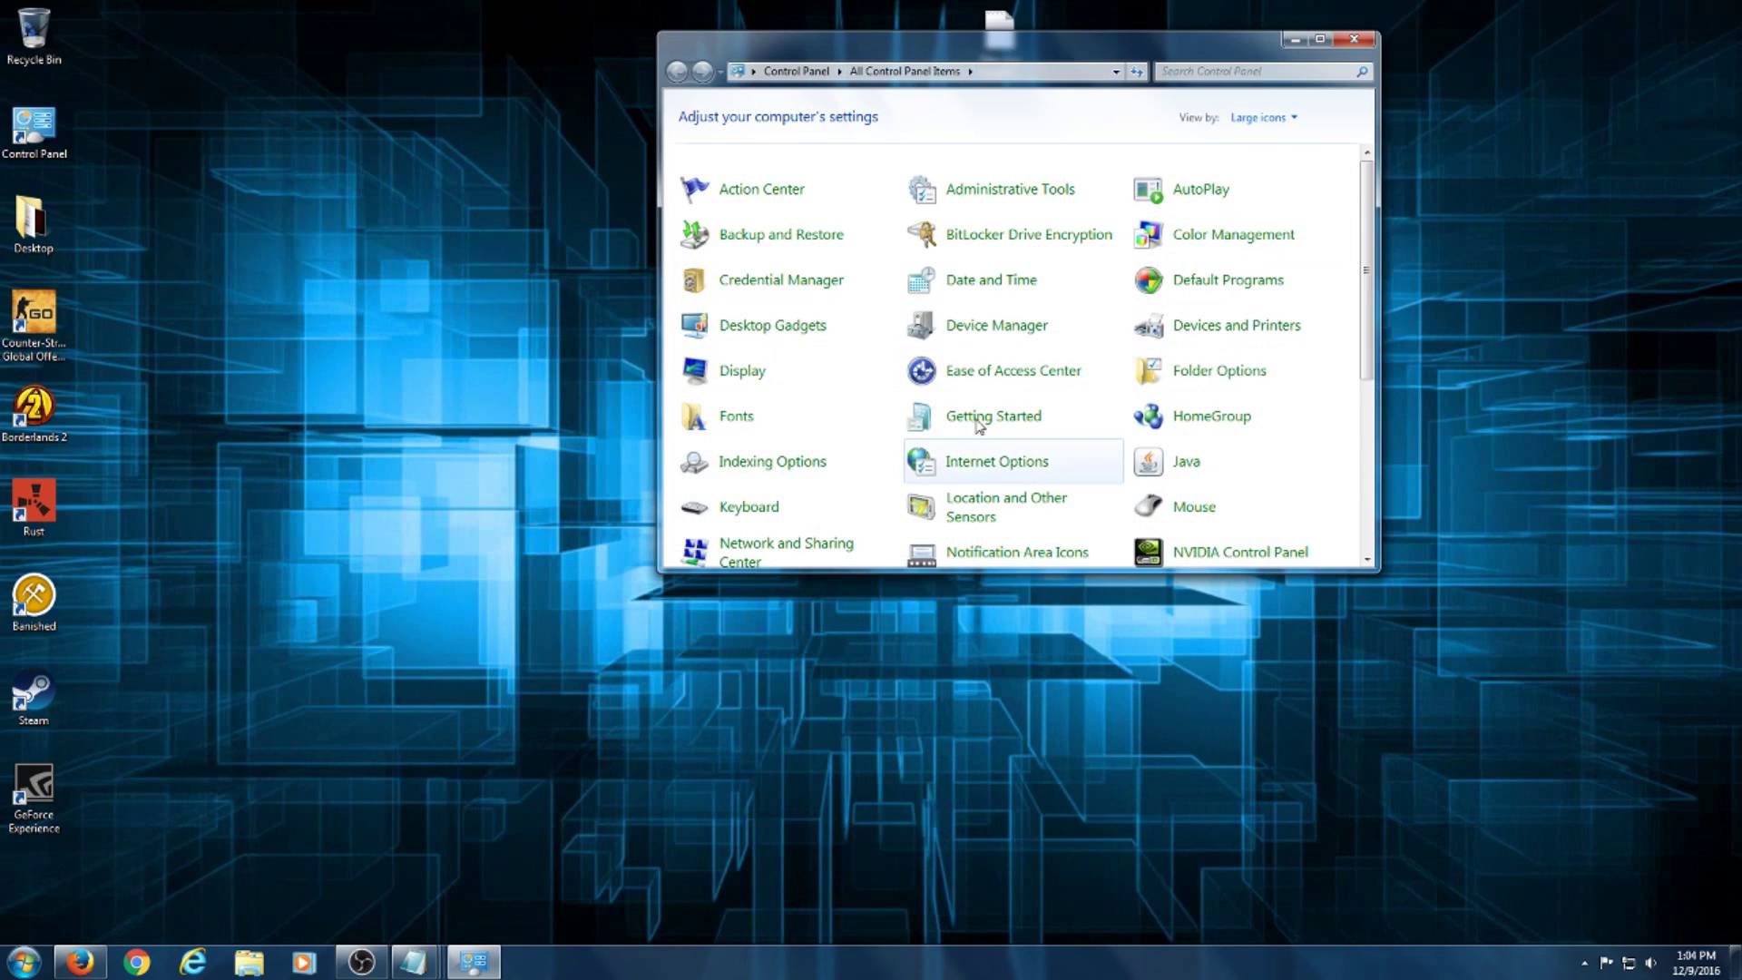
pyautogui.scroll(-5, 979, 535)
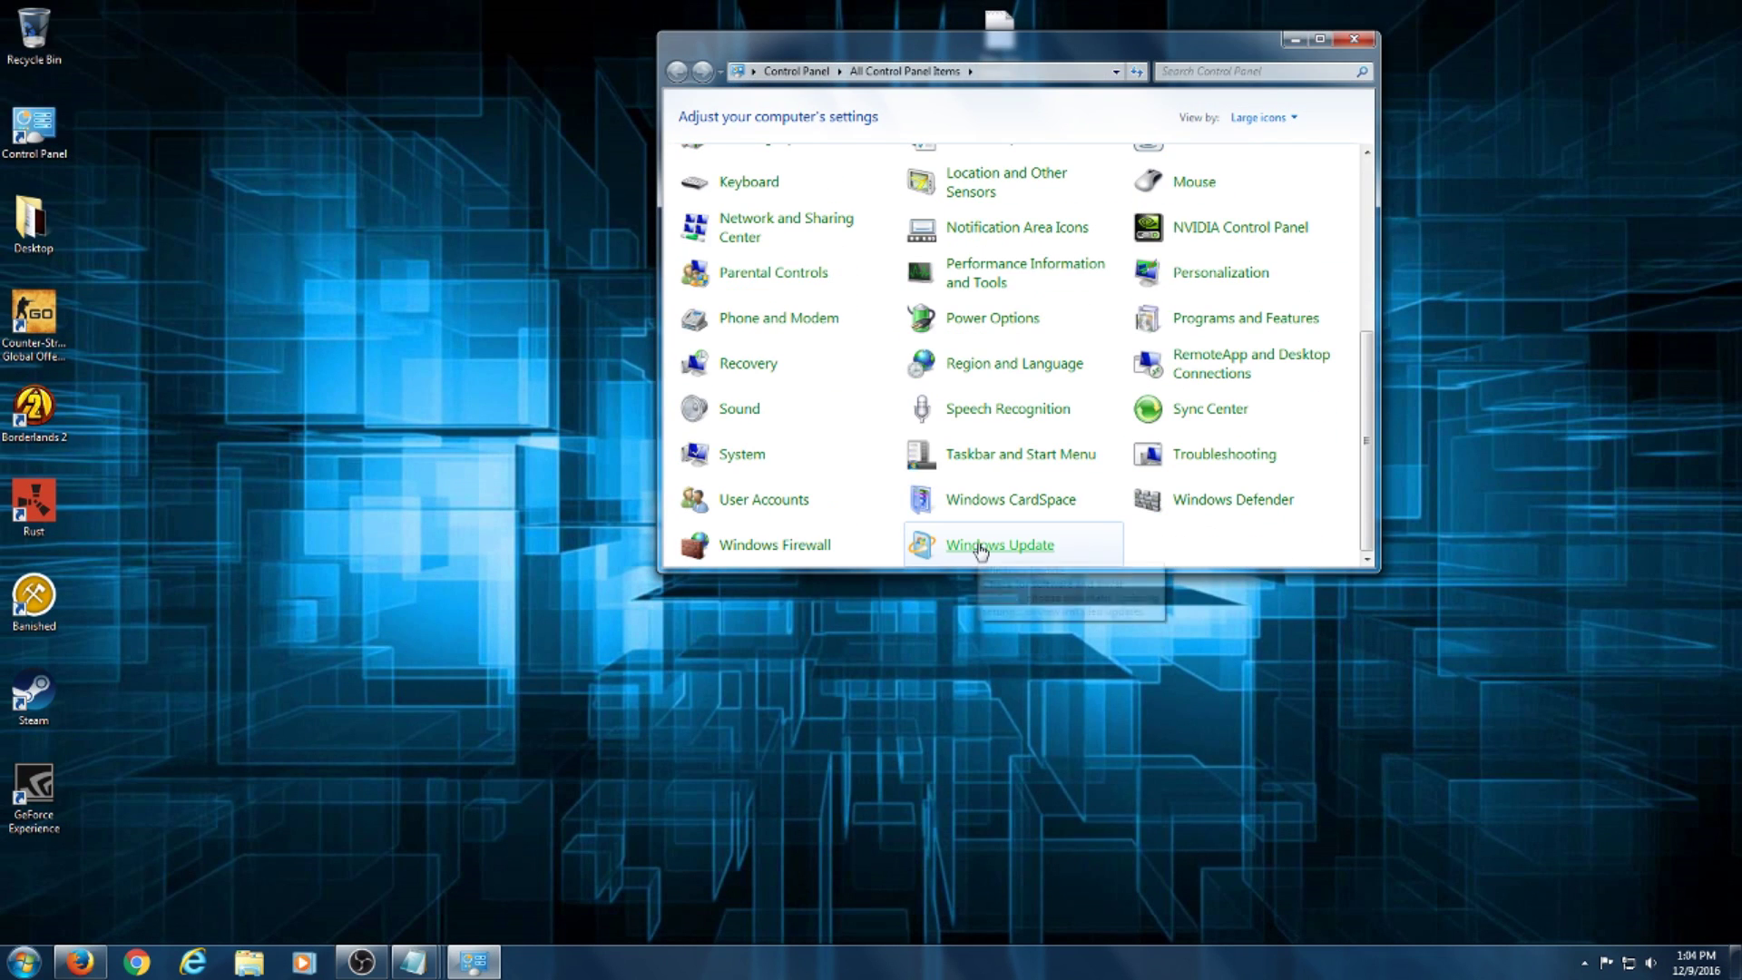
pyautogui.click(980, 546)
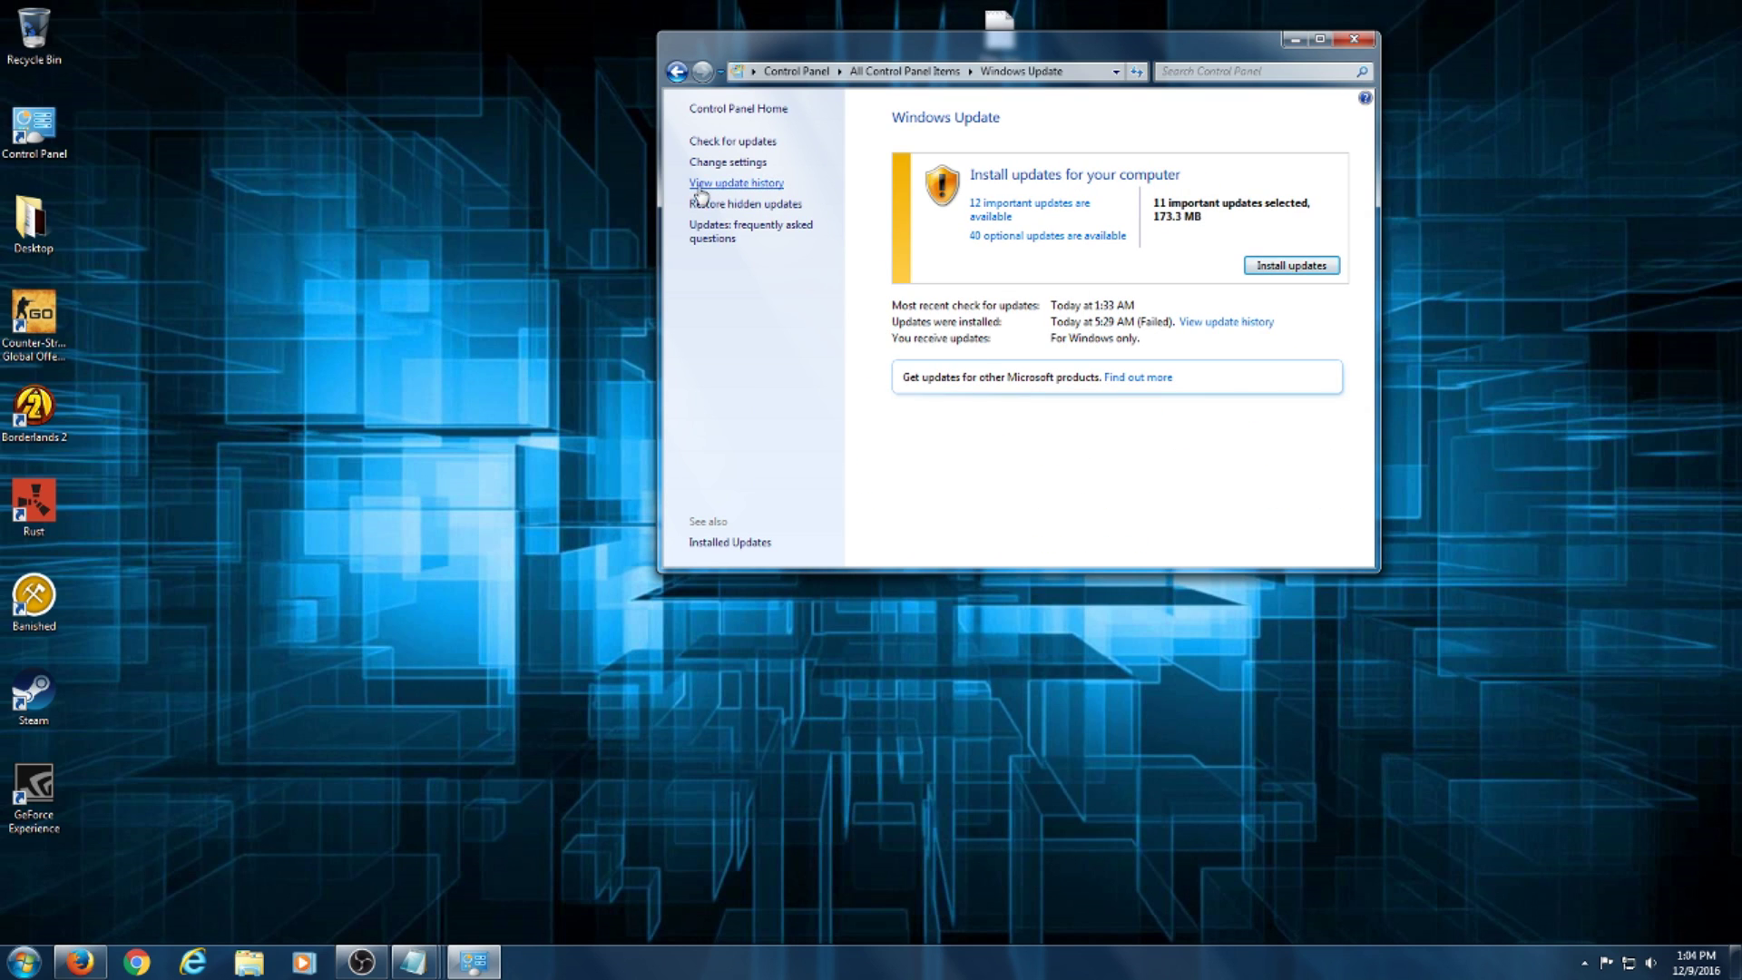
# - Review the Important updates choices, keep automatic install every day at 3:00 AM, and confirm with OK
pyautogui.click(720, 163)
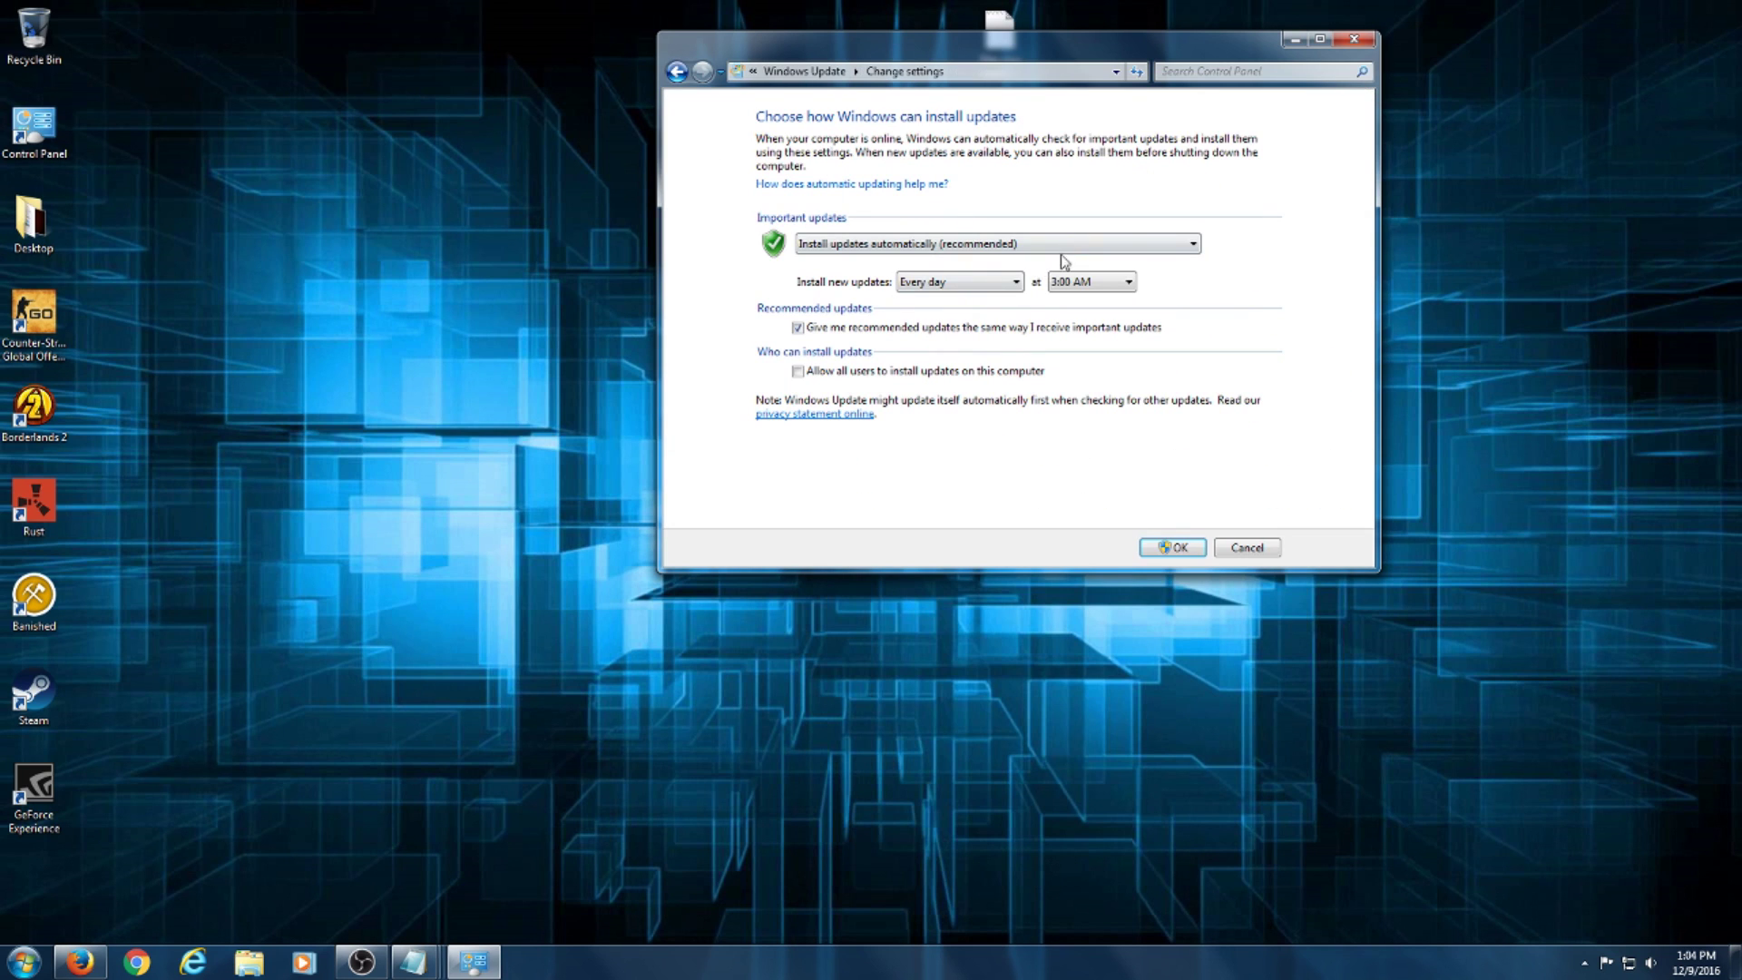
pyautogui.click(1086, 244)
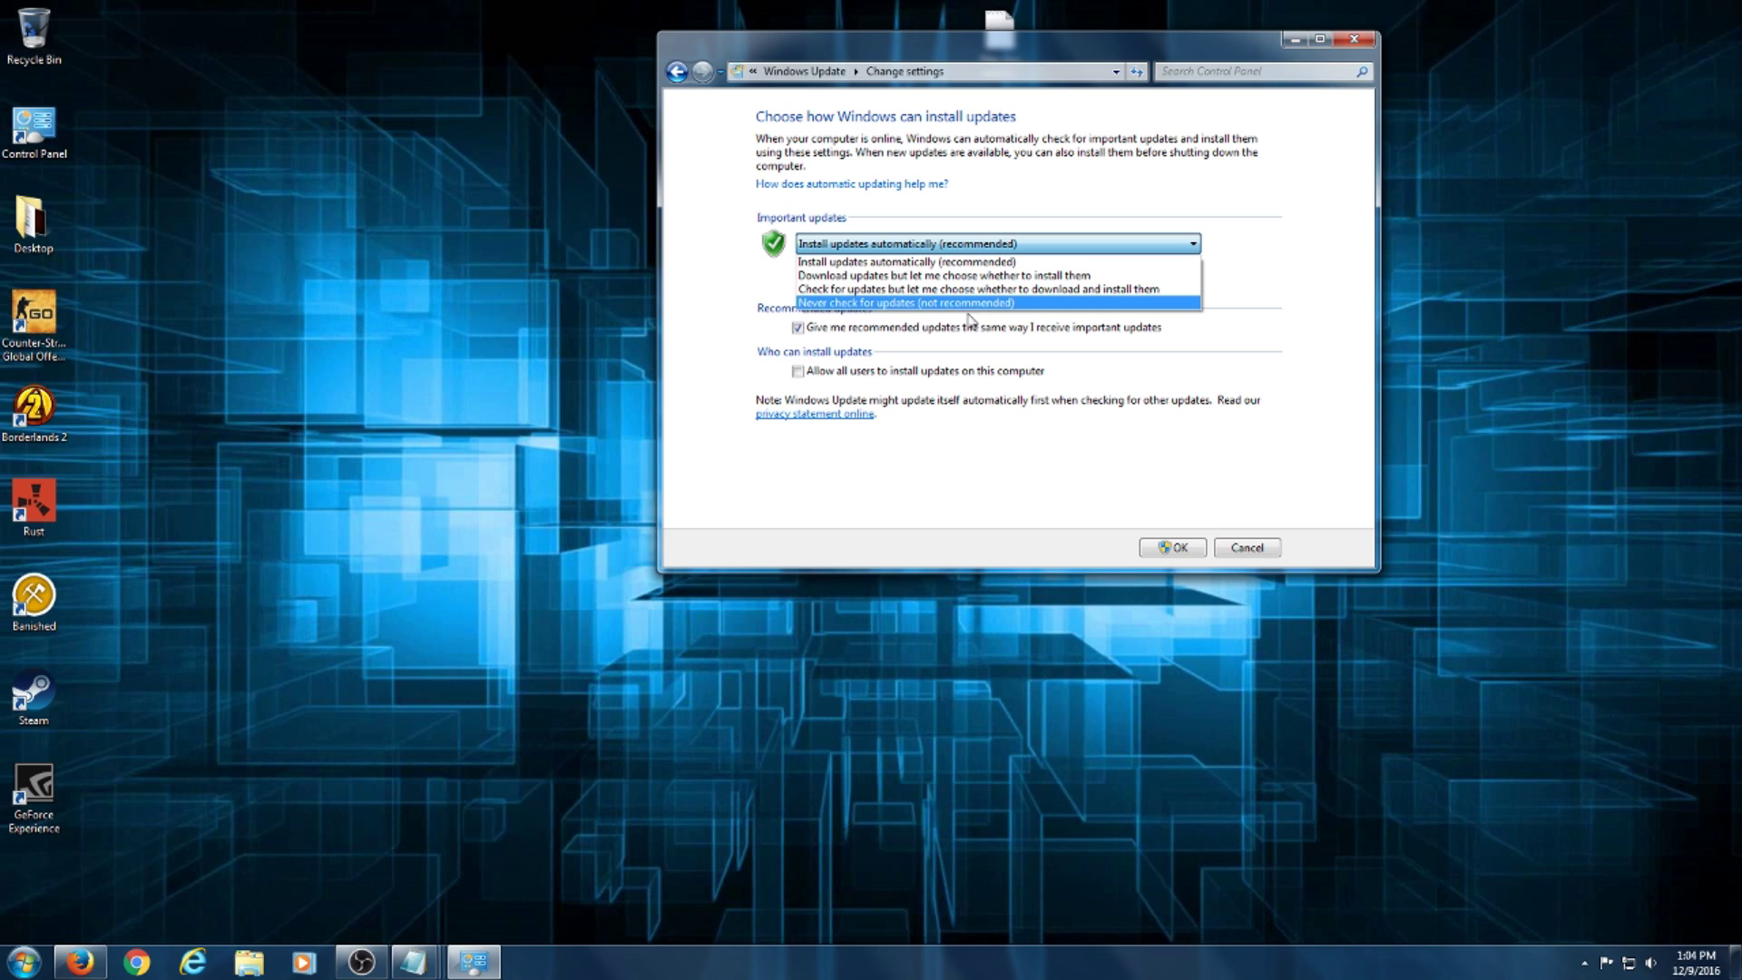
pyautogui.click(1366, 332)
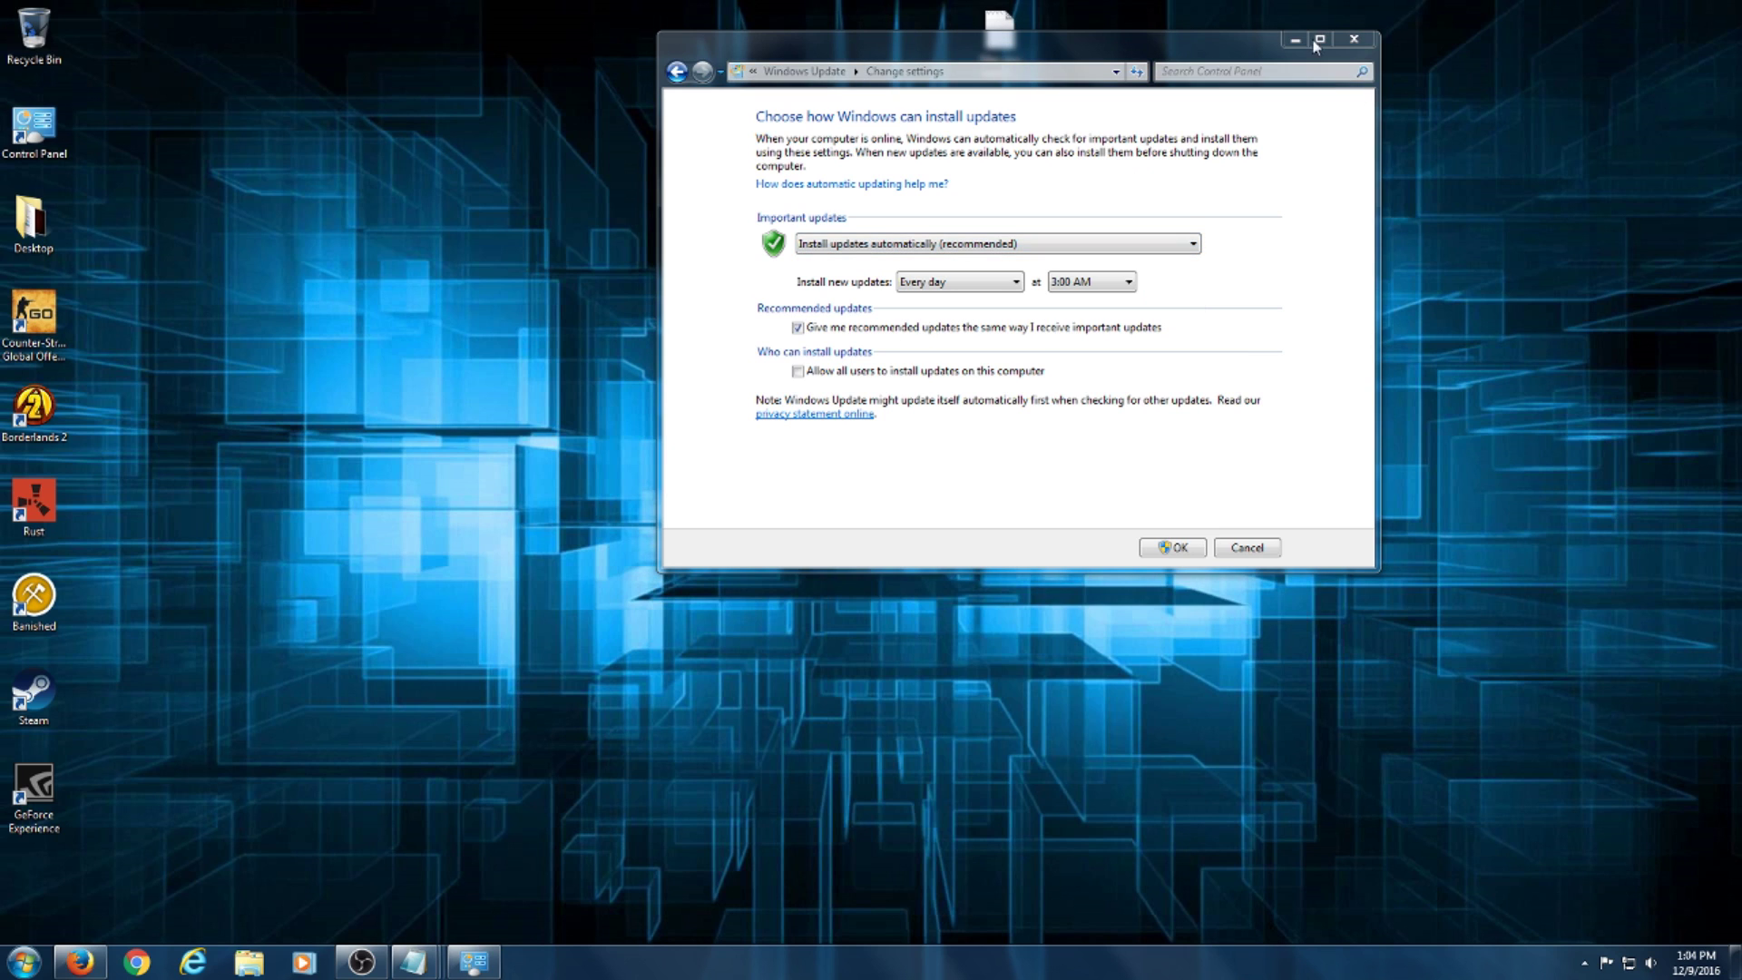
pyautogui.click(1109, 243)
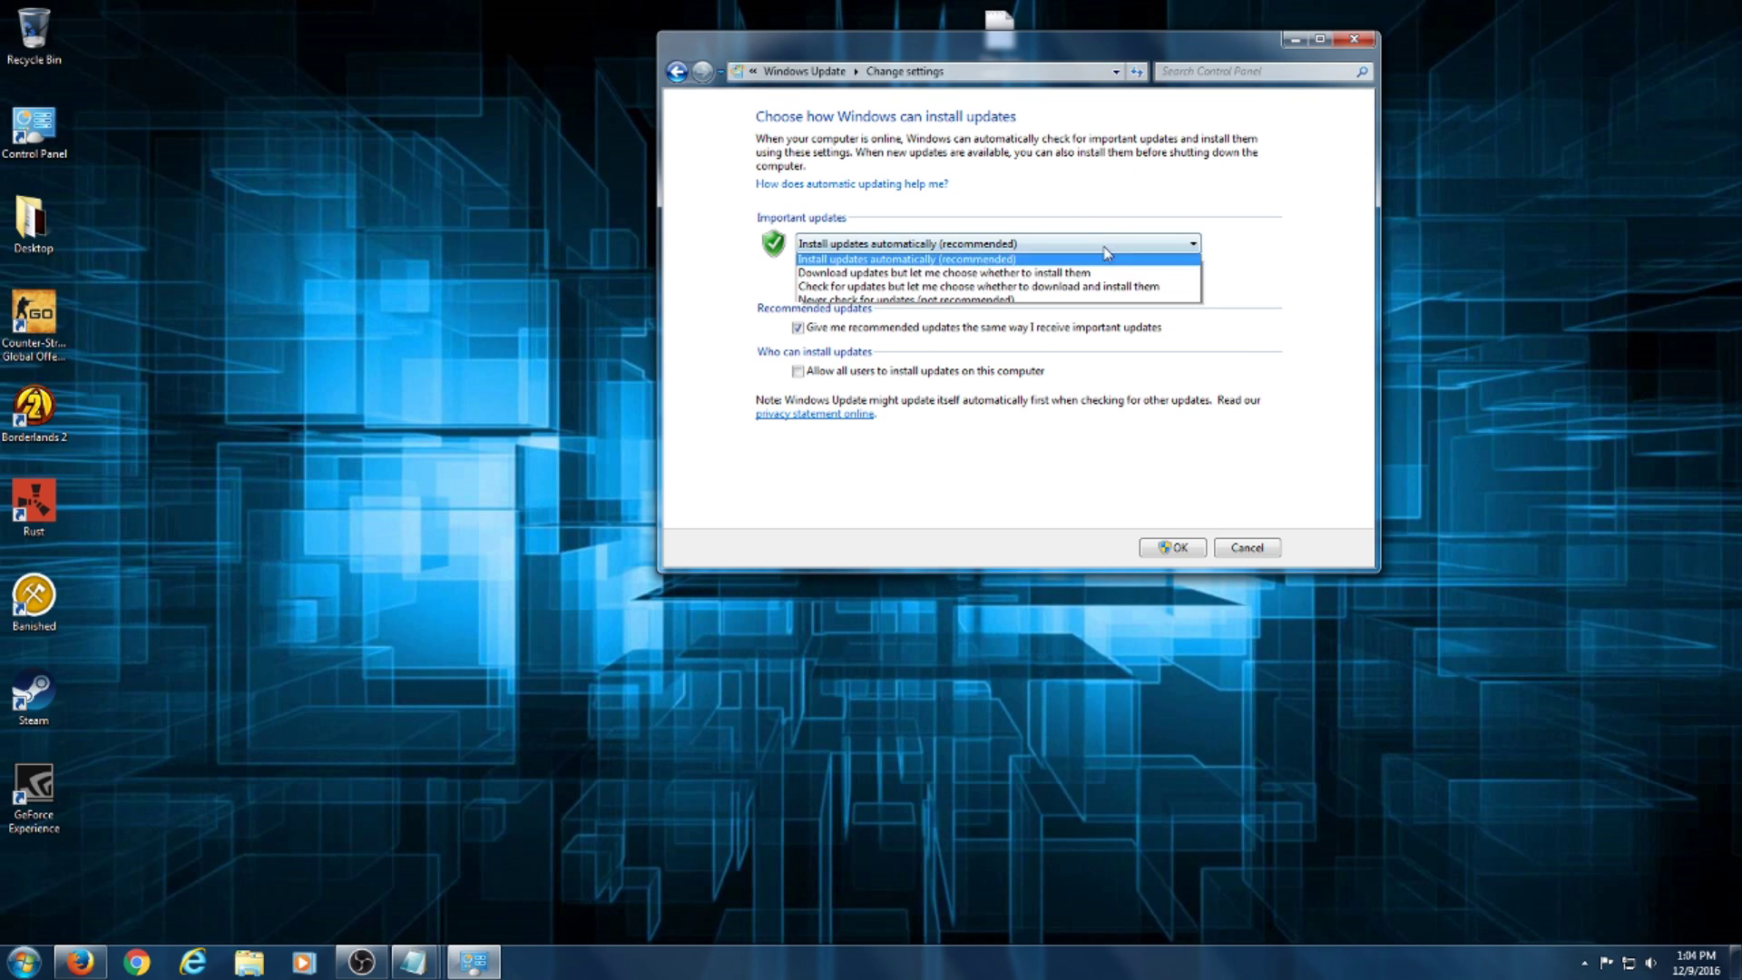
pyautogui.click(1511, 143)
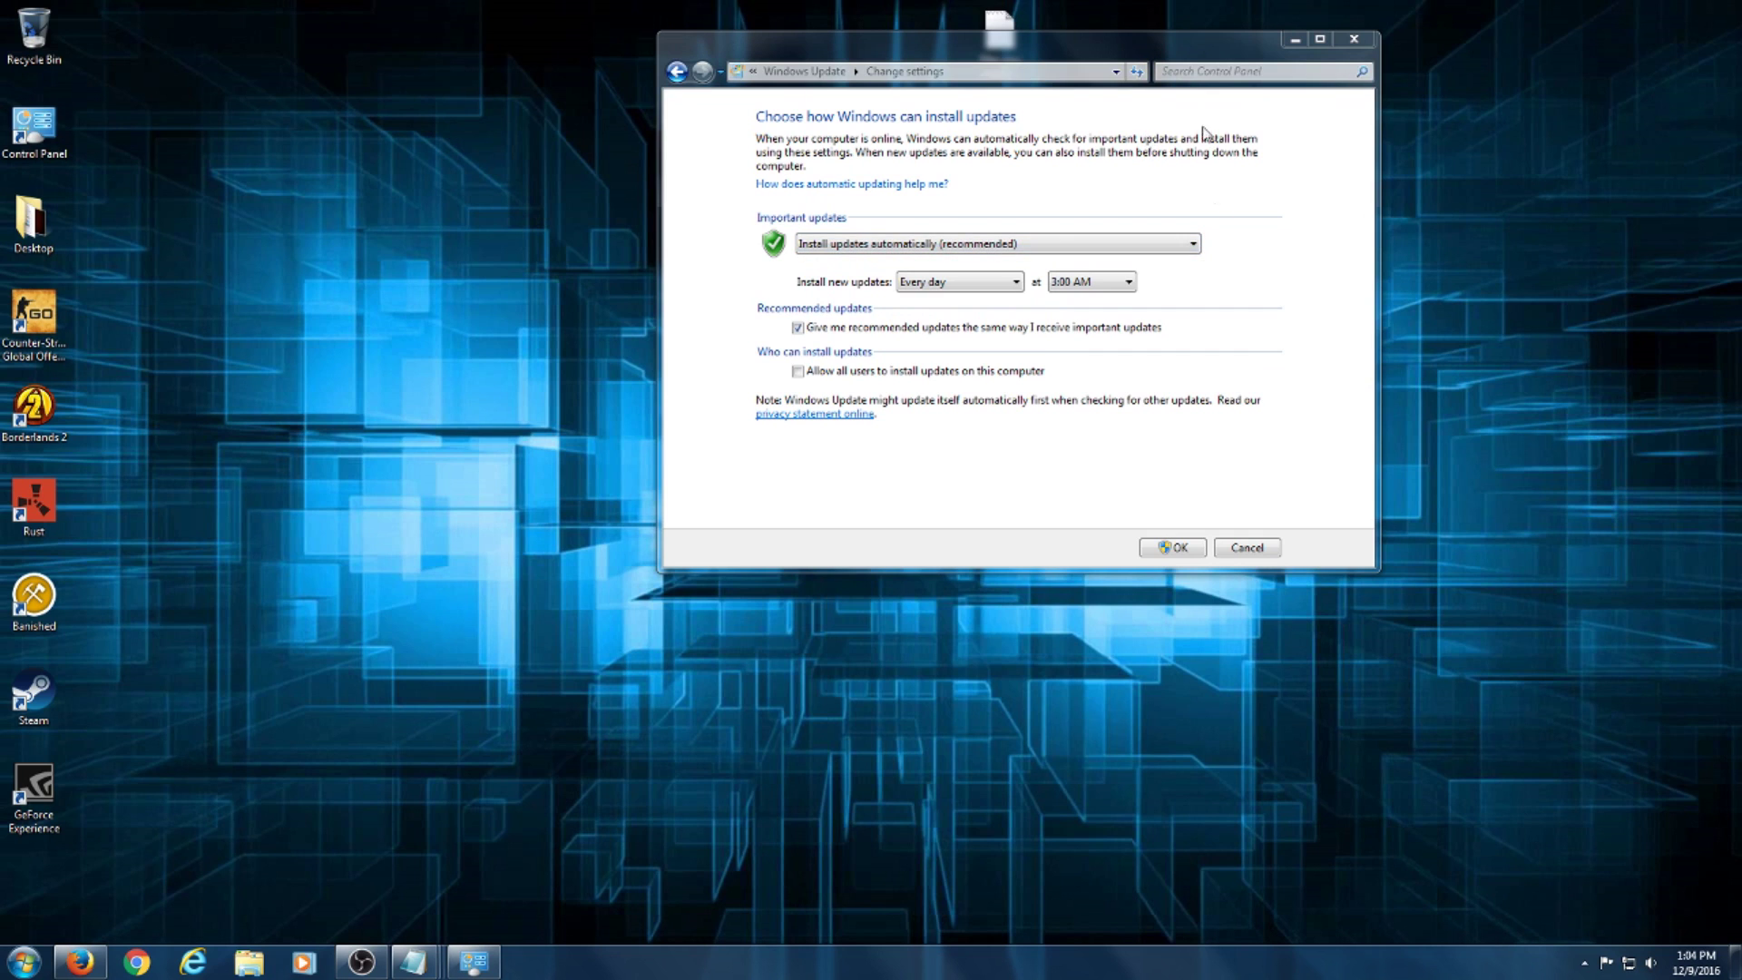
pyautogui.click(1295, 39)
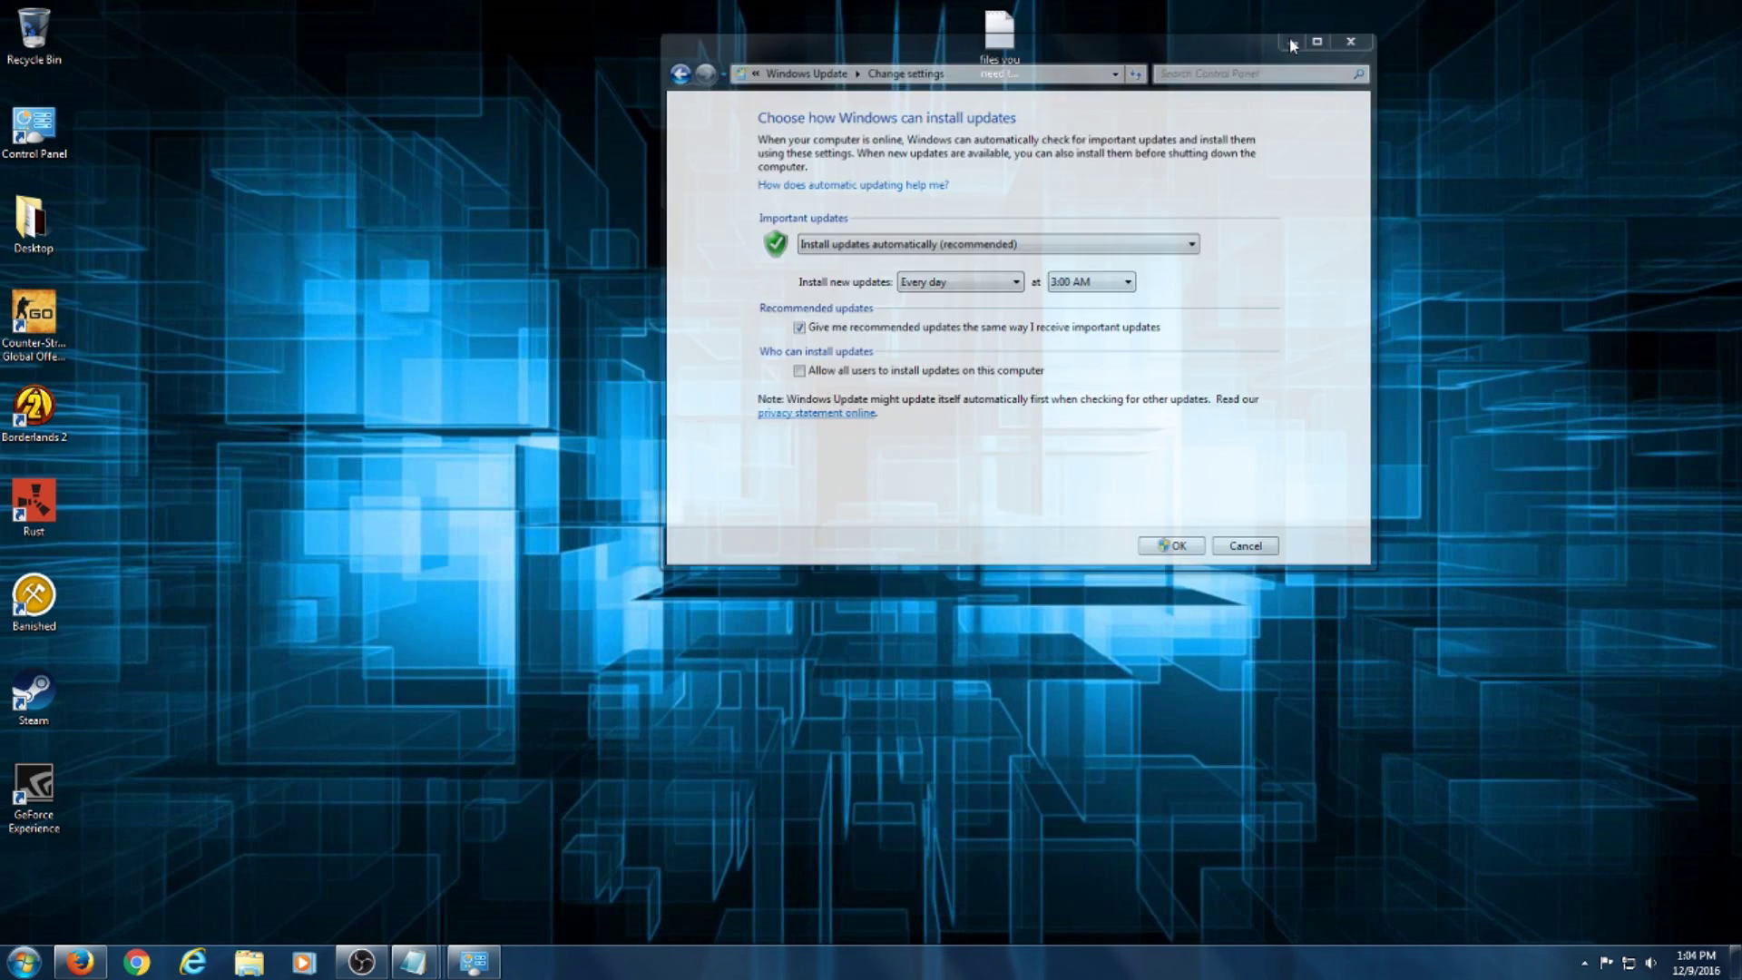
pyautogui.click(476, 959)
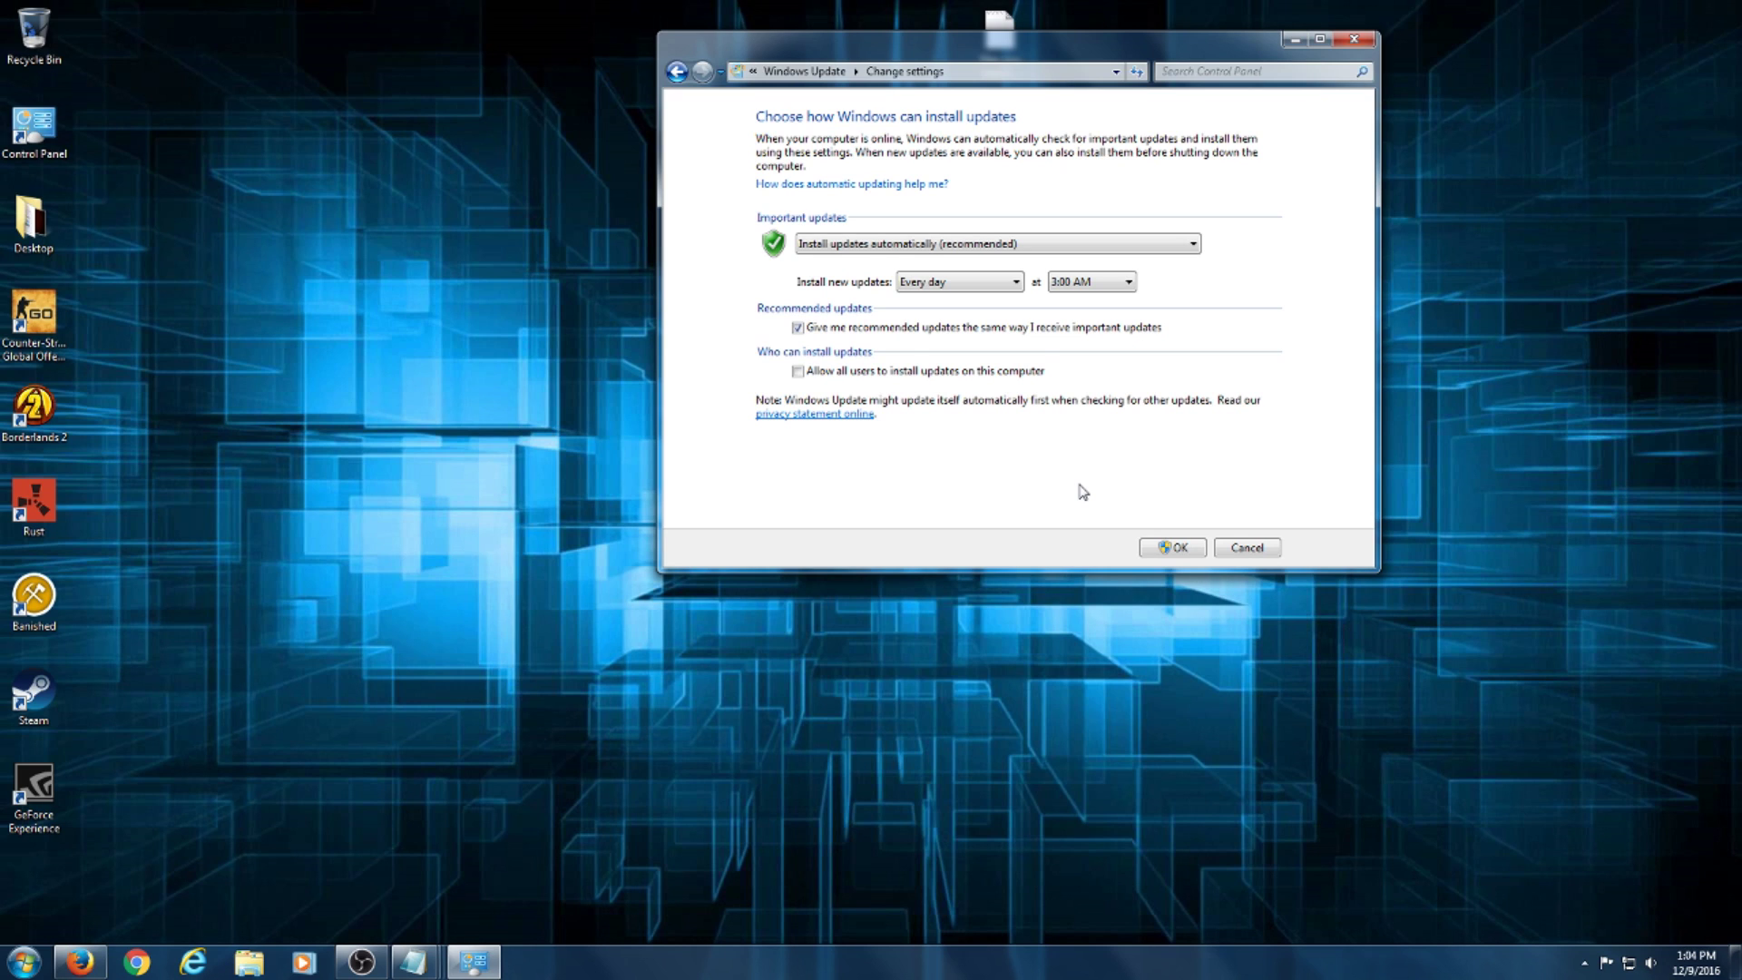
pyautogui.click(1095, 245)
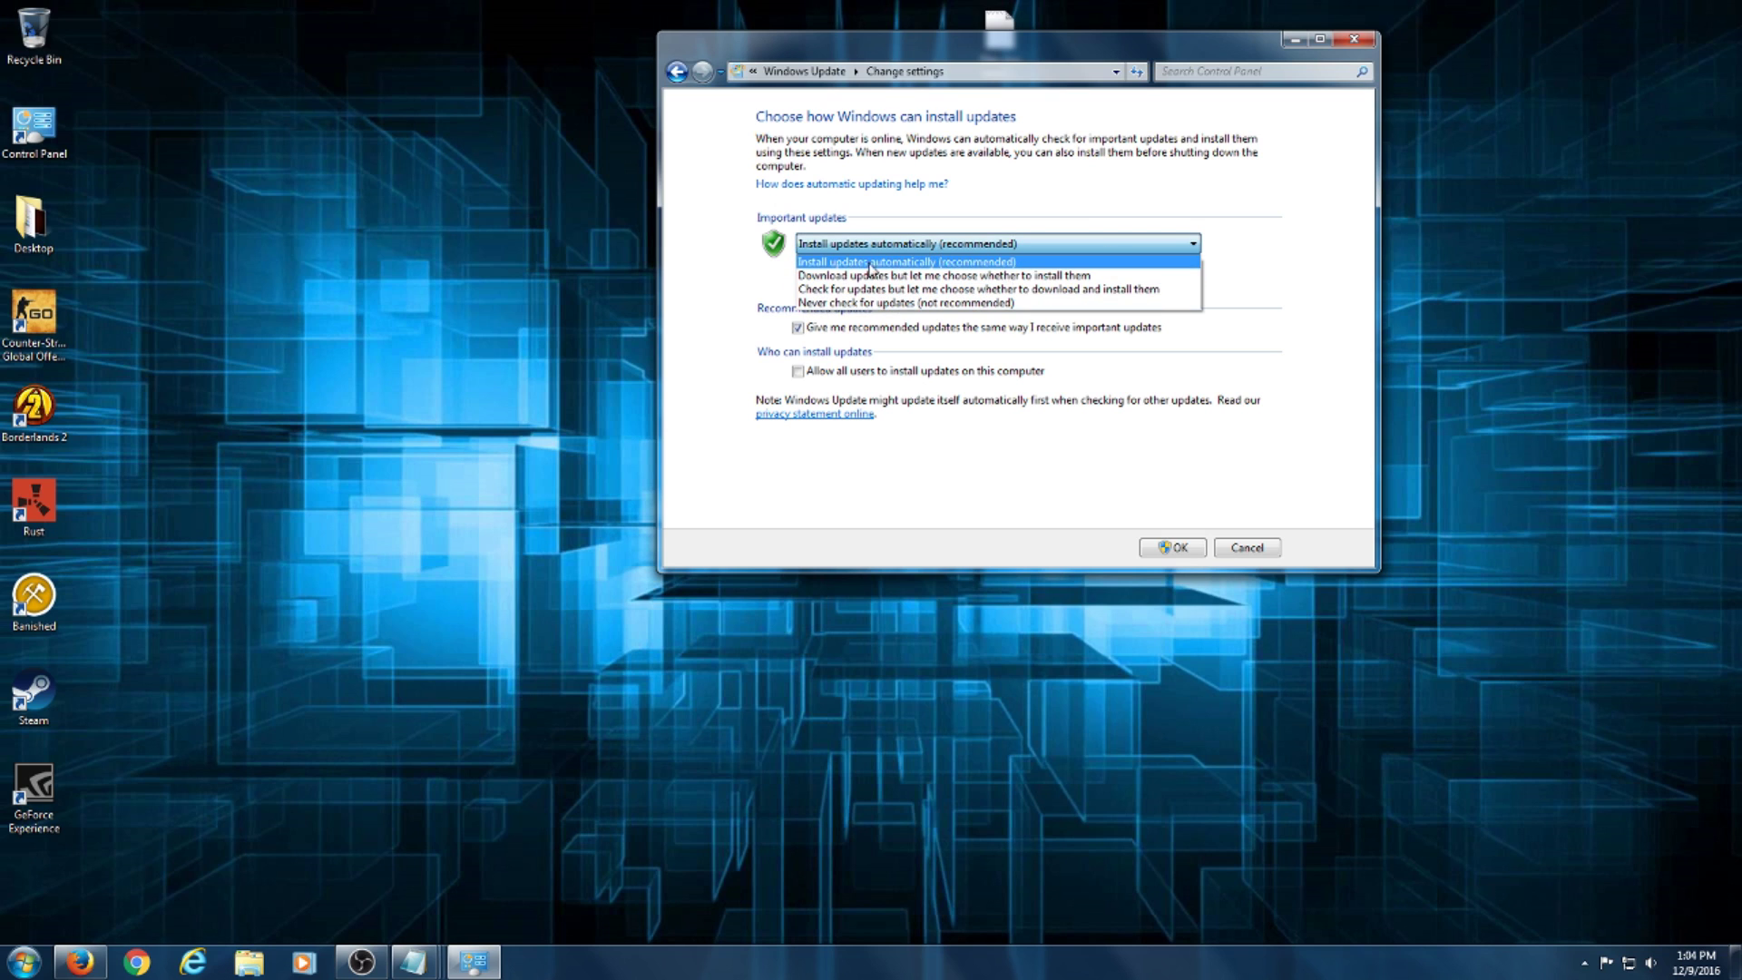
pyautogui.click(1412, 193)
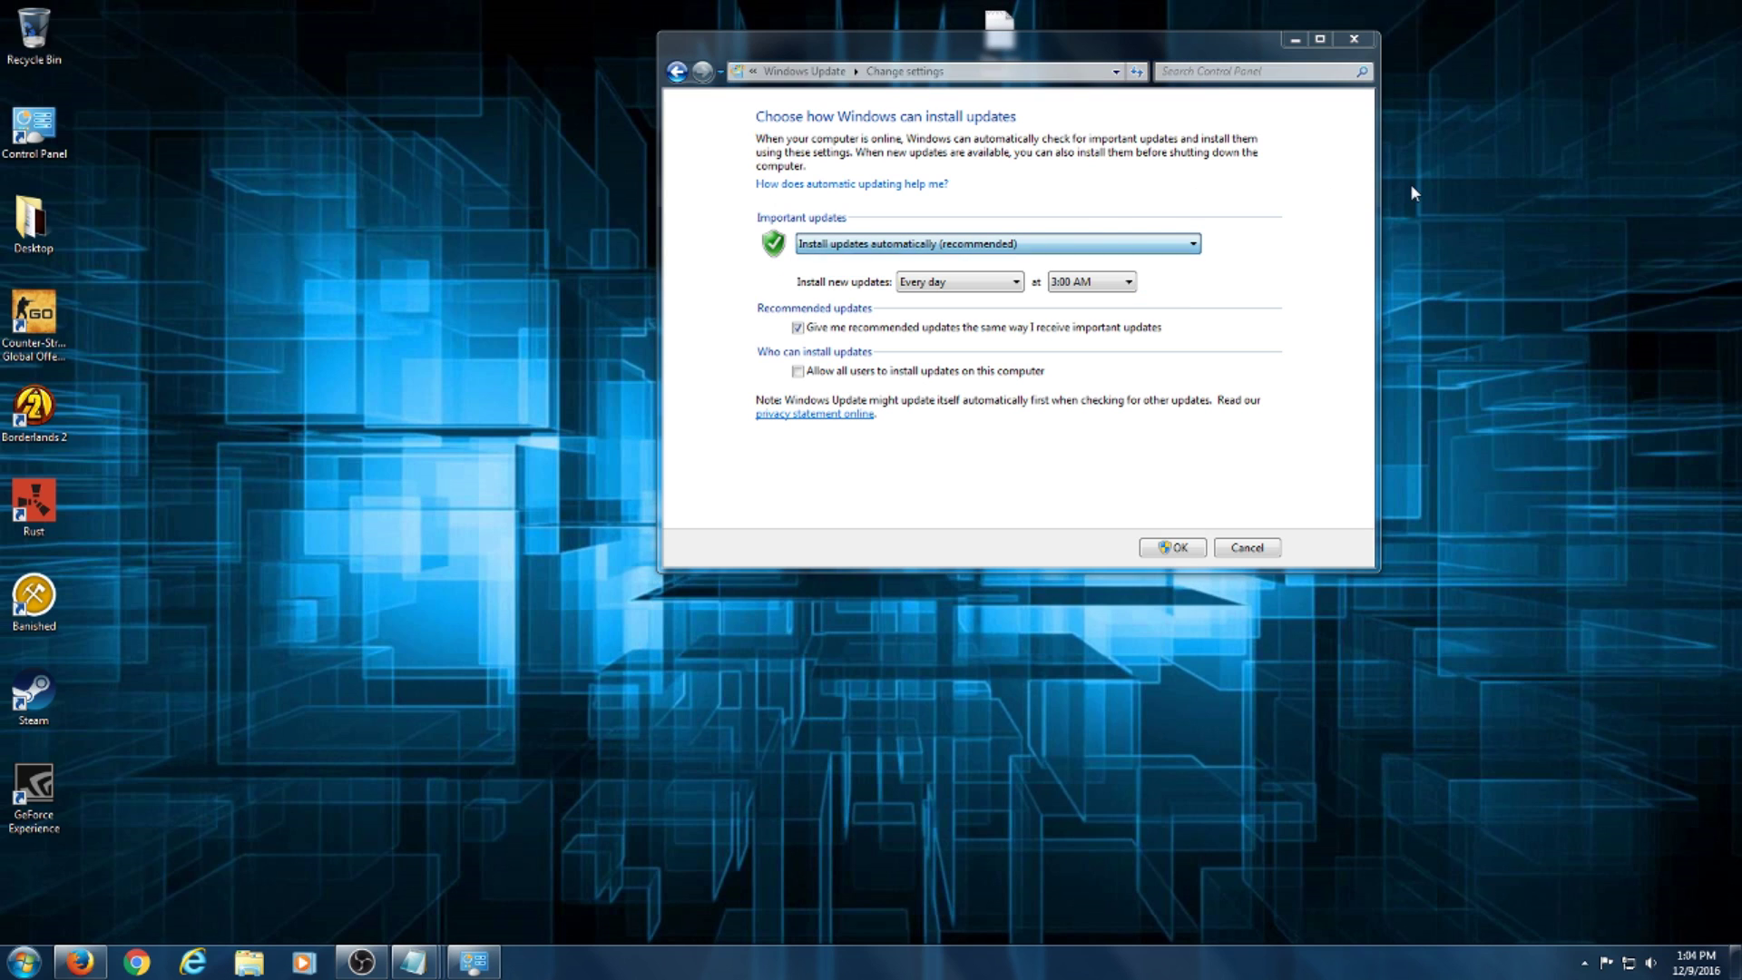
pyautogui.click(1171, 548)
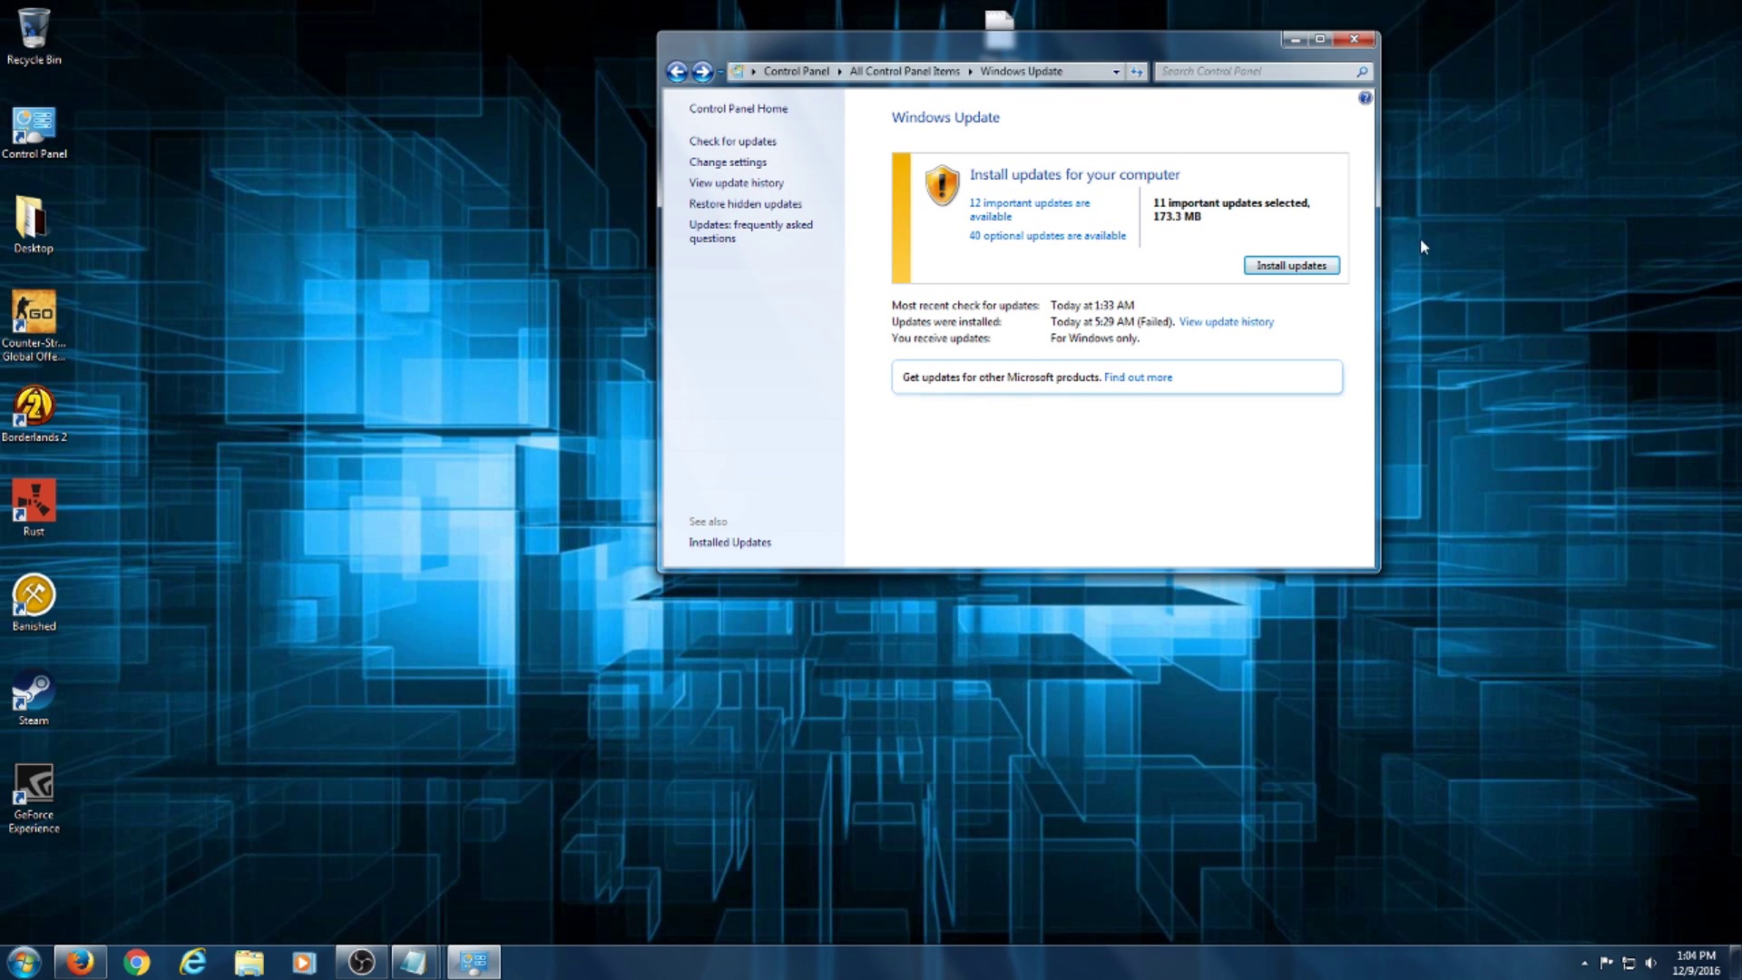
# - Minimize the Windows Update window to show the bare desktop
pyautogui.click(1295, 39)
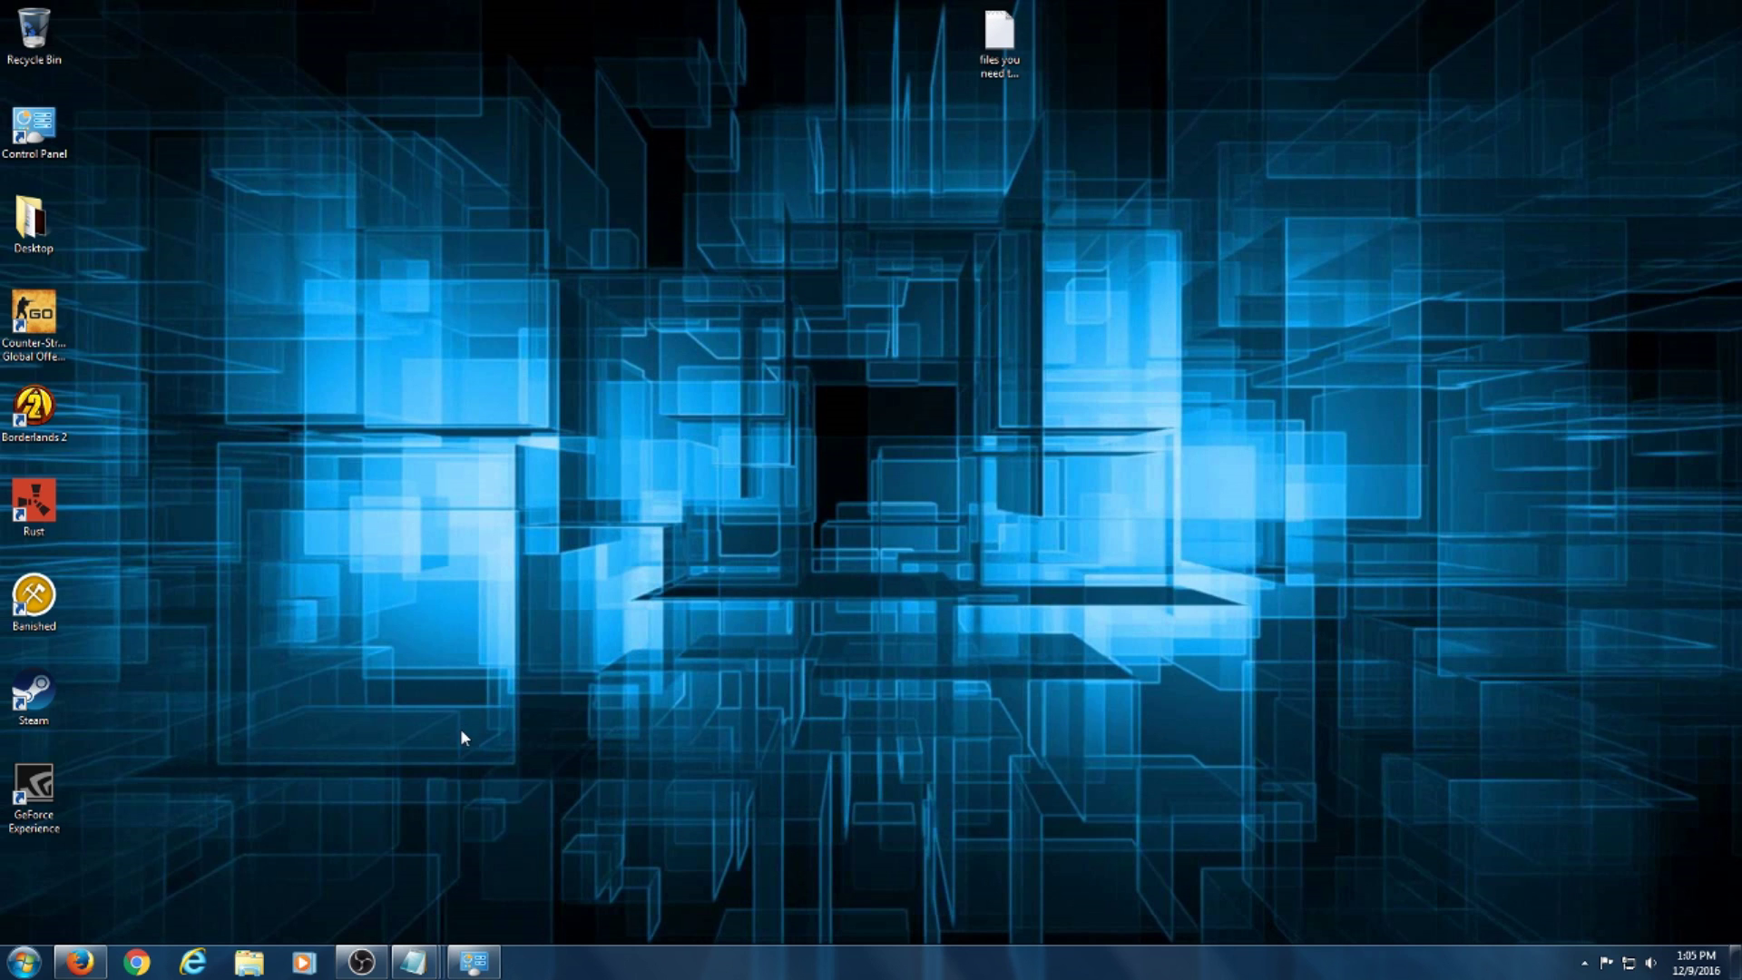